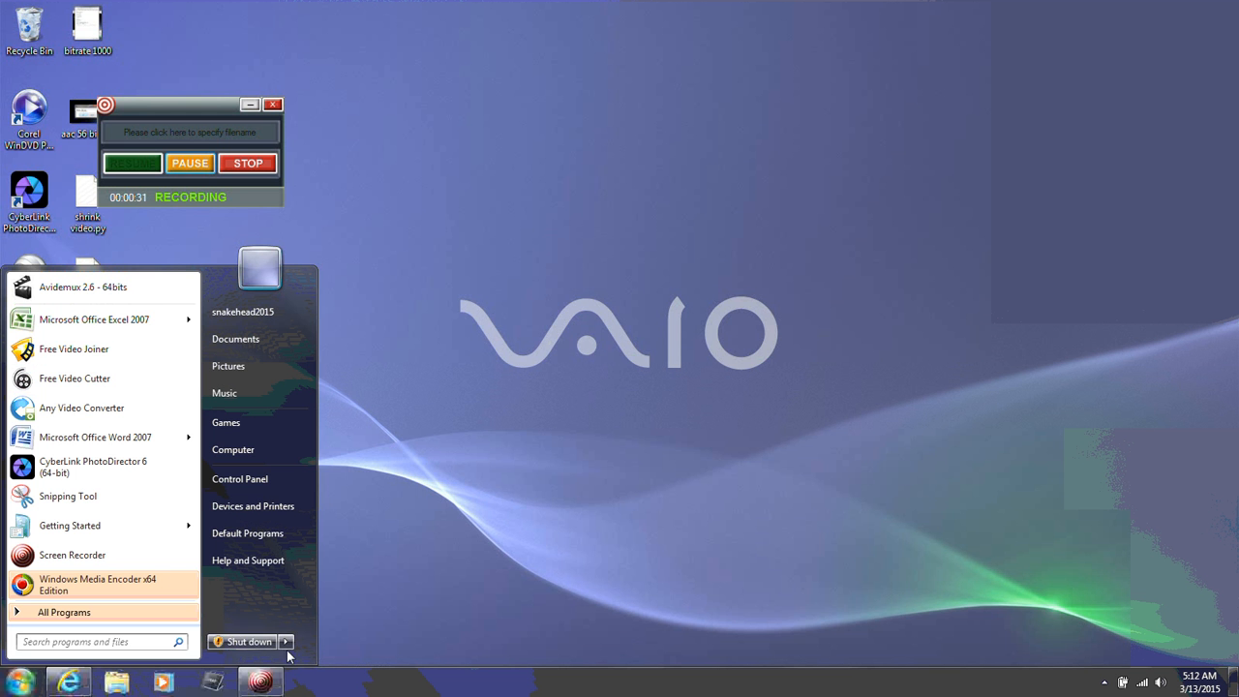
- Show the TechNet Screenrecorder page, then browse to the 64-bit folder inside UtilityOnlineMarch09 on drive C and examine its installer files
left_click(70, 683)
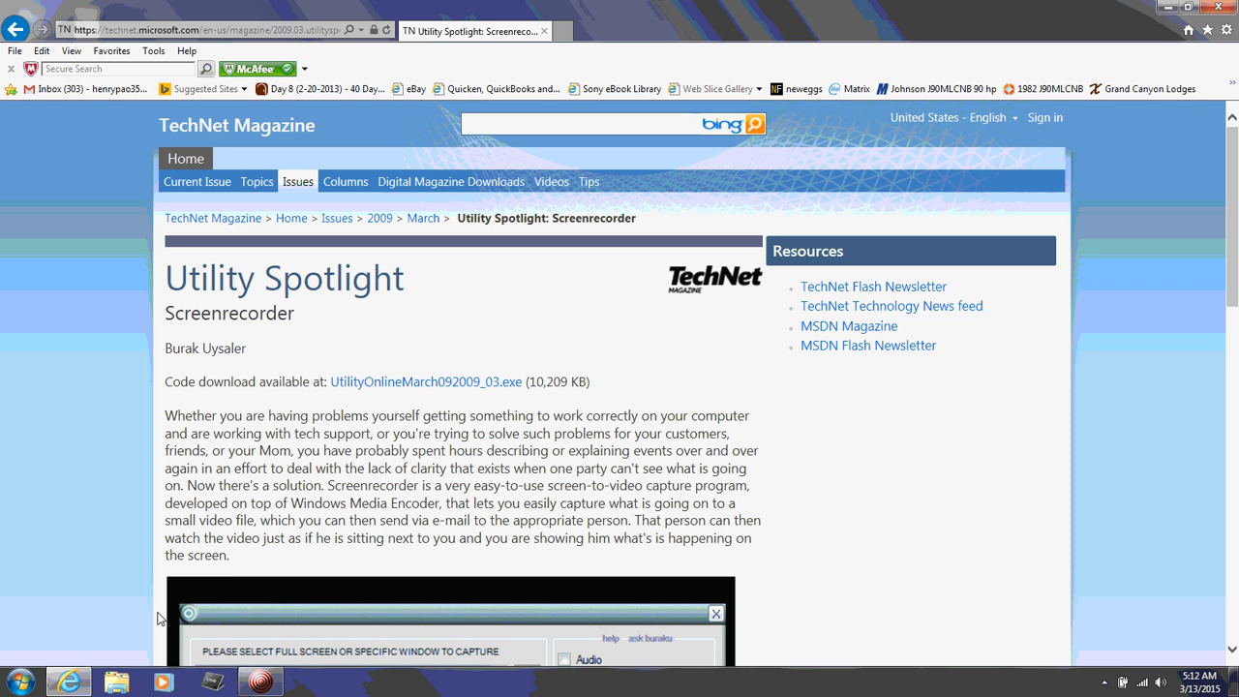
left_click(136, 677)
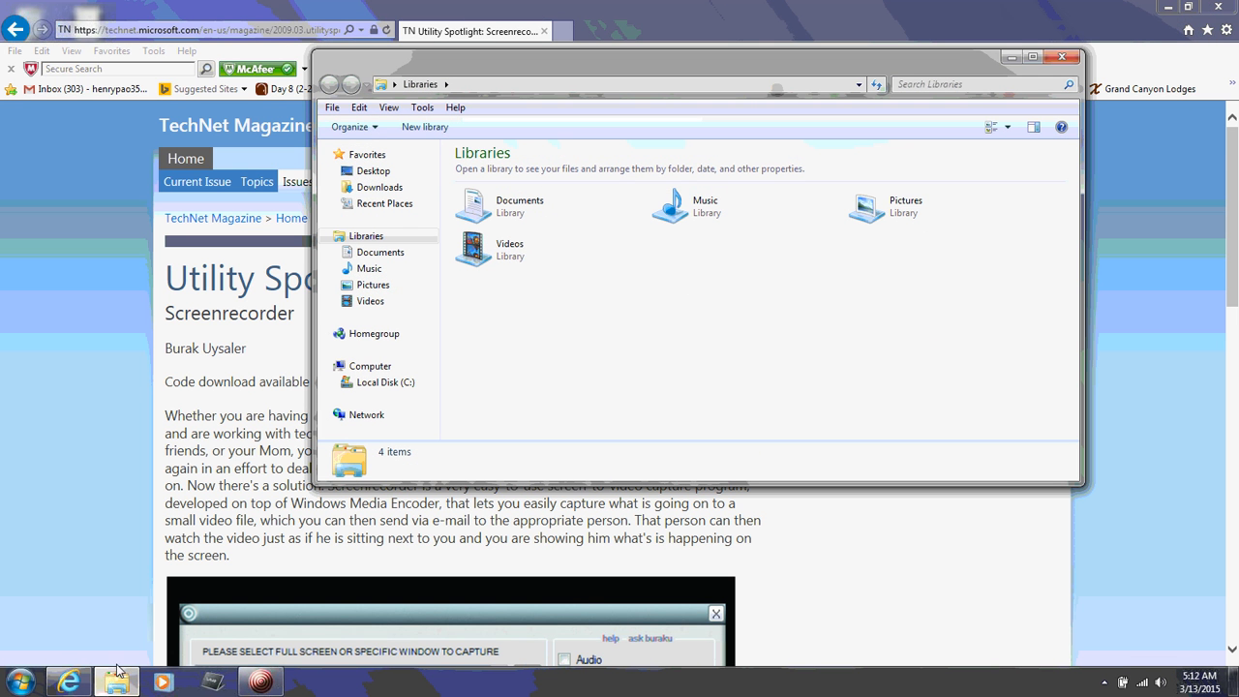
left_click(373, 385)
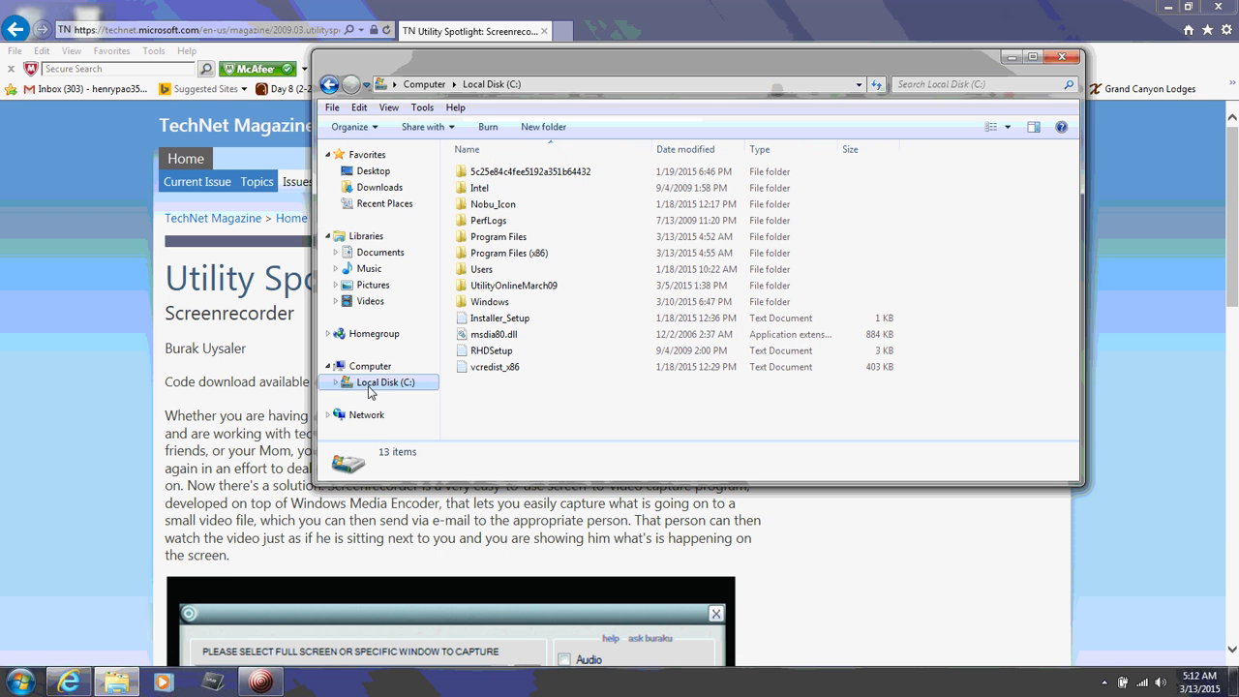
double_click(529, 287)
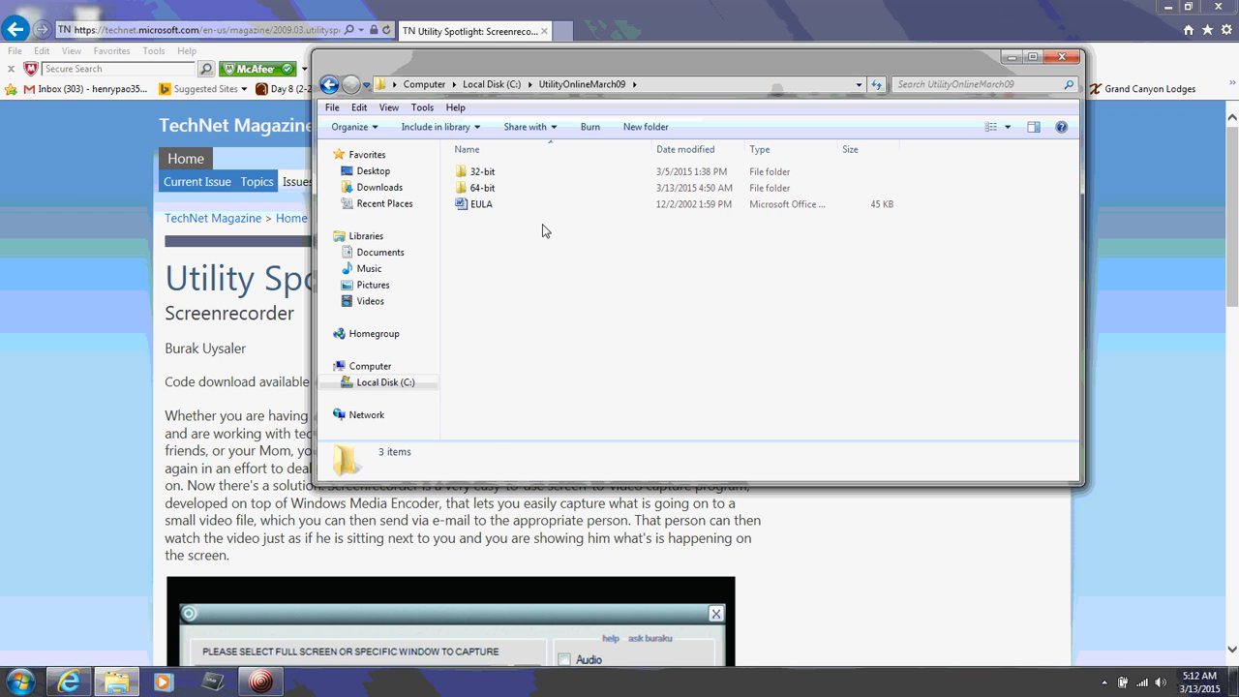
double_click(490, 189)
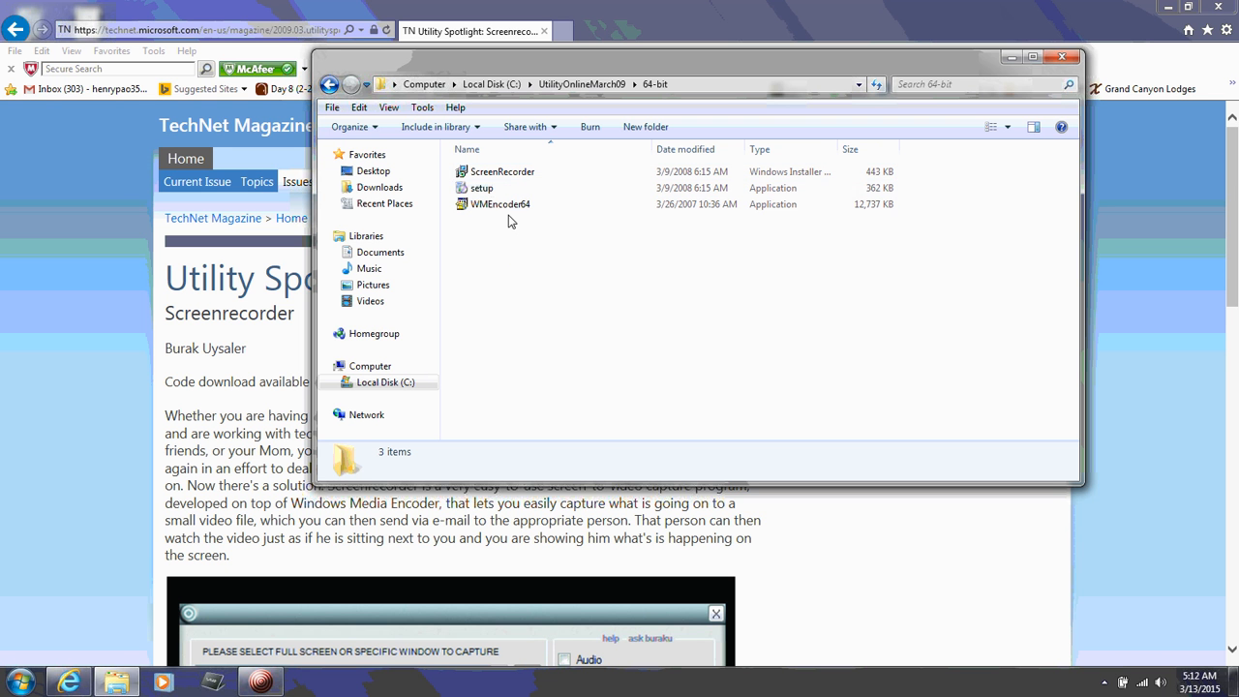
mouse_move(486, 213)
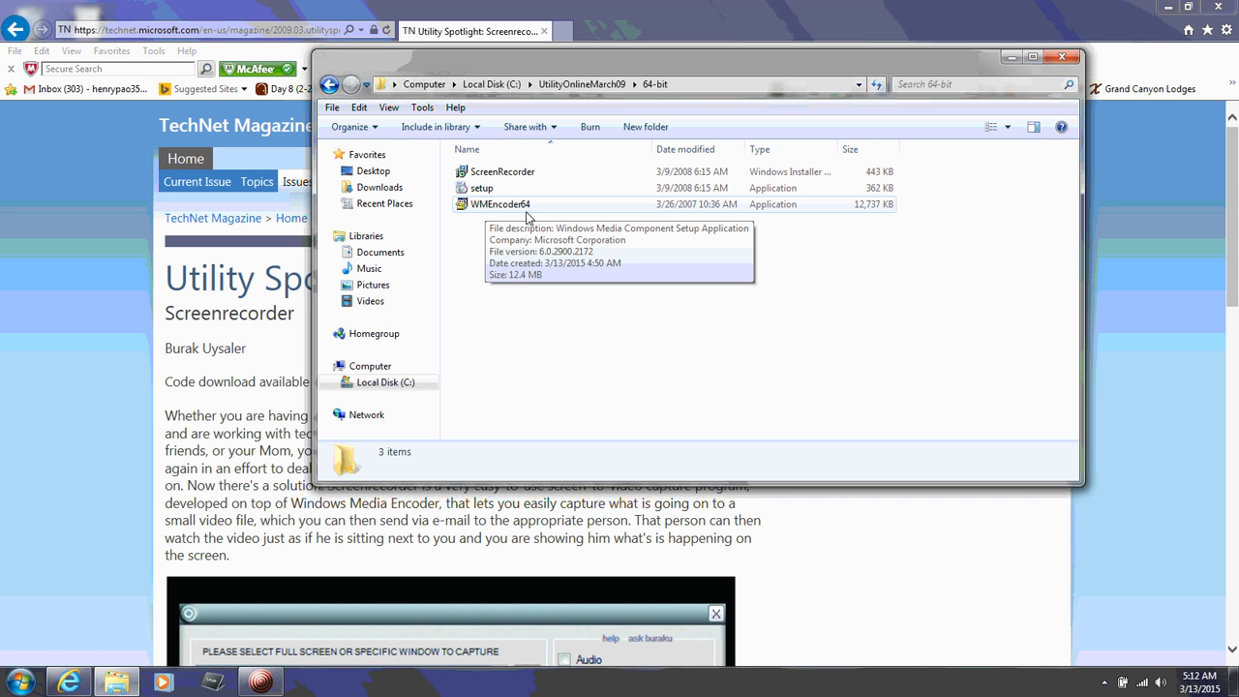
- Close the 64-bit folder window and minimize the browser to return to the desktop
left_click(1063, 58)
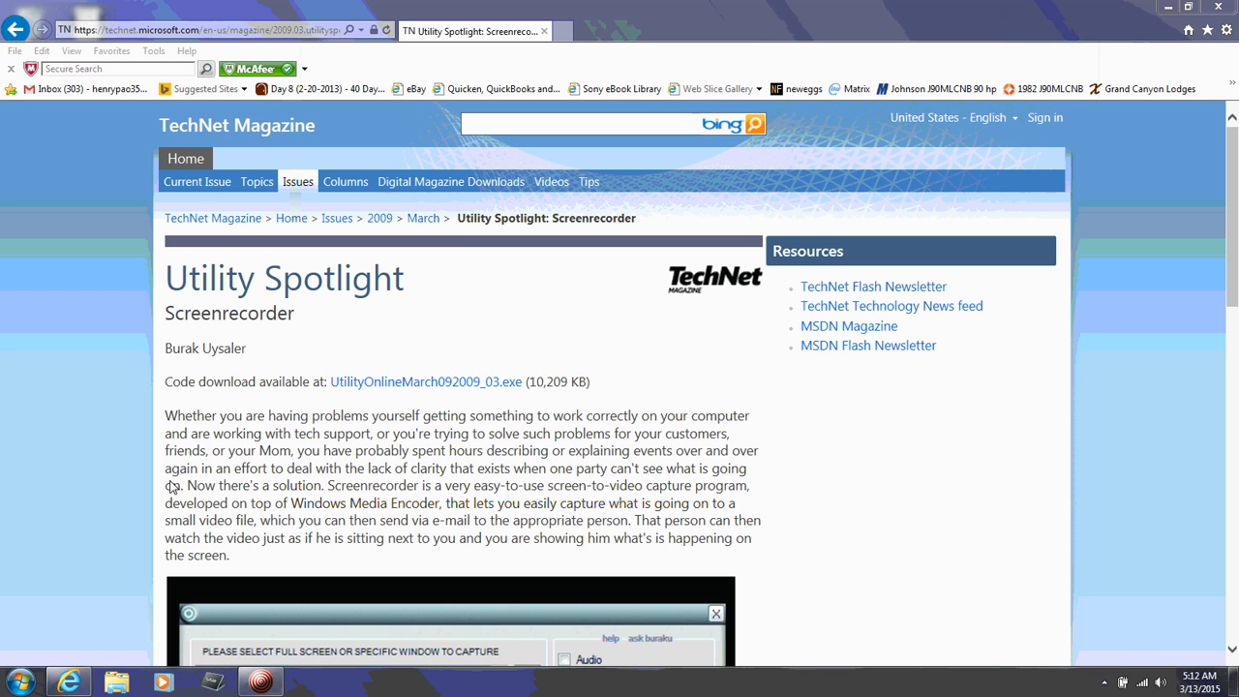
mouse_move(80, 683)
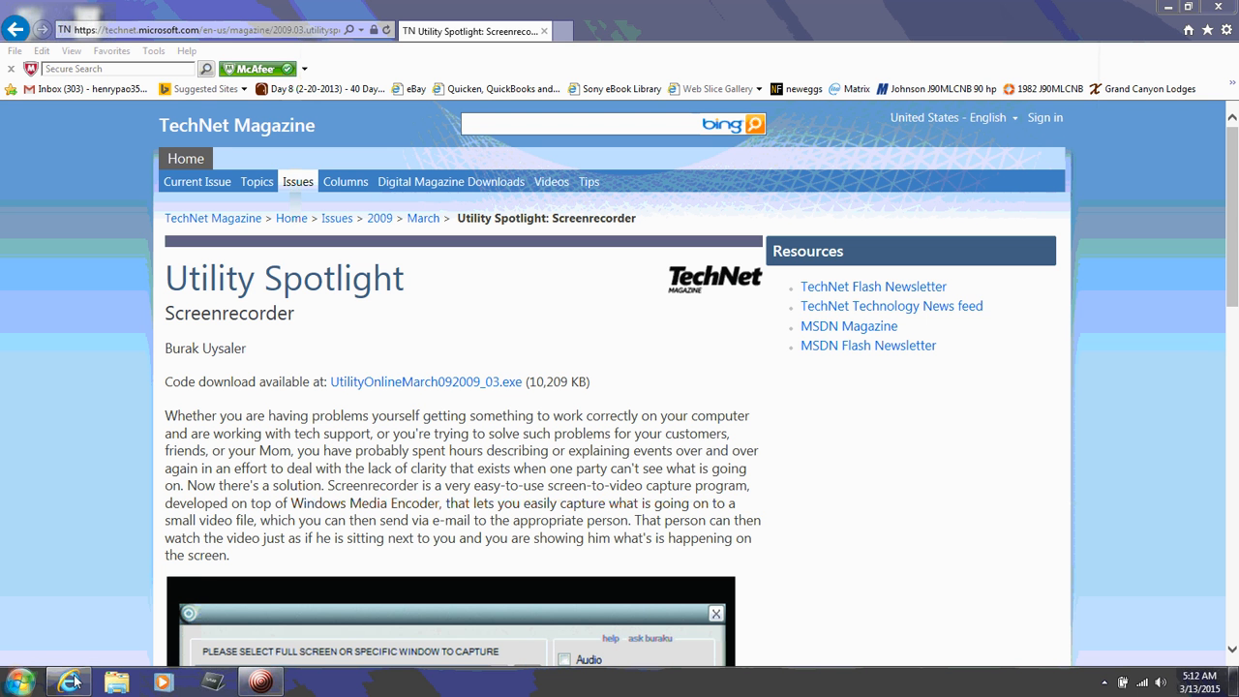
left_click(1167, 9)
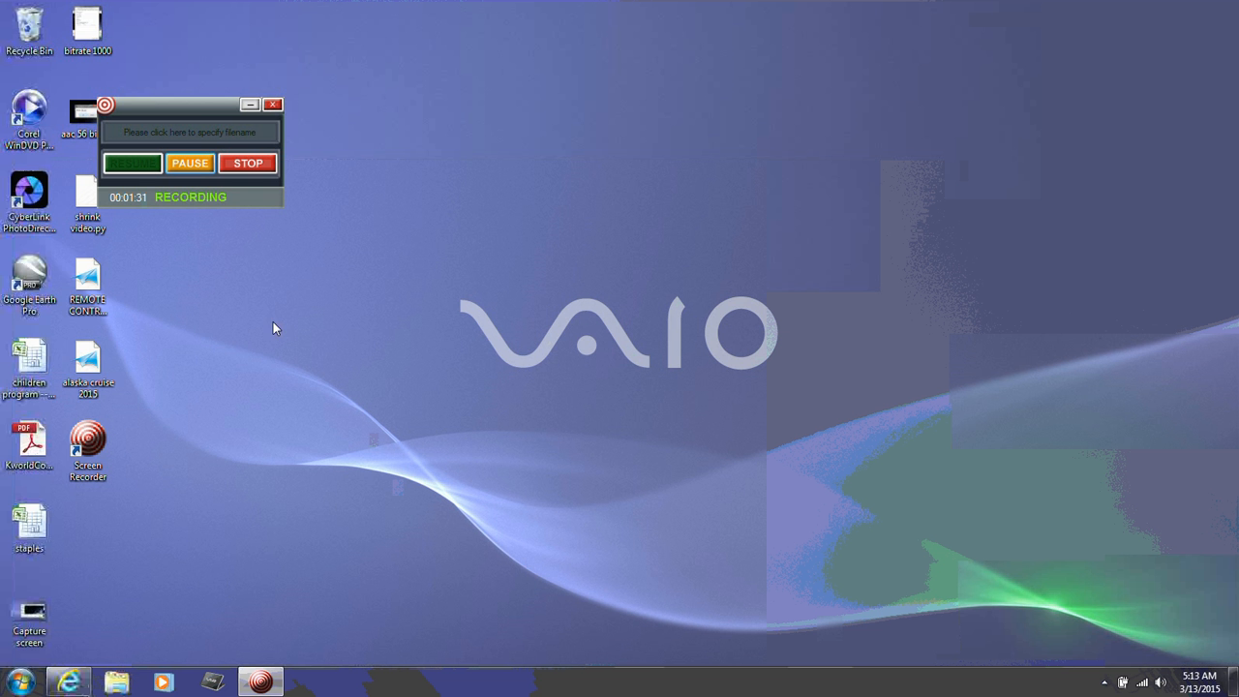
- Launch Free Video Joiner and choose MP4 as the output format
left_click(21, 679)
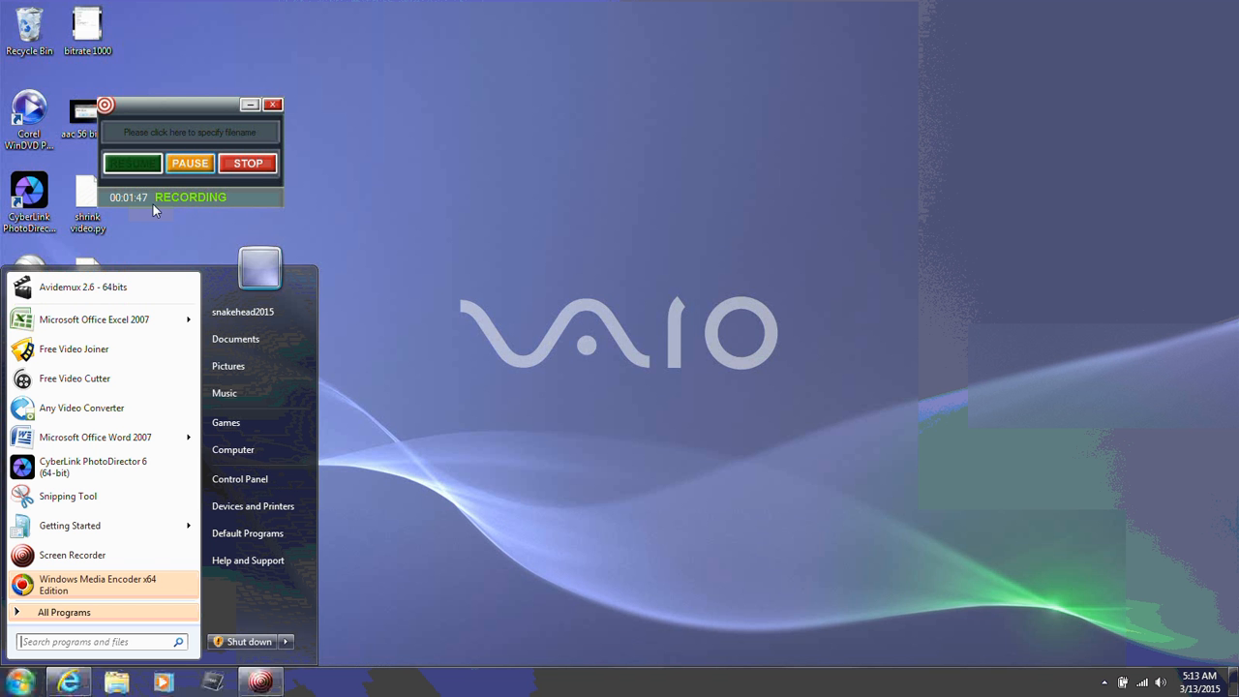
left_click(108, 354)
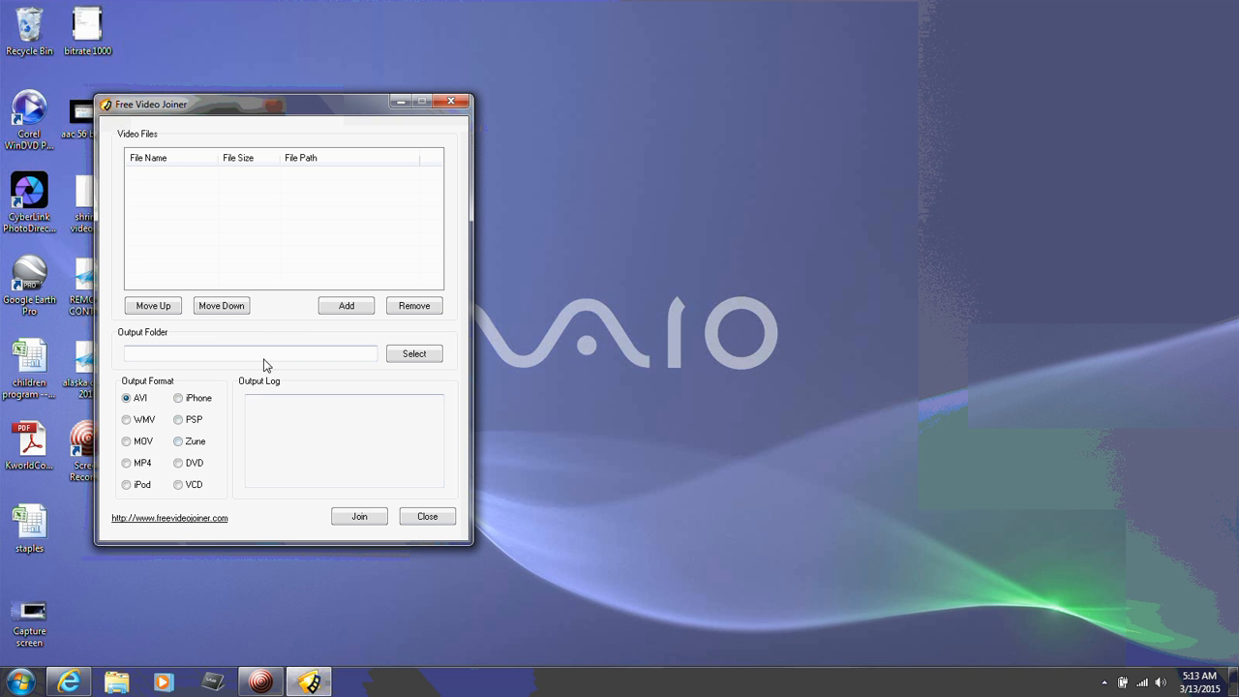
left_click(128, 465)
- Add FILE2734, FILE2735, FILE2741 and FILE2742 from the 3.12.15 videos folder to the list of videos to join
left_click(345, 304)
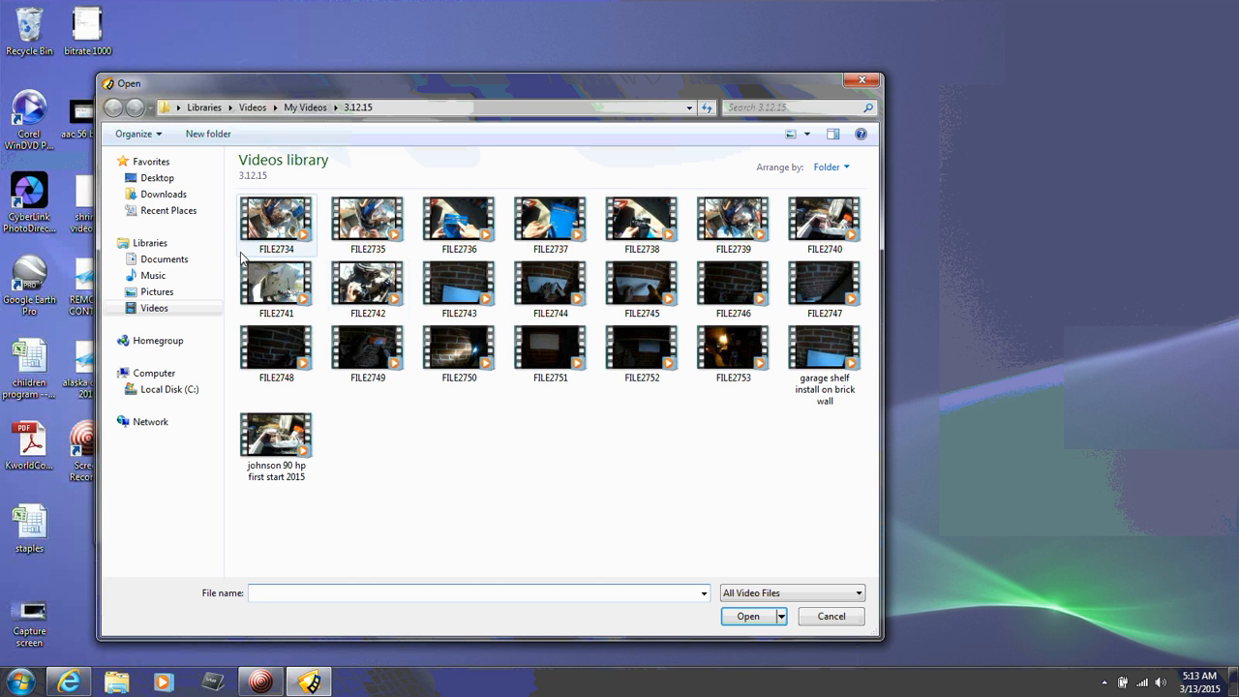
left_click_drag(233, 262, 382, 205)
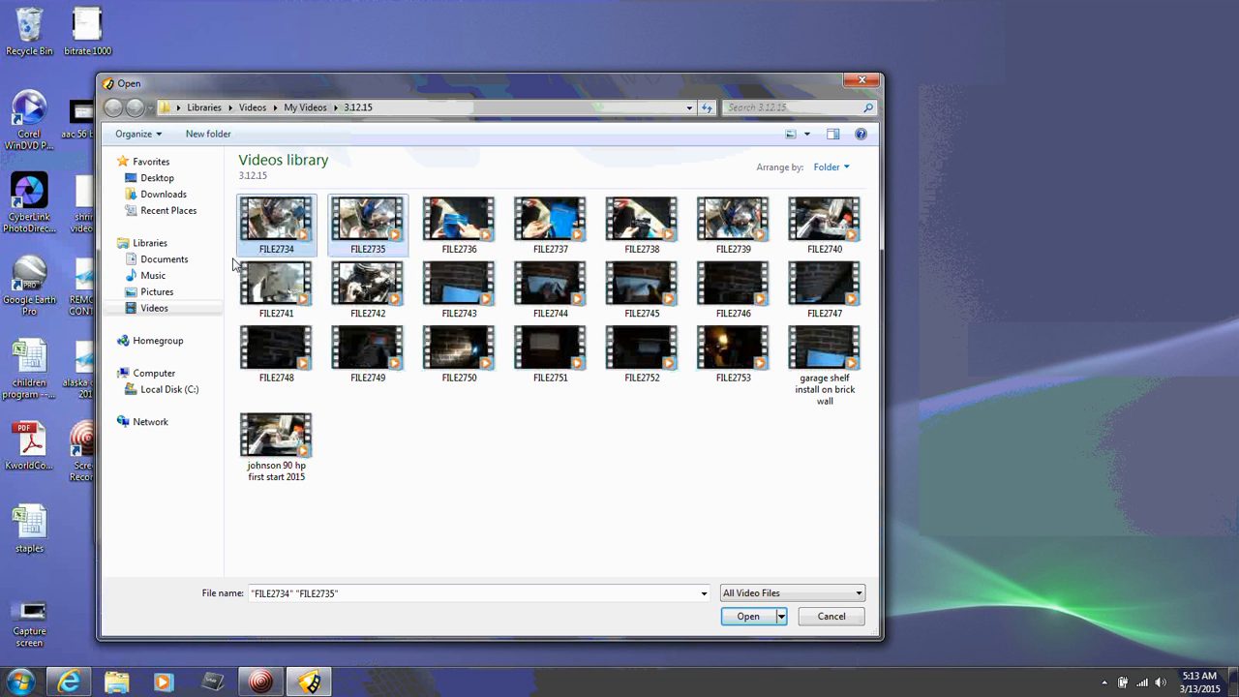
left_click_drag(233, 263, 408, 283)
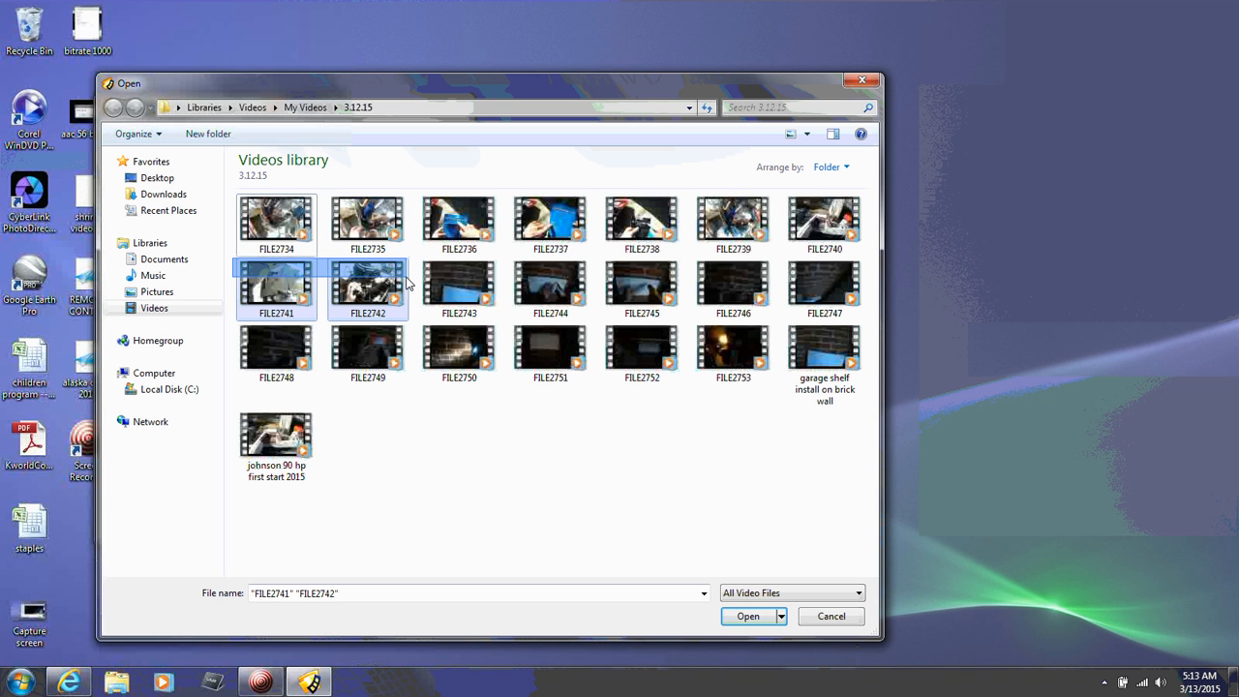
left_click_drag(408, 282, 392, 232)
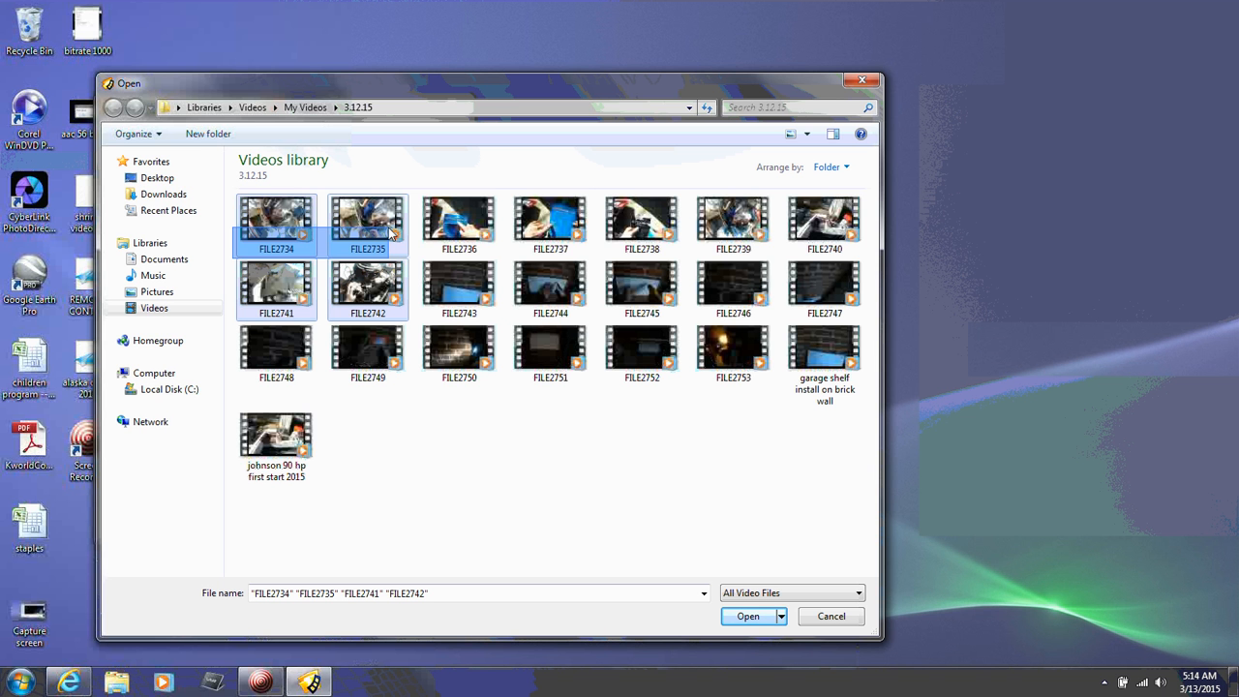
left_click_drag(392, 232, 391, 234)
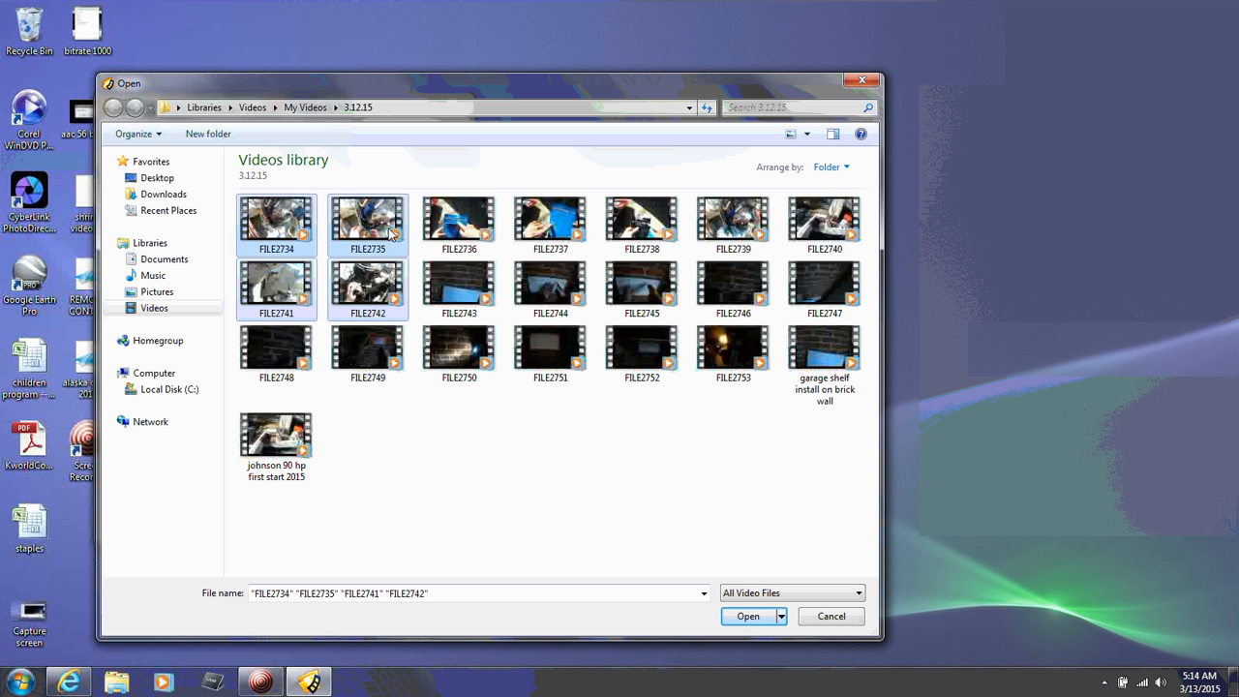
left_click(745, 621)
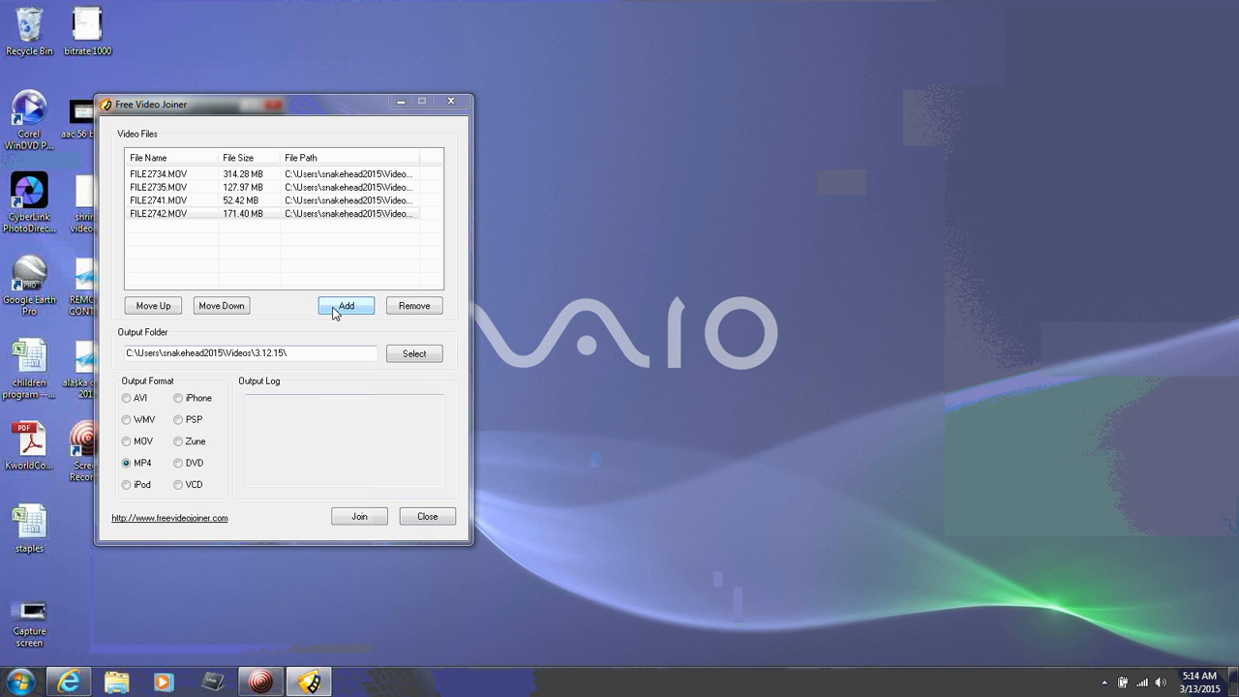
- Start joining the listed videos and close Free Video Joiner
left_click(368, 516)
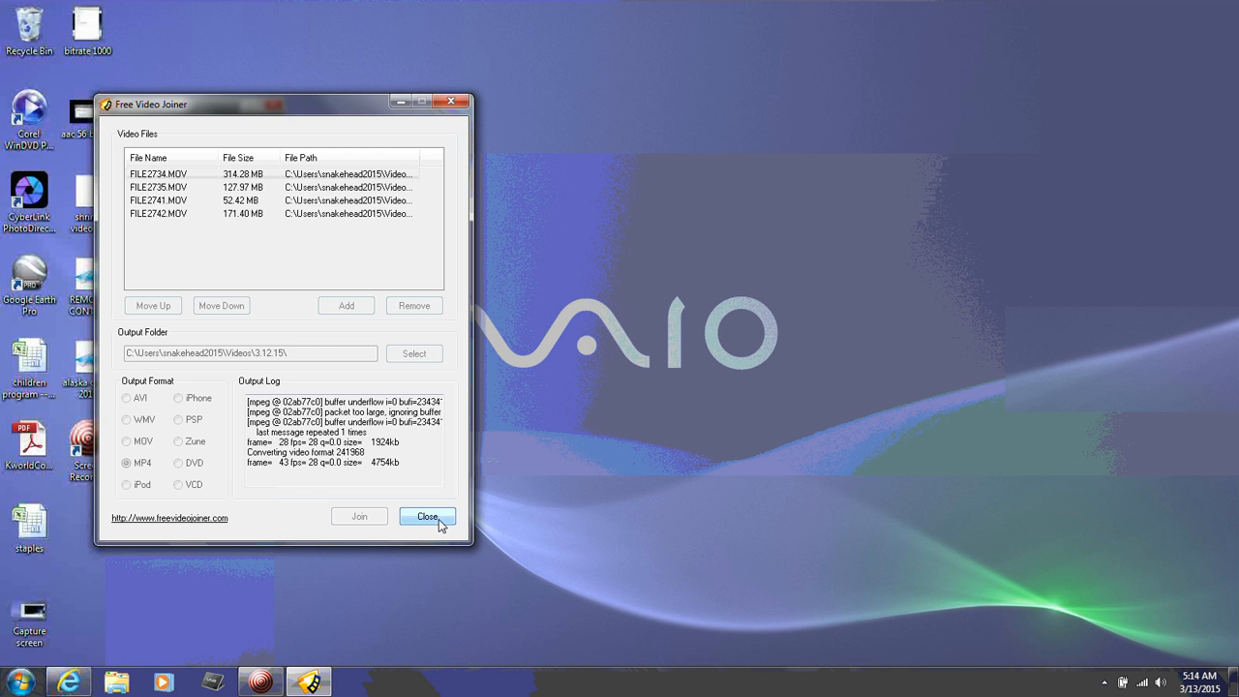
left_click(438, 520)
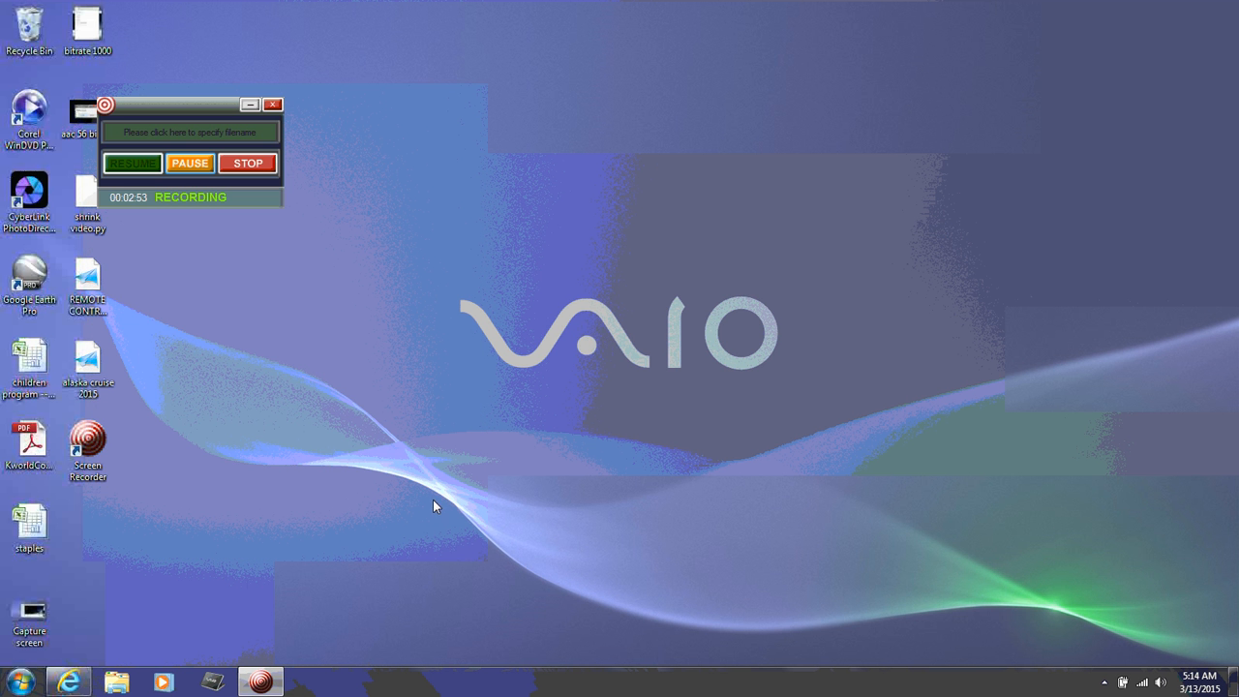
- Launch Free Video Cutter, load the video file 27021 from the 3.7.15 folder, and close the program
left_click(21, 682)
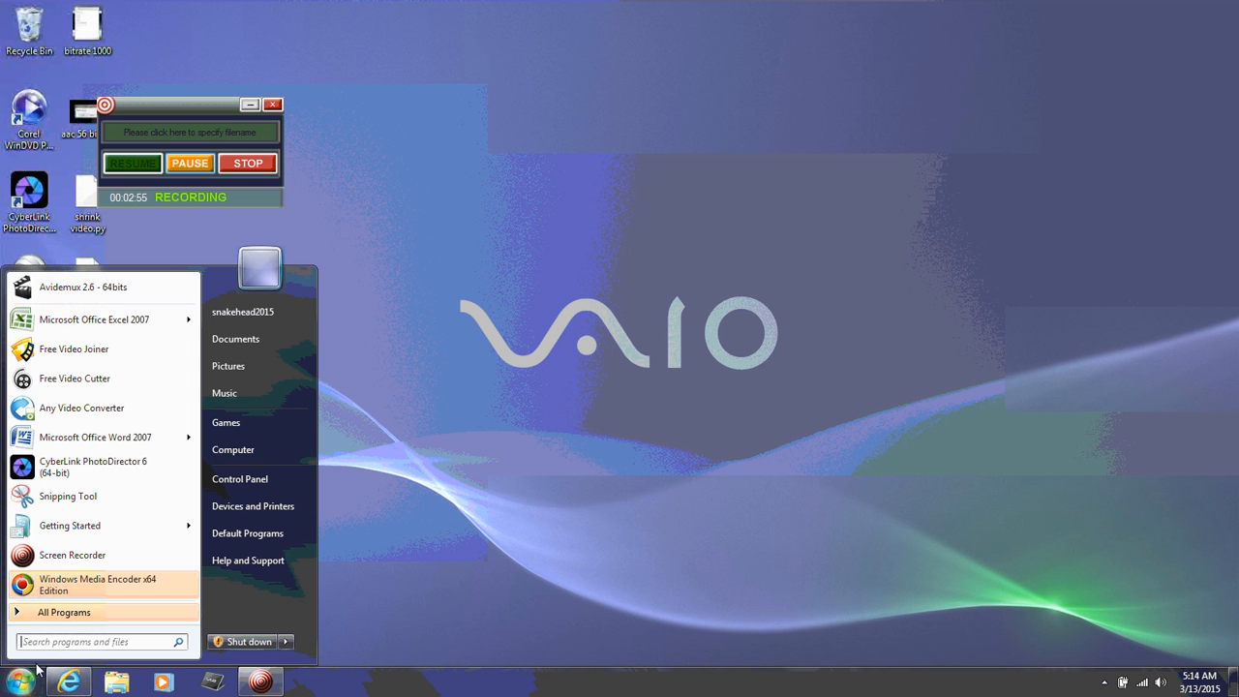
left_click(106, 384)
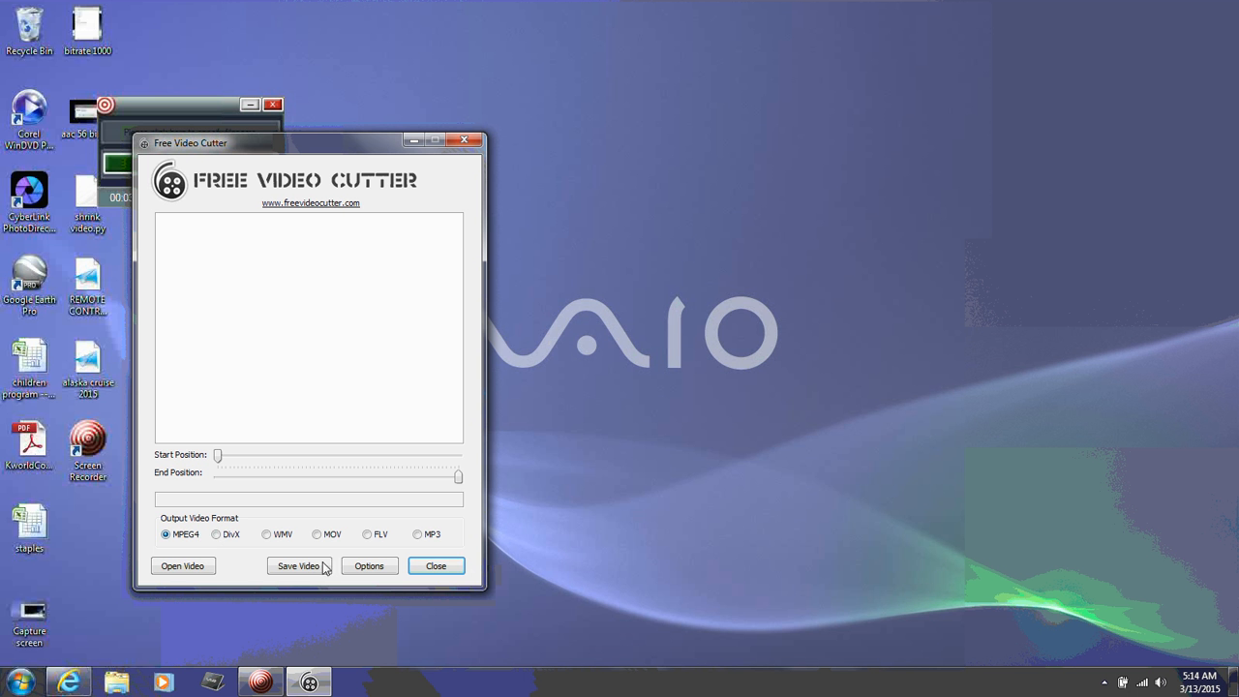
left_click(205, 565)
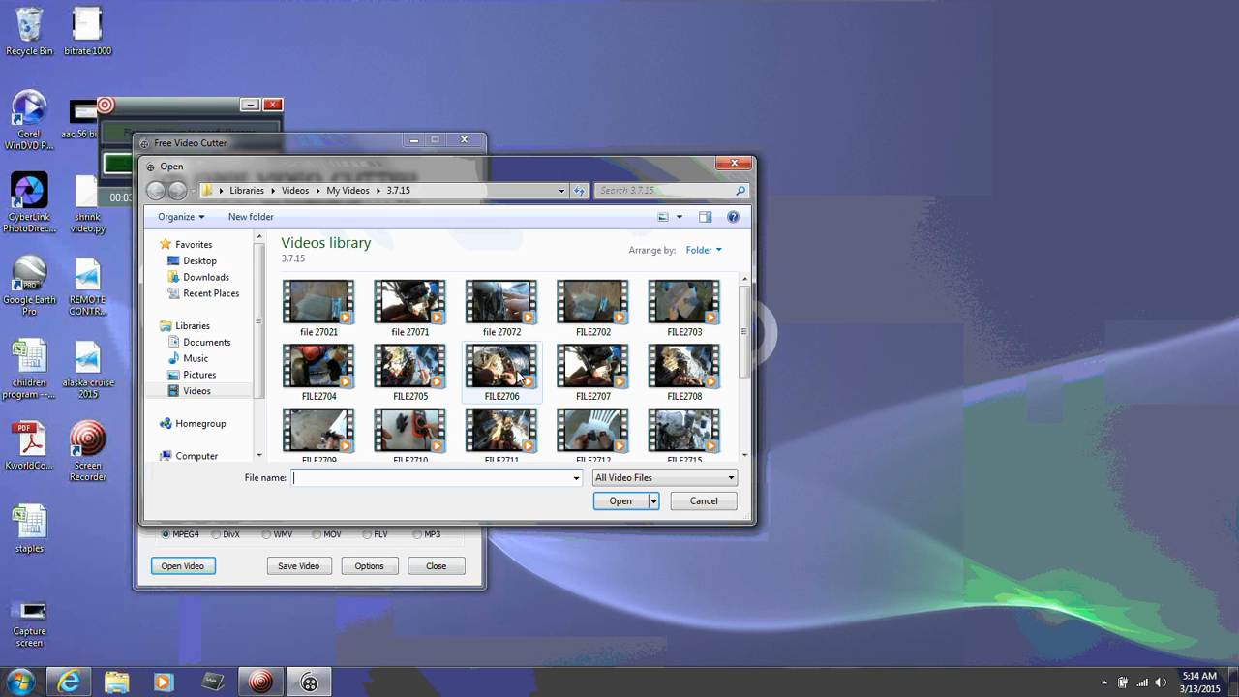
left_click(319, 302)
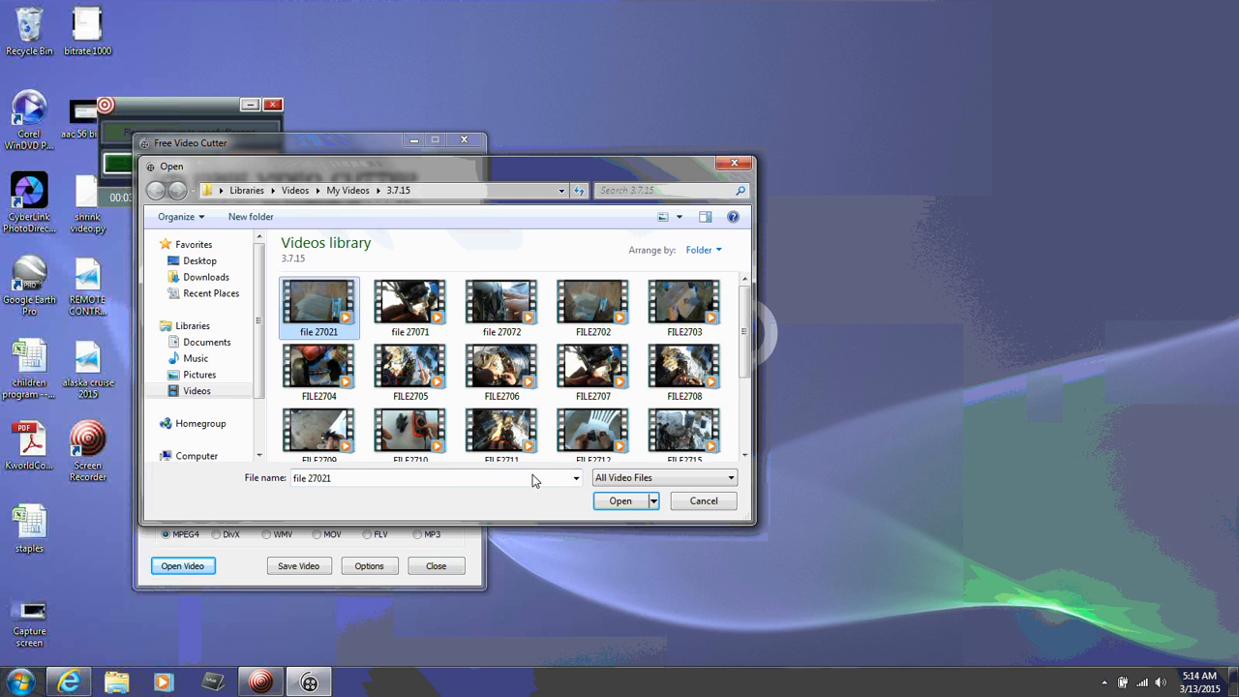
left_click(624, 503)
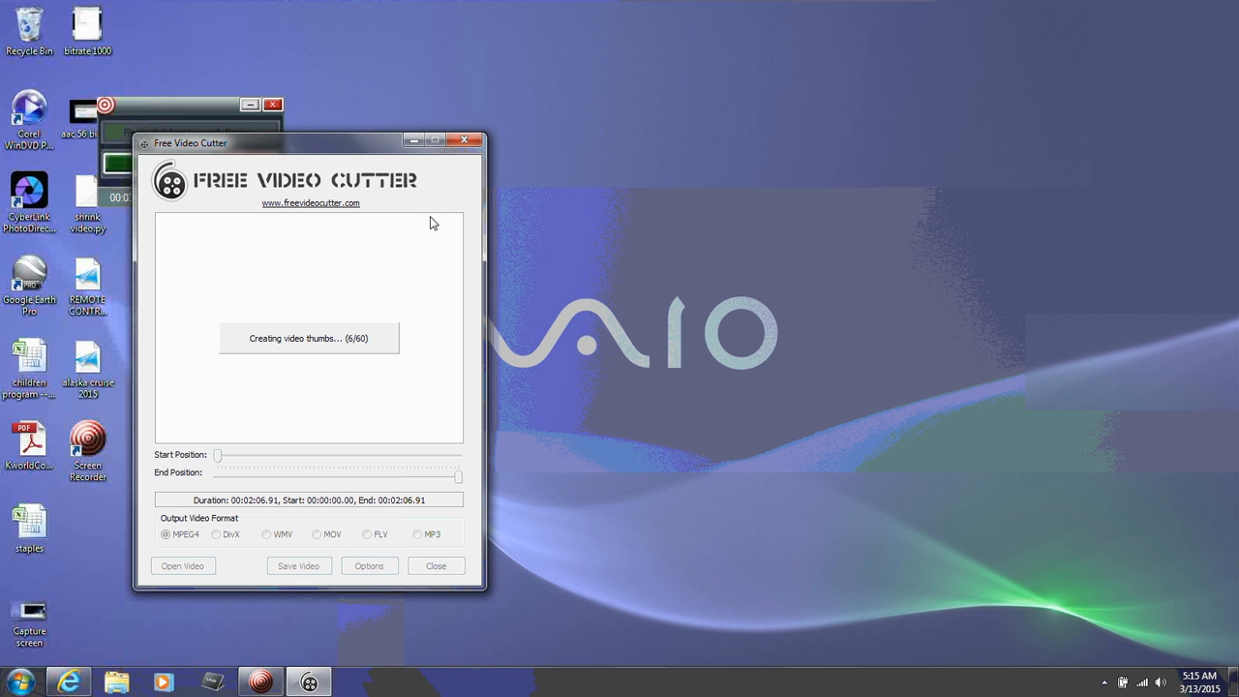
left_click(465, 141)
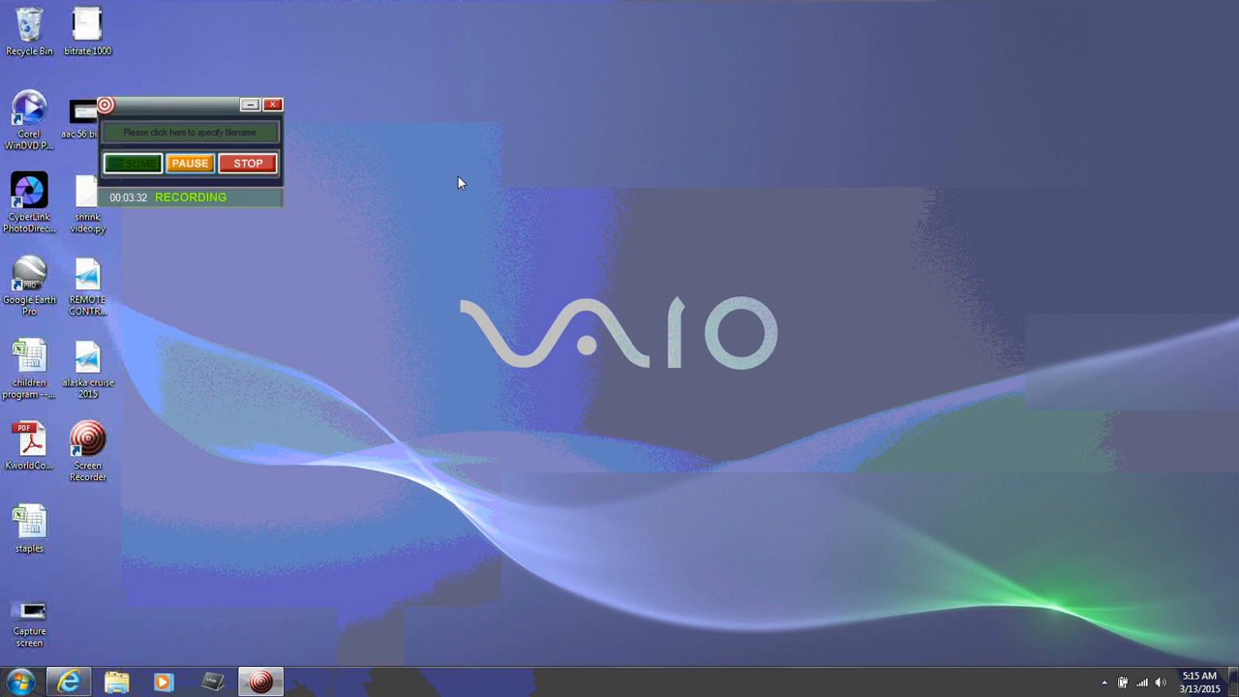
- Launch Avidemux 2.6 - 64bits
left_click(27, 680)
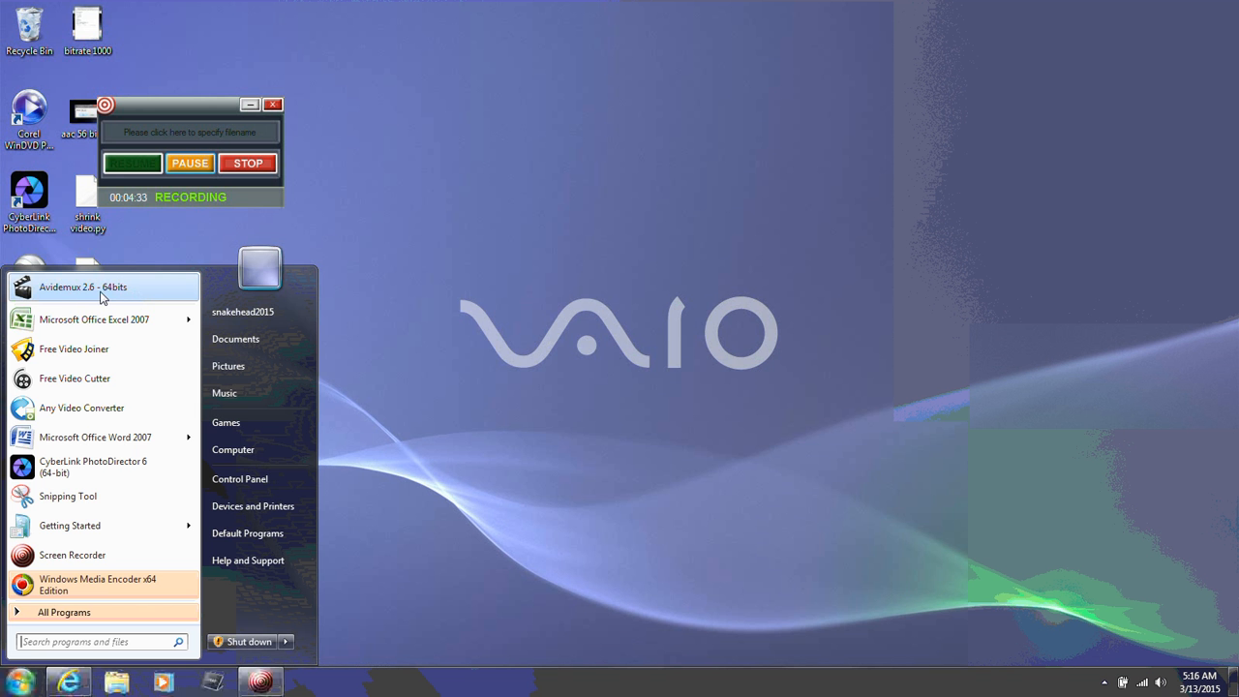
left_click(105, 287)
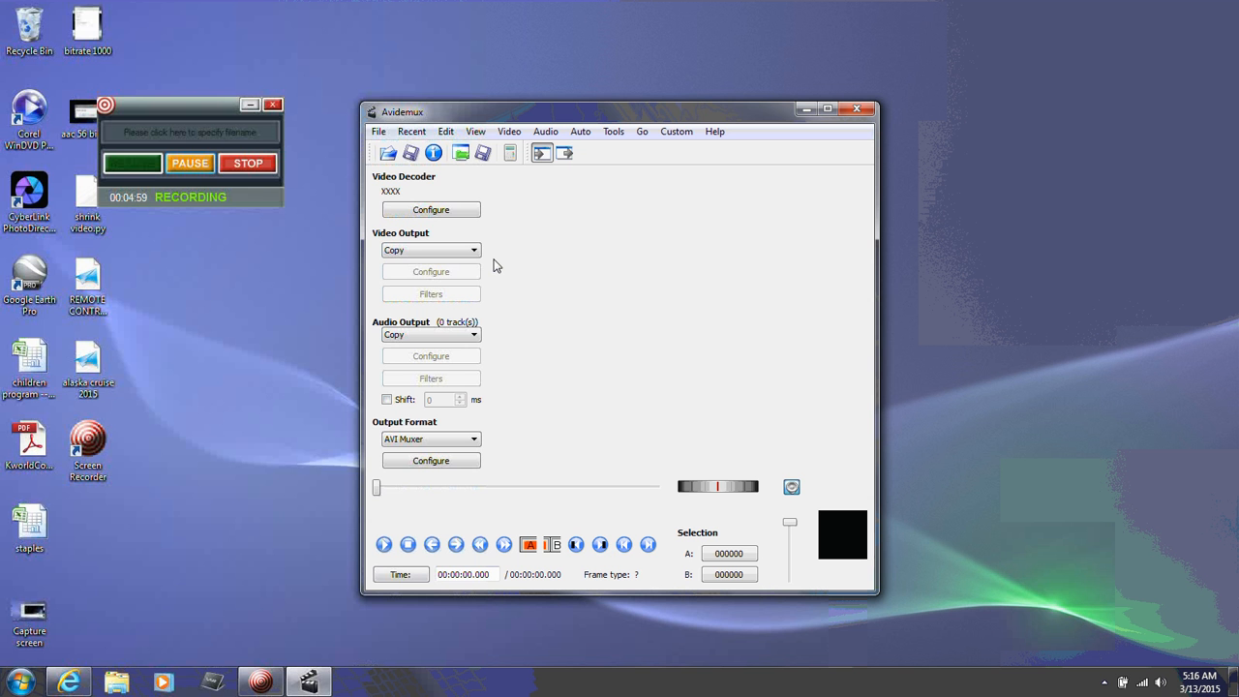
- Try to open shrink video.py from the Desktop folder as a video file
left_click(387, 155)
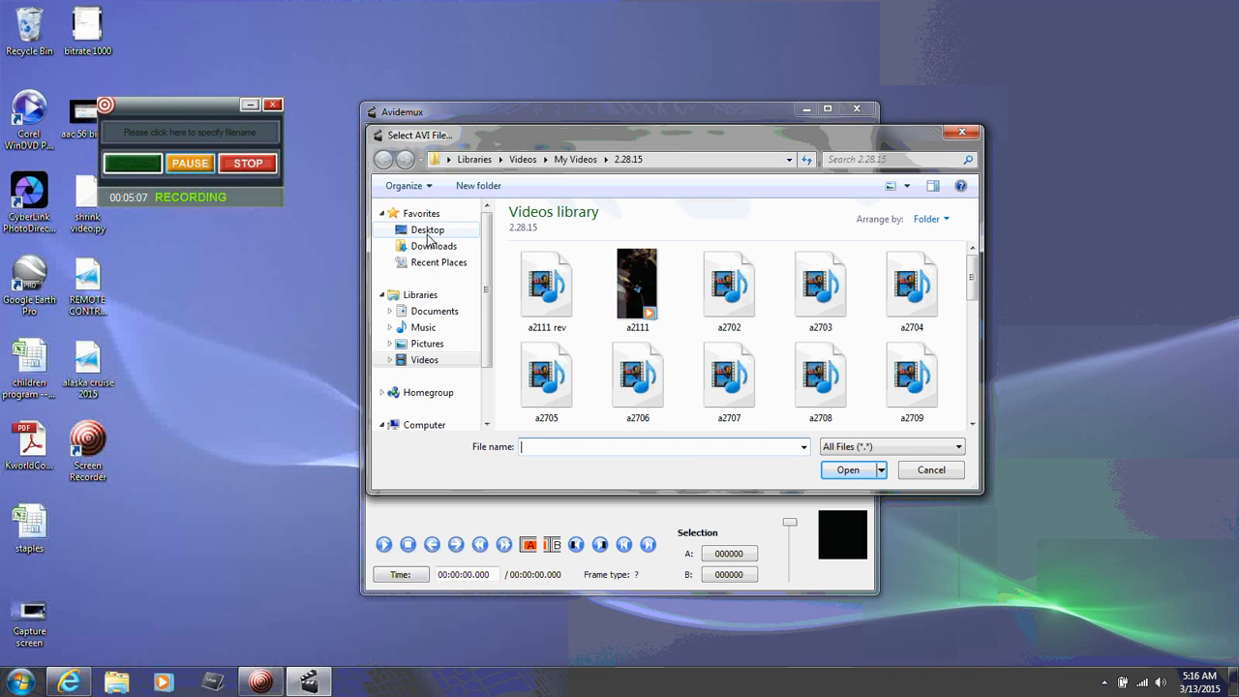
left_click(427, 232)
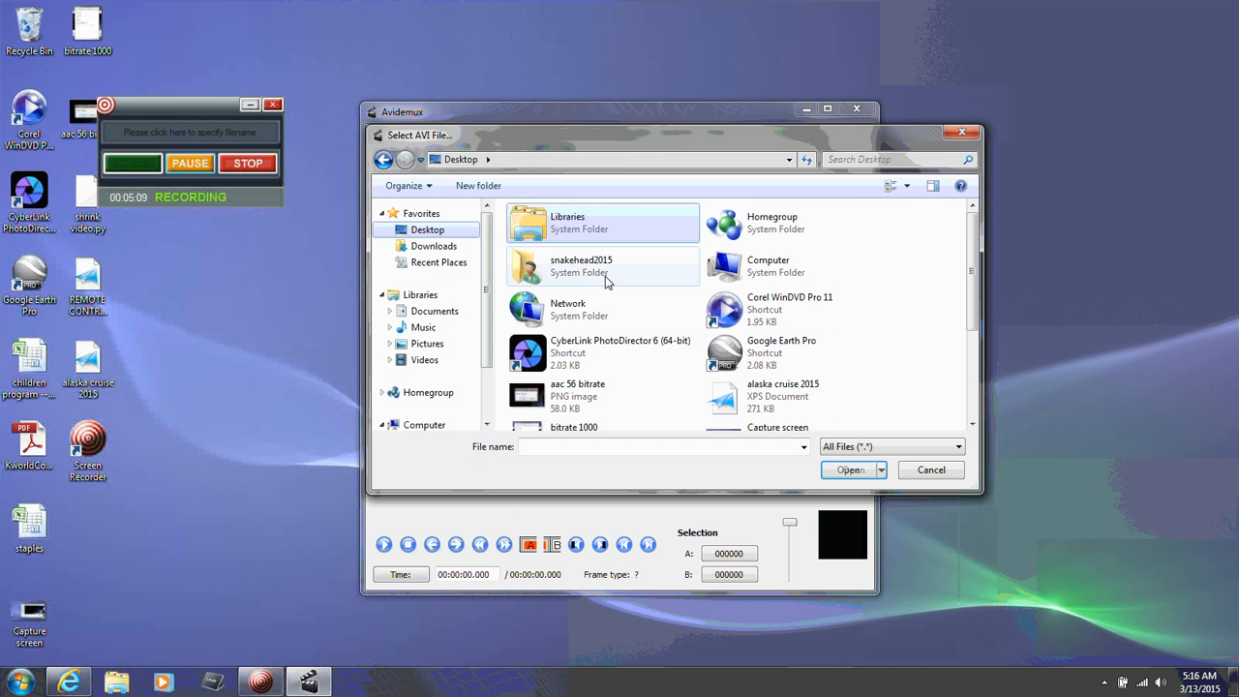
left_click_drag(971, 280, 972, 361)
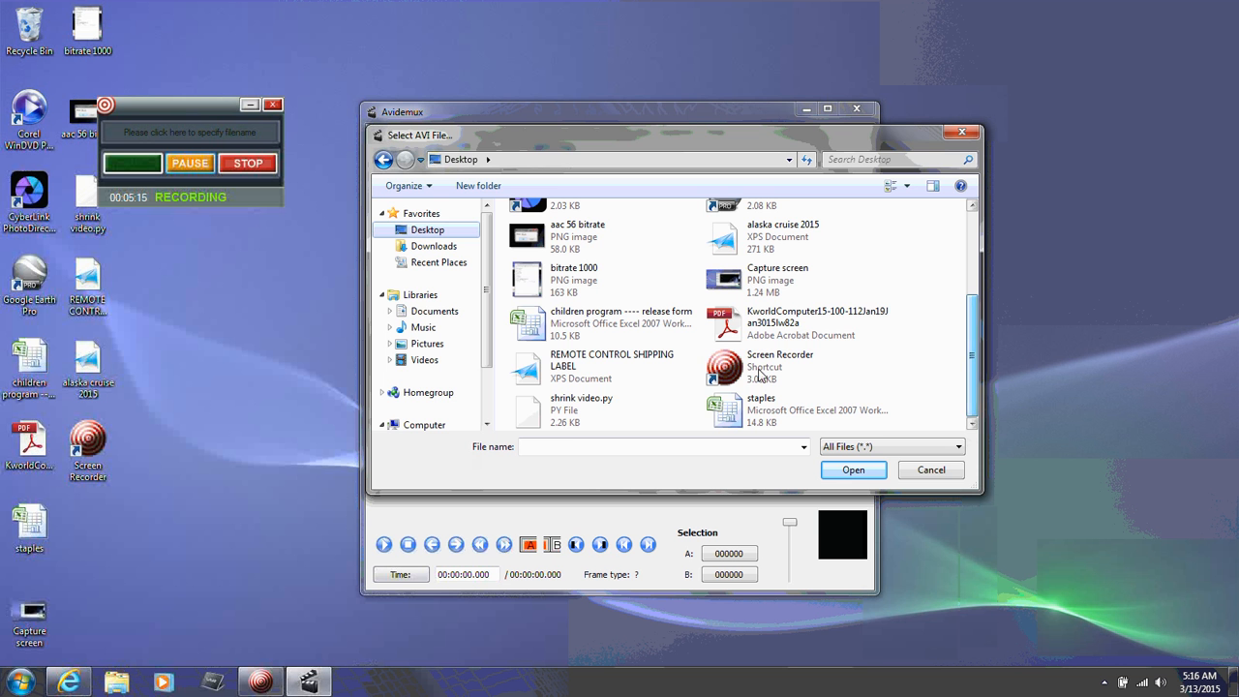
left_click(568, 426)
left_click(853, 470)
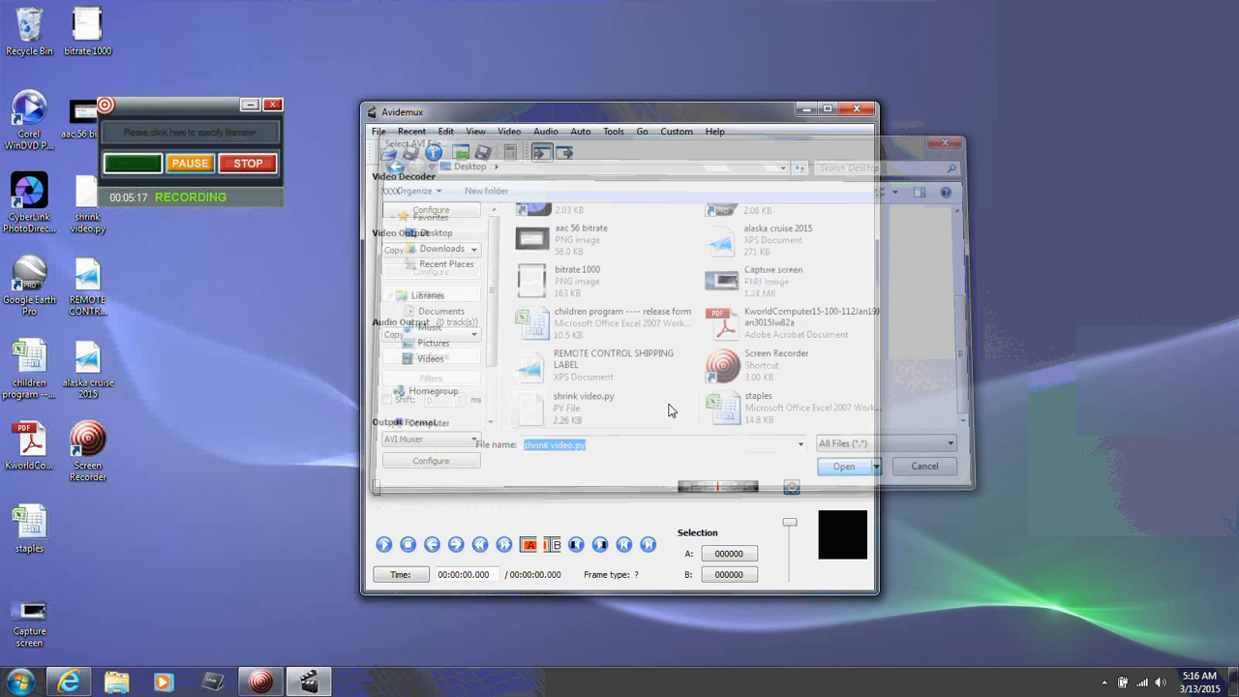
left_click(780, 389)
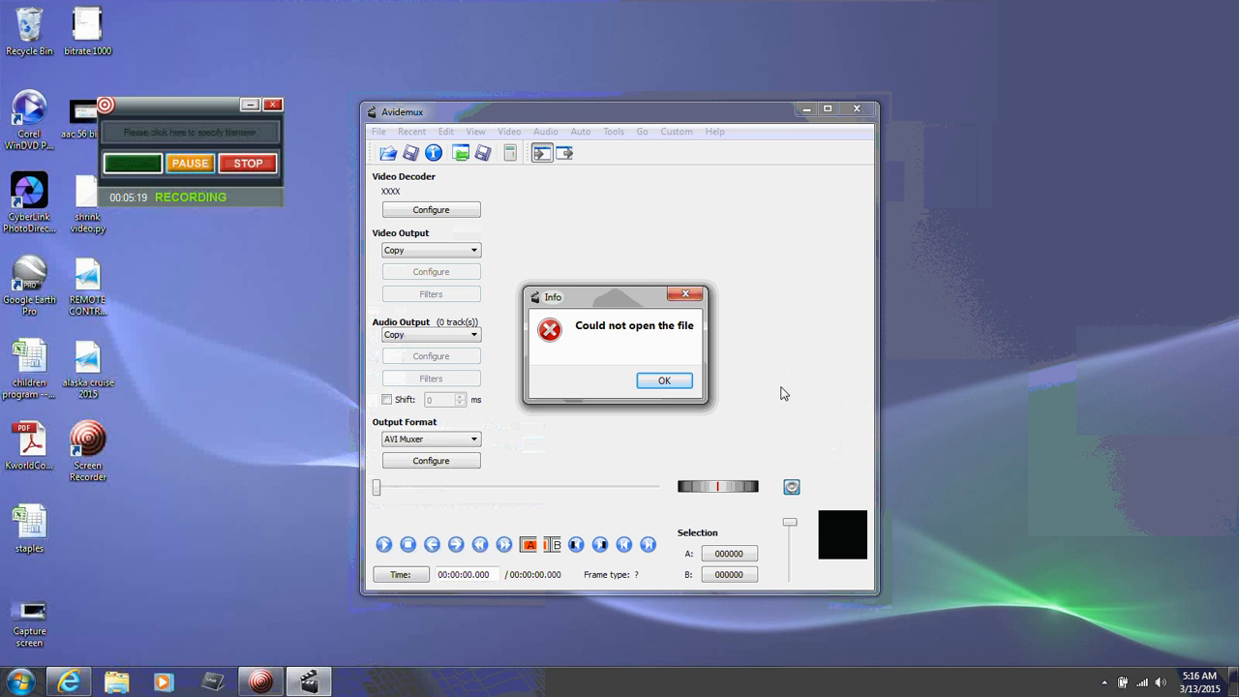
left_click(664, 380)
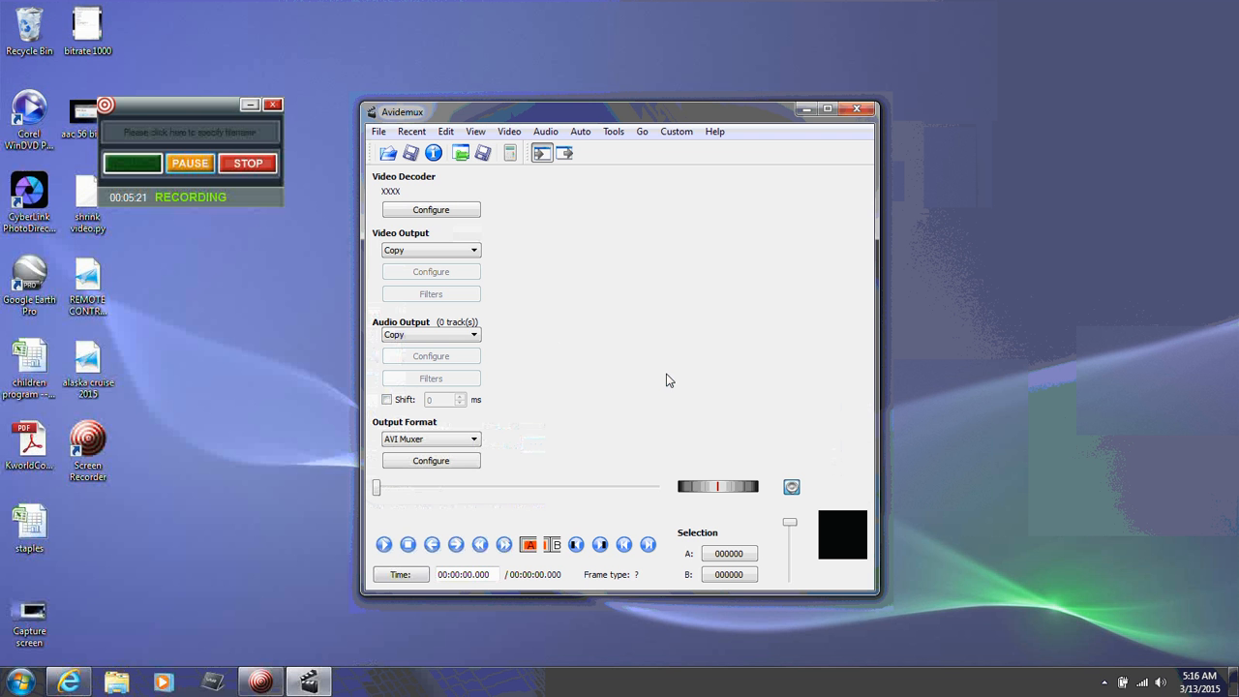
- Set the video output codec to Mpeg4 ASP (xvid4)
left_click(473, 253)
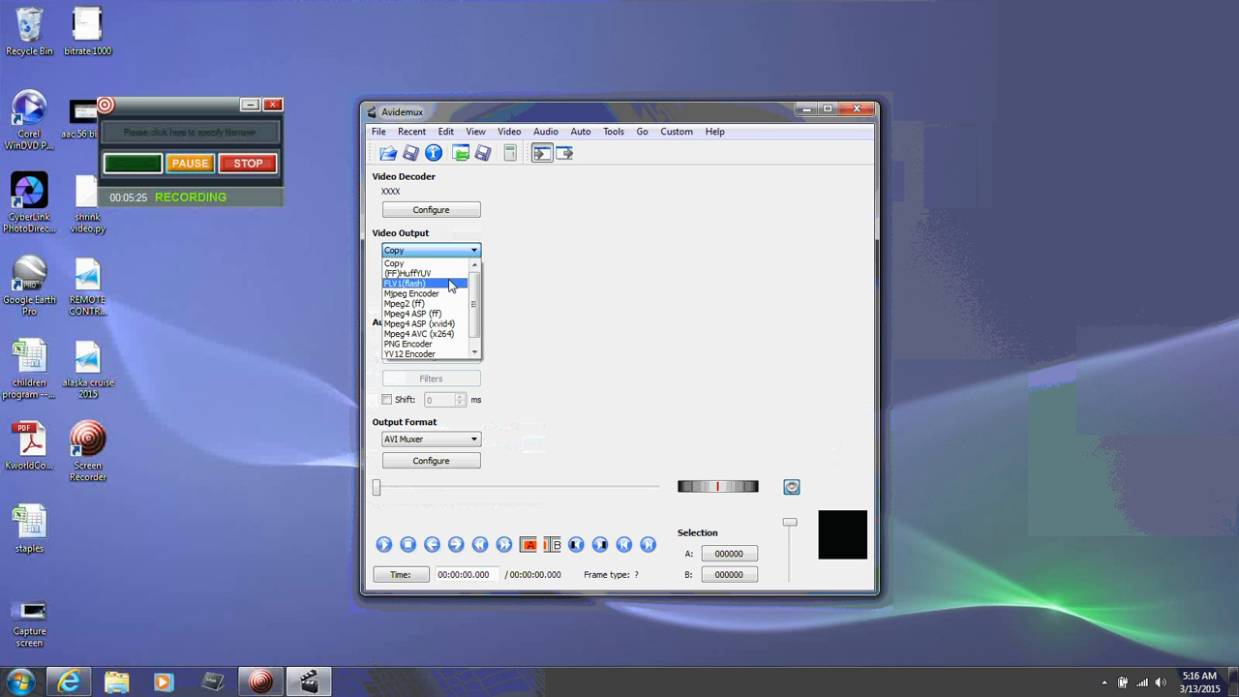
left_click(451, 325)
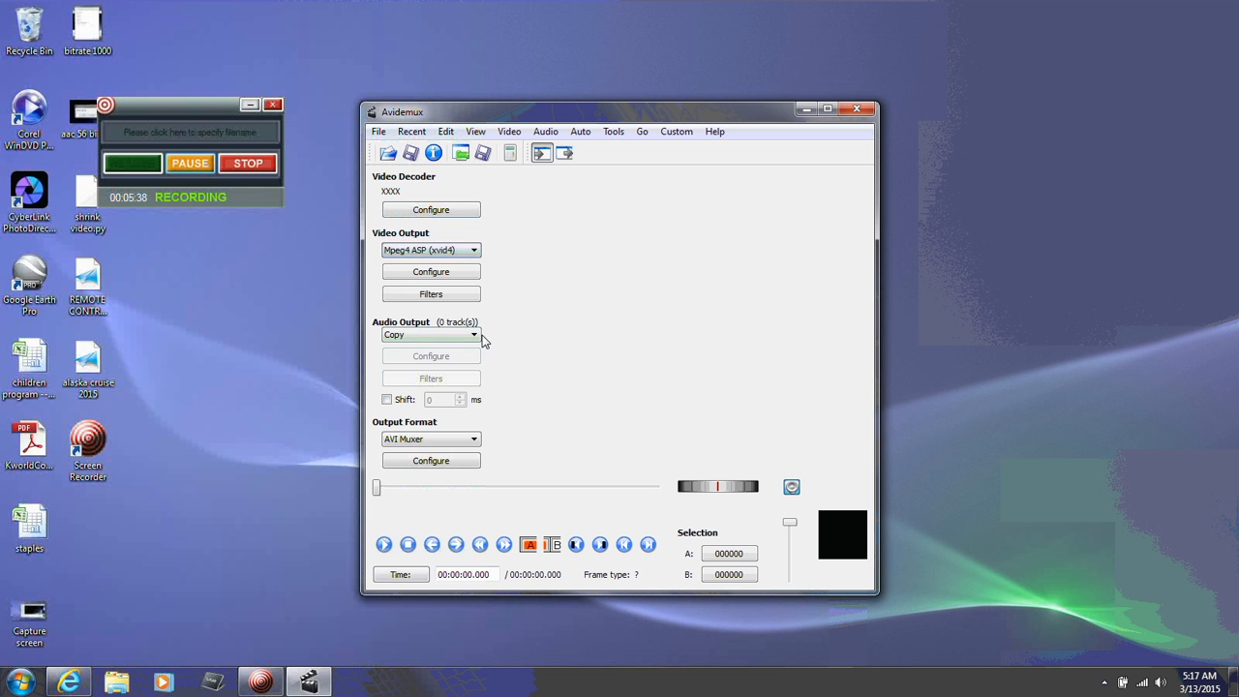
- Review the Xvid4 encoder configuration without changing it, and set the audio output codec to AAC (Faac)
left_click(473, 280)
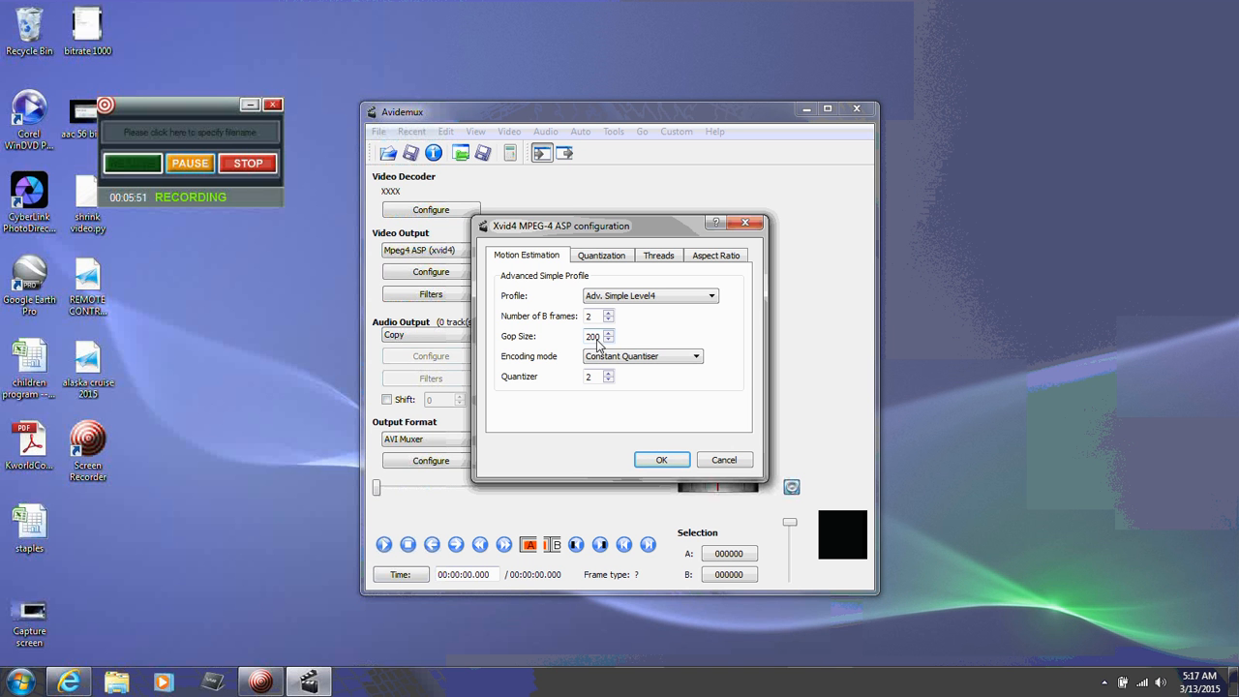
left_click(662, 461)
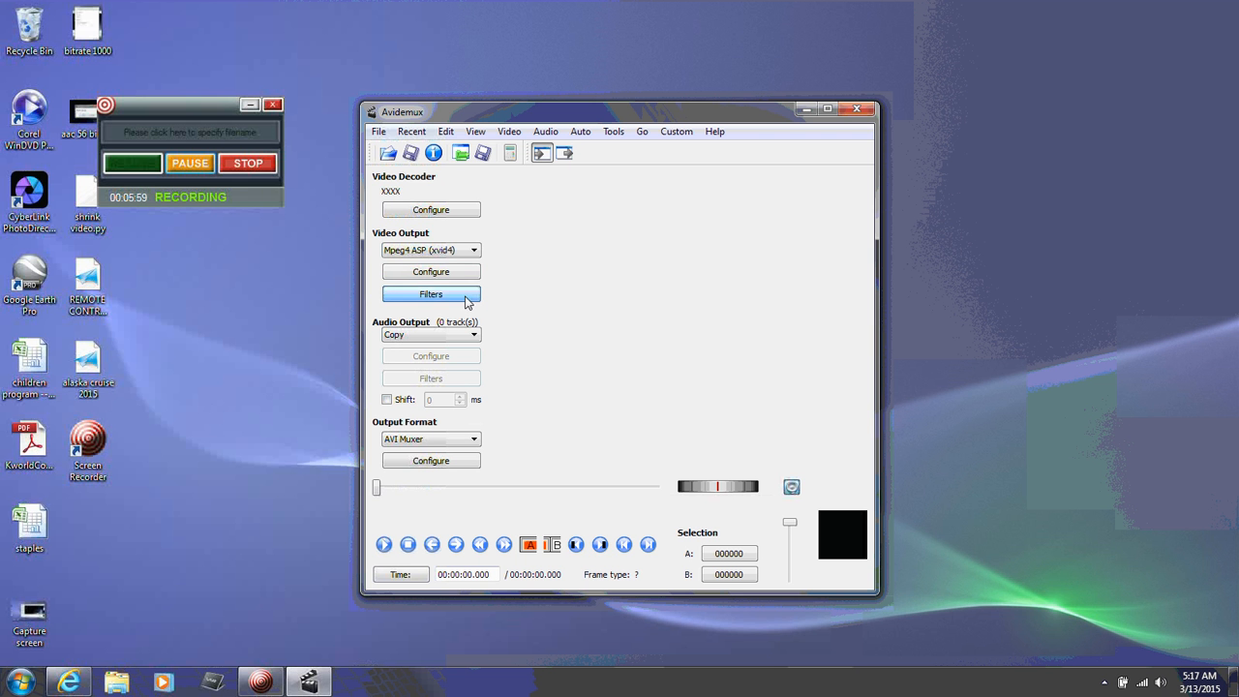
left_click(472, 335)
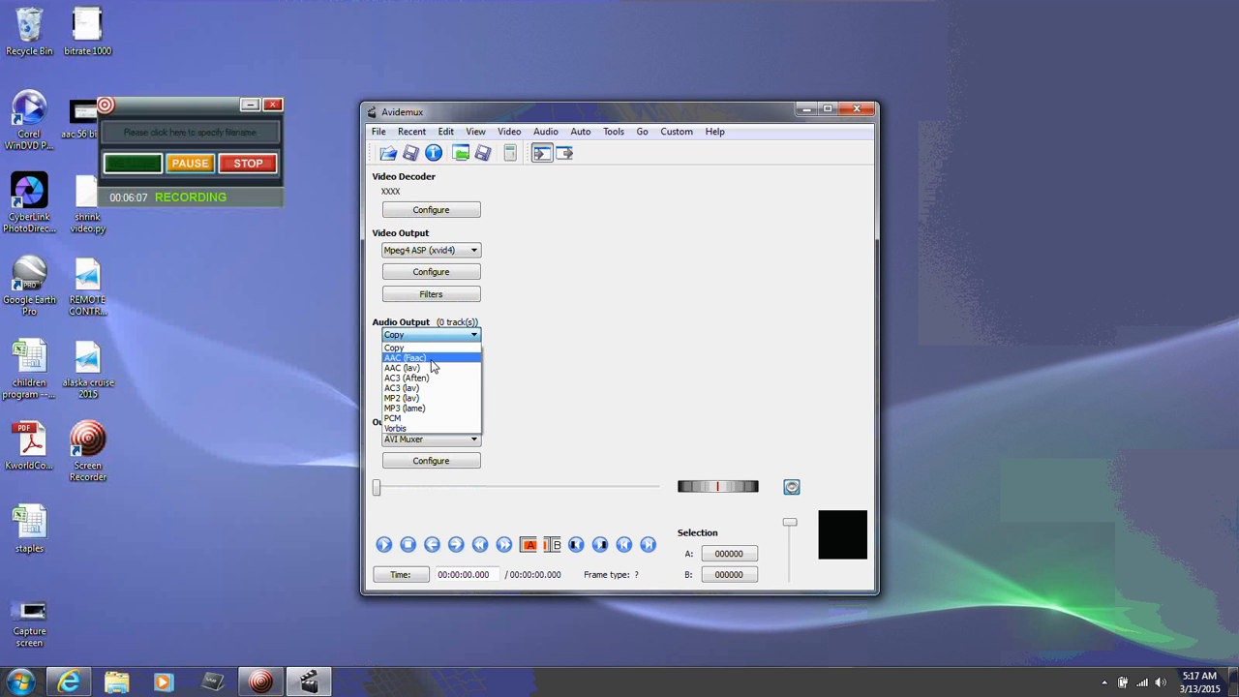
left_click(432, 359)
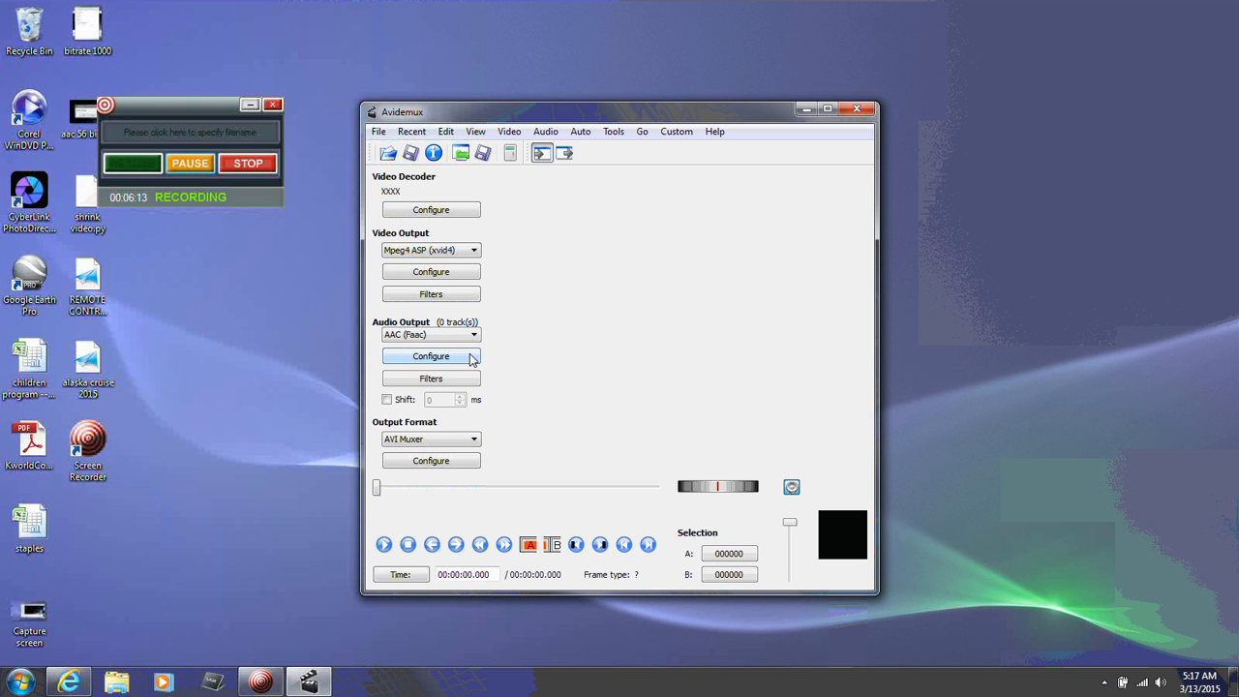
left_click(464, 333)
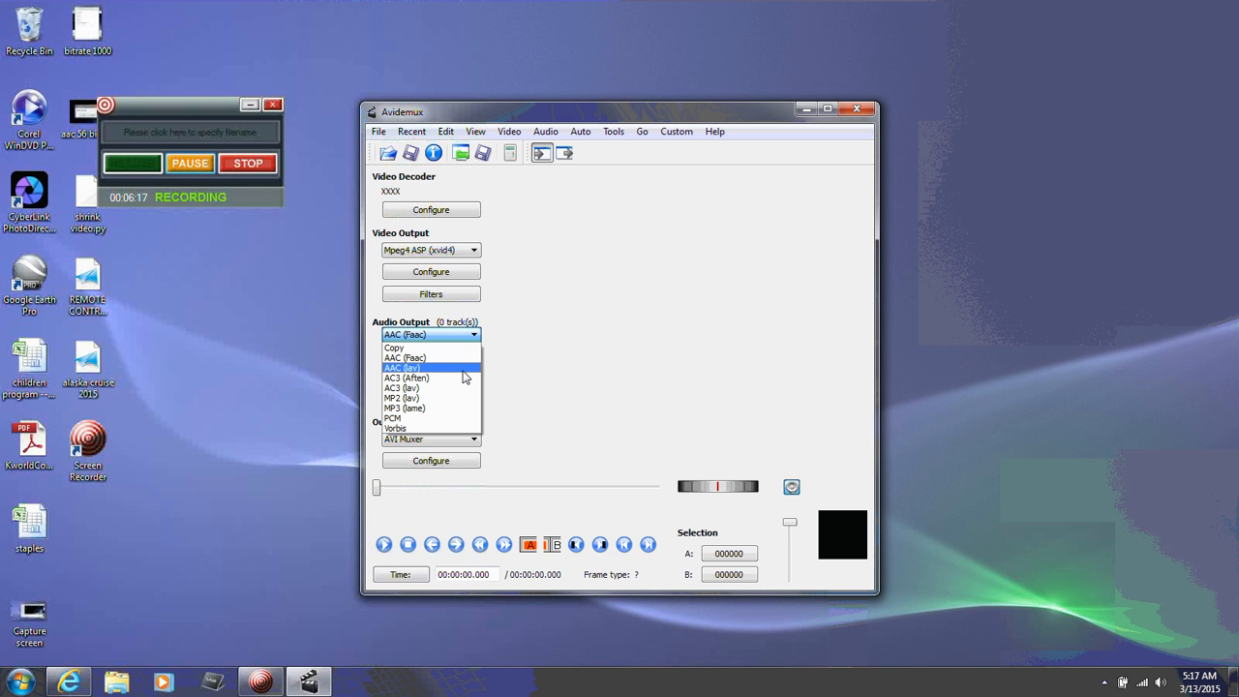
left_click(457, 359)
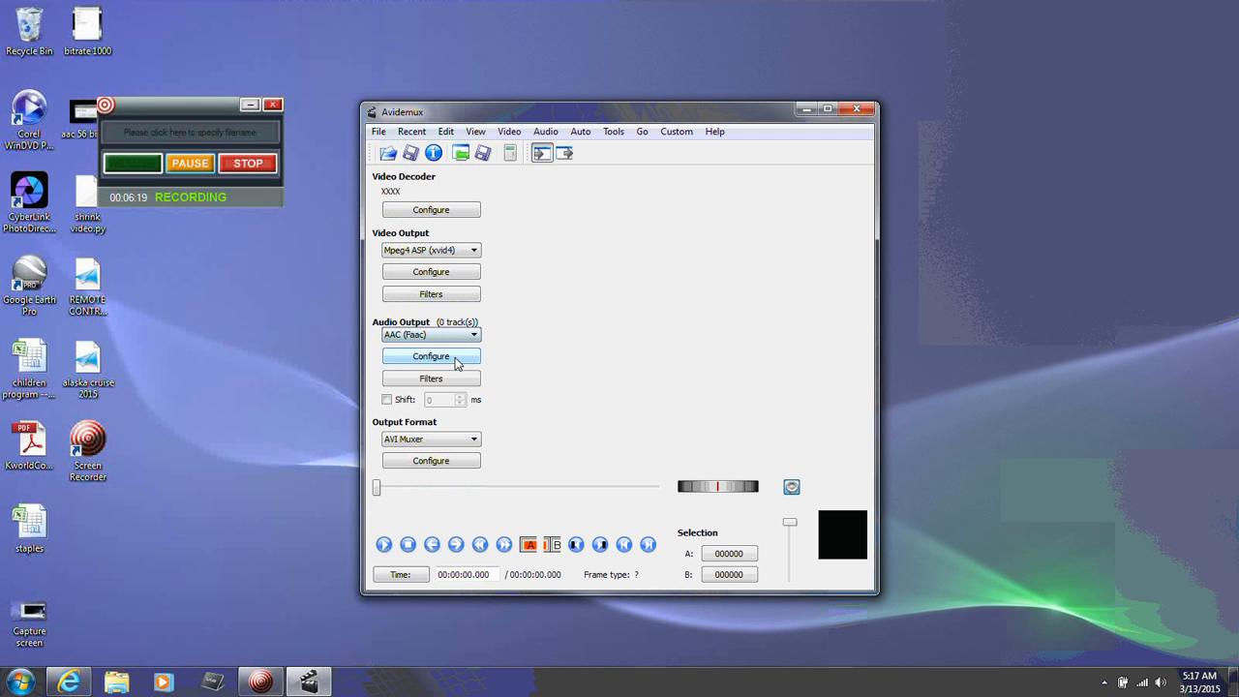
left_click(463, 335)
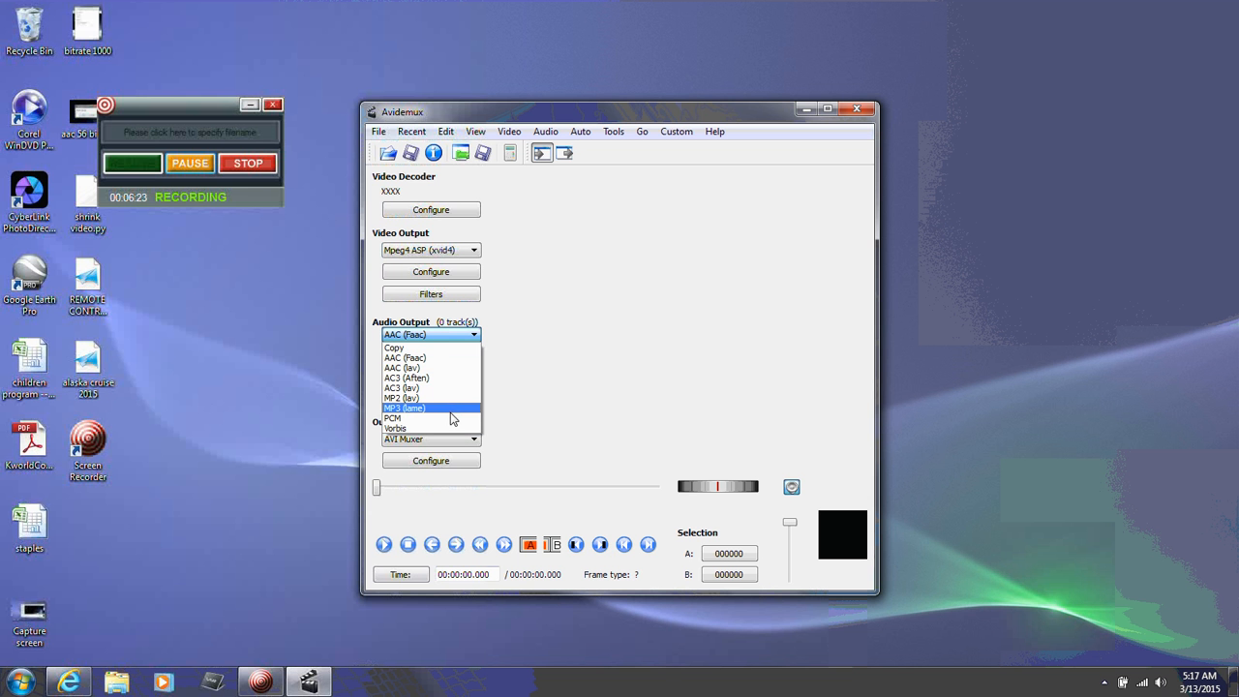
left_click(488, 354)
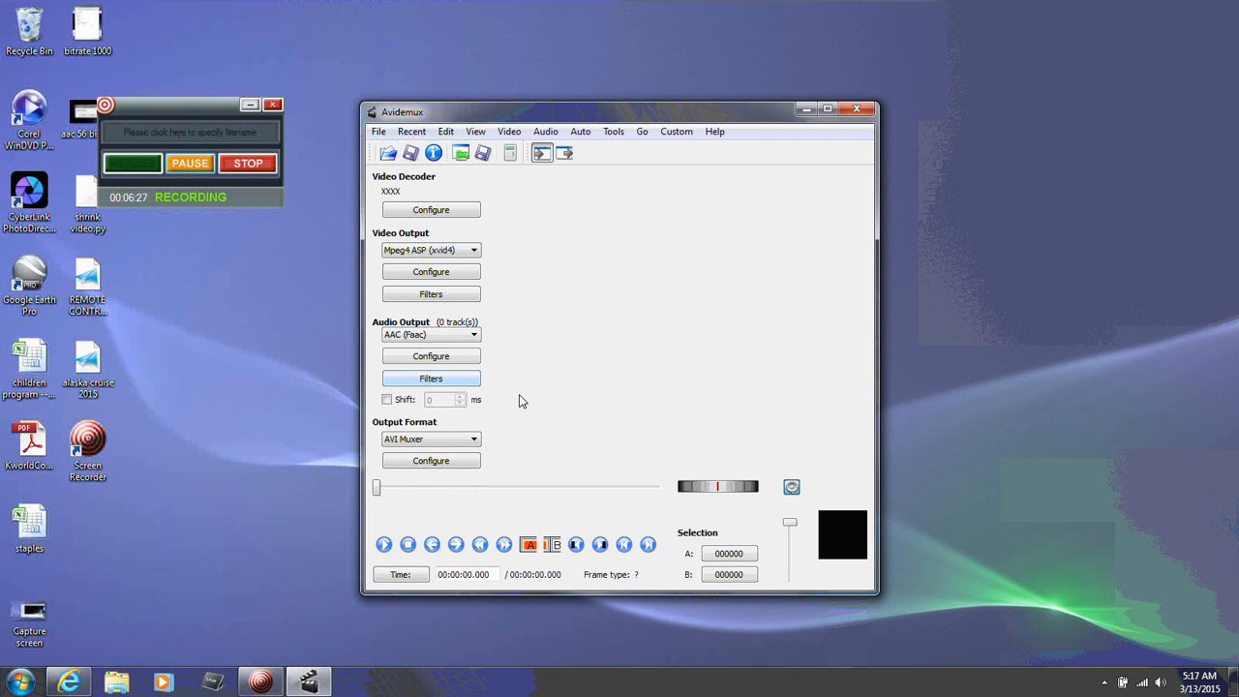
- Set the output format to MP4 Muxer and keep AAC (Faac) as the audio output codec
left_click(467, 440)
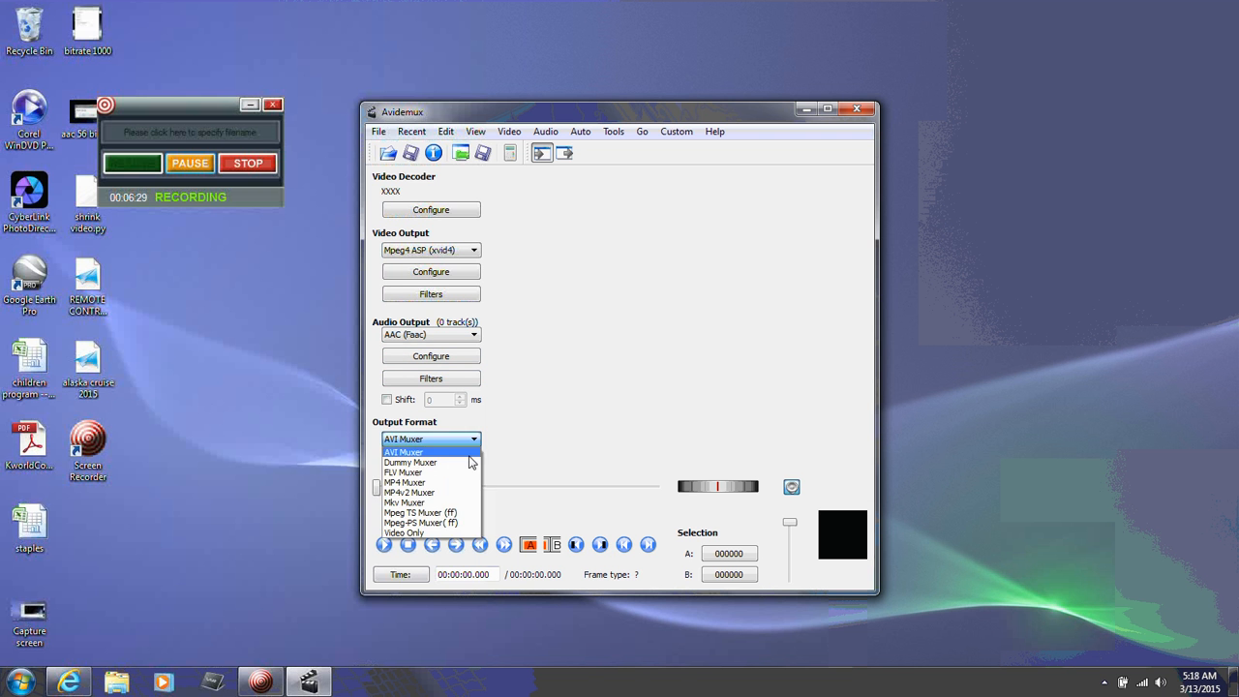
left_click(445, 482)
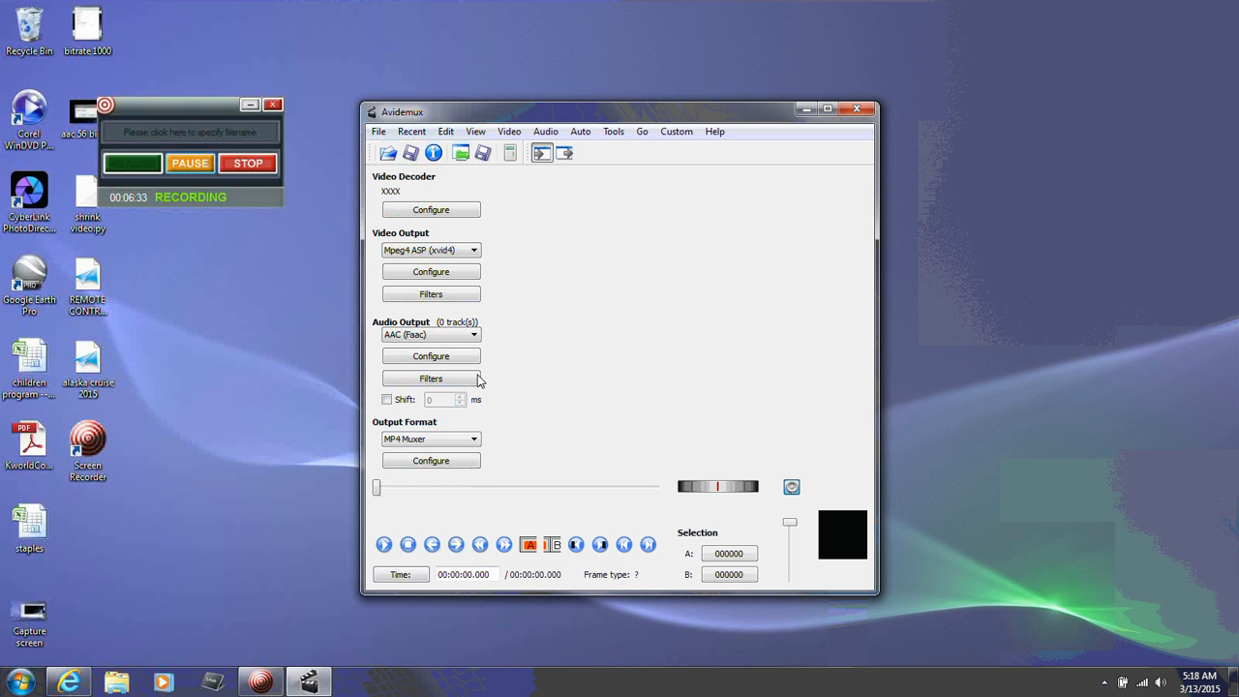
left_click(474, 336)
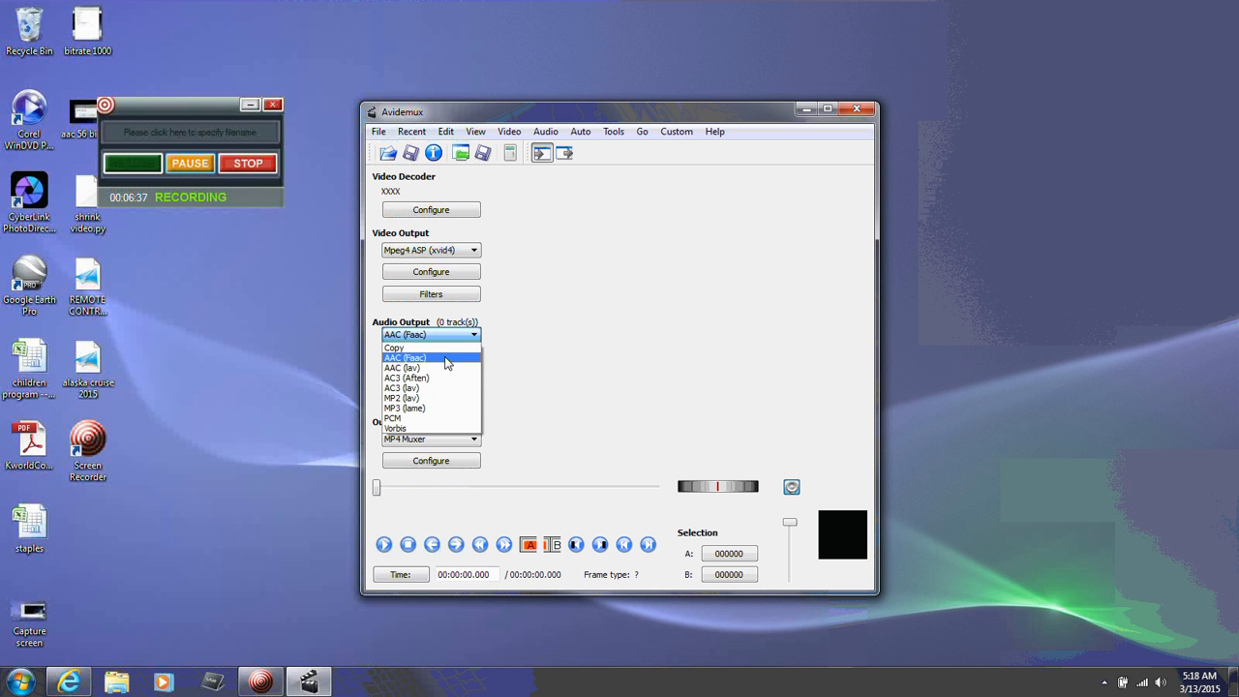
left_click(447, 360)
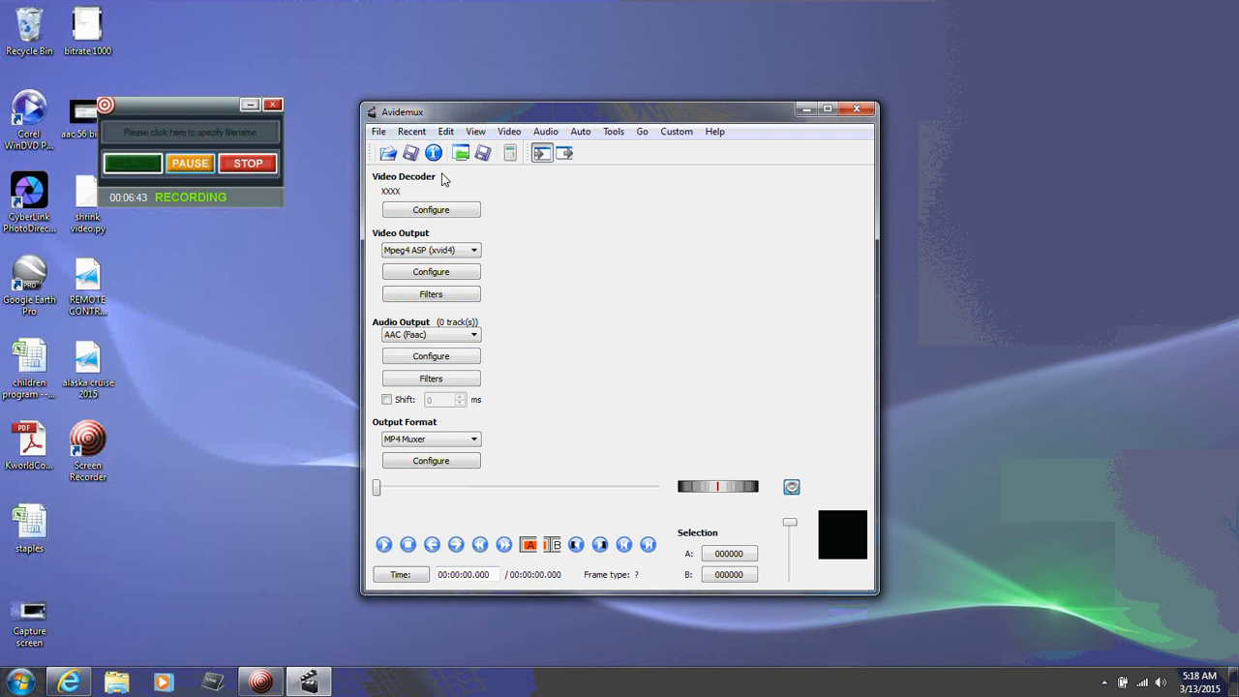
left_click(388, 154)
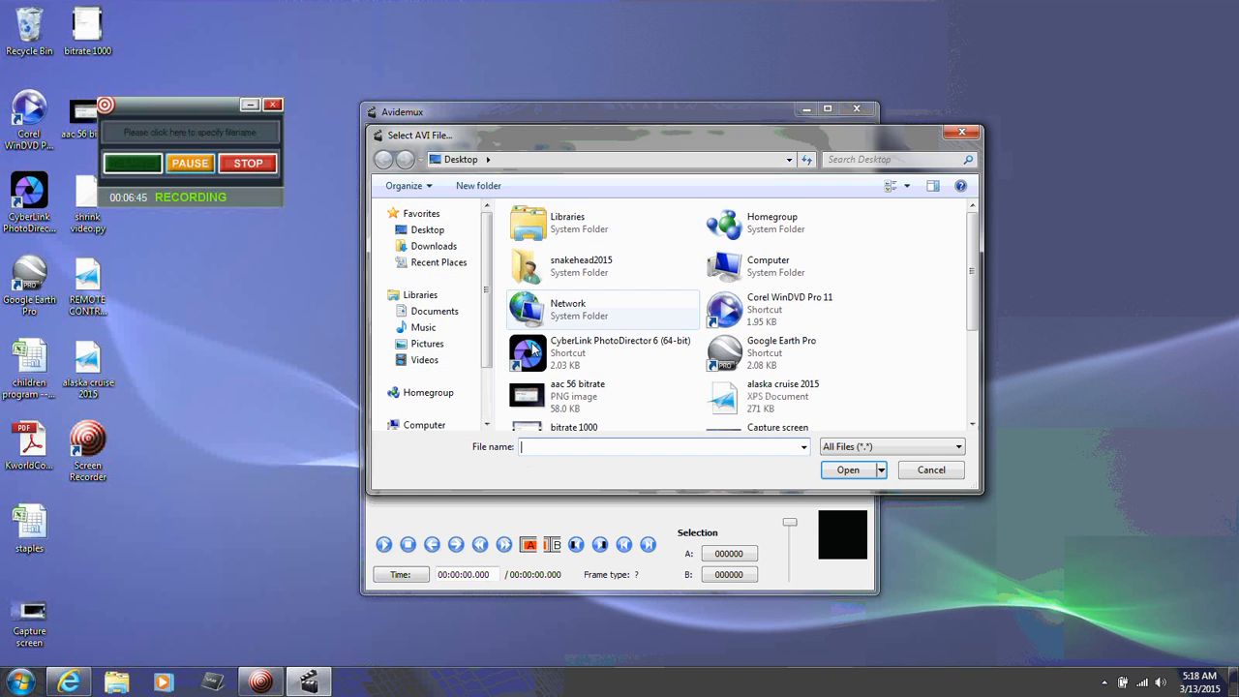
left_click(935, 472)
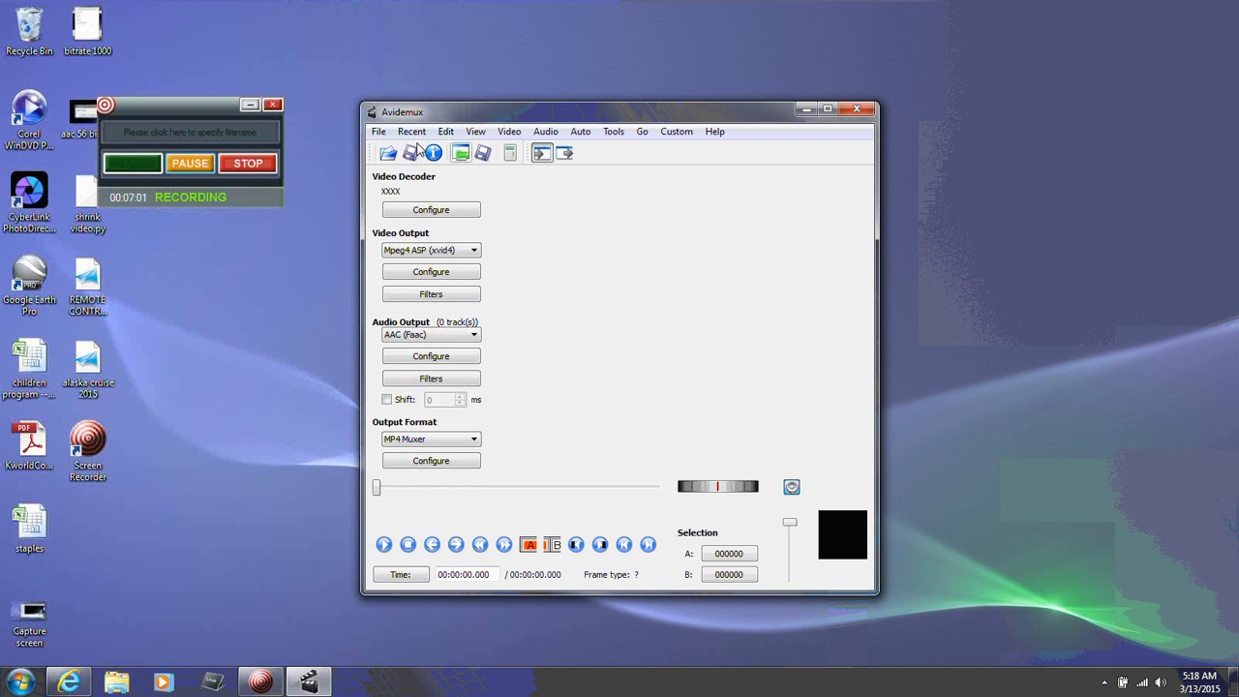
left_click(545, 132)
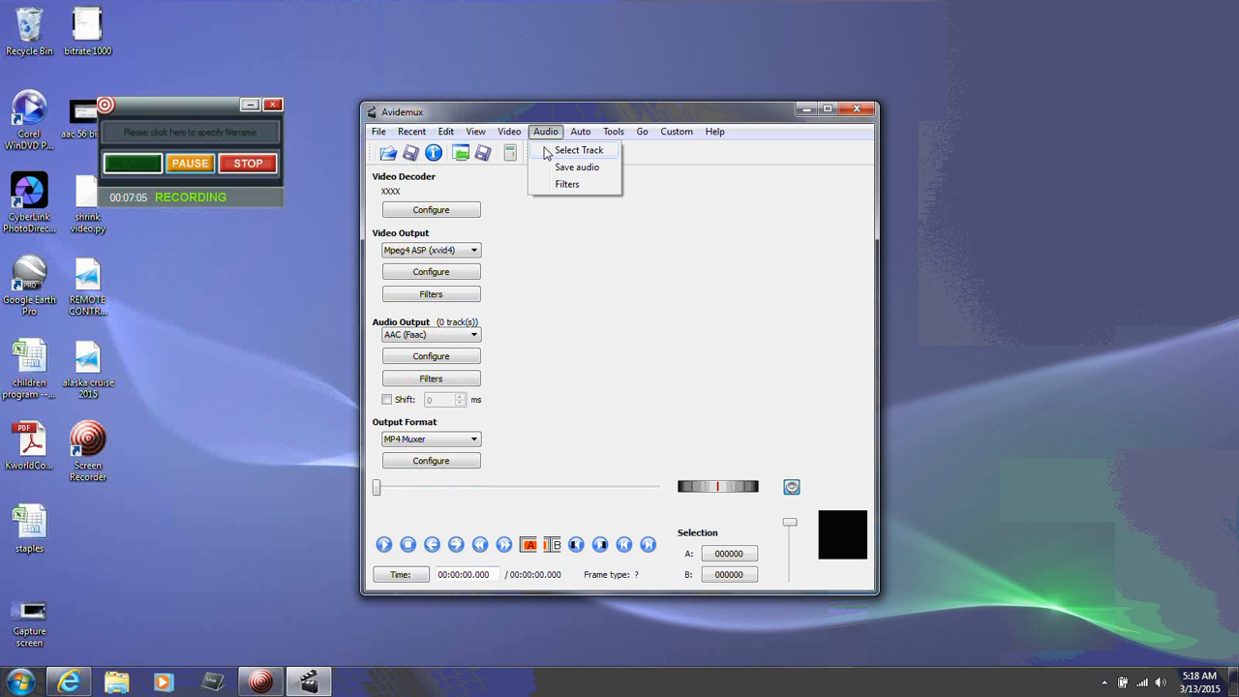
left_click(568, 187)
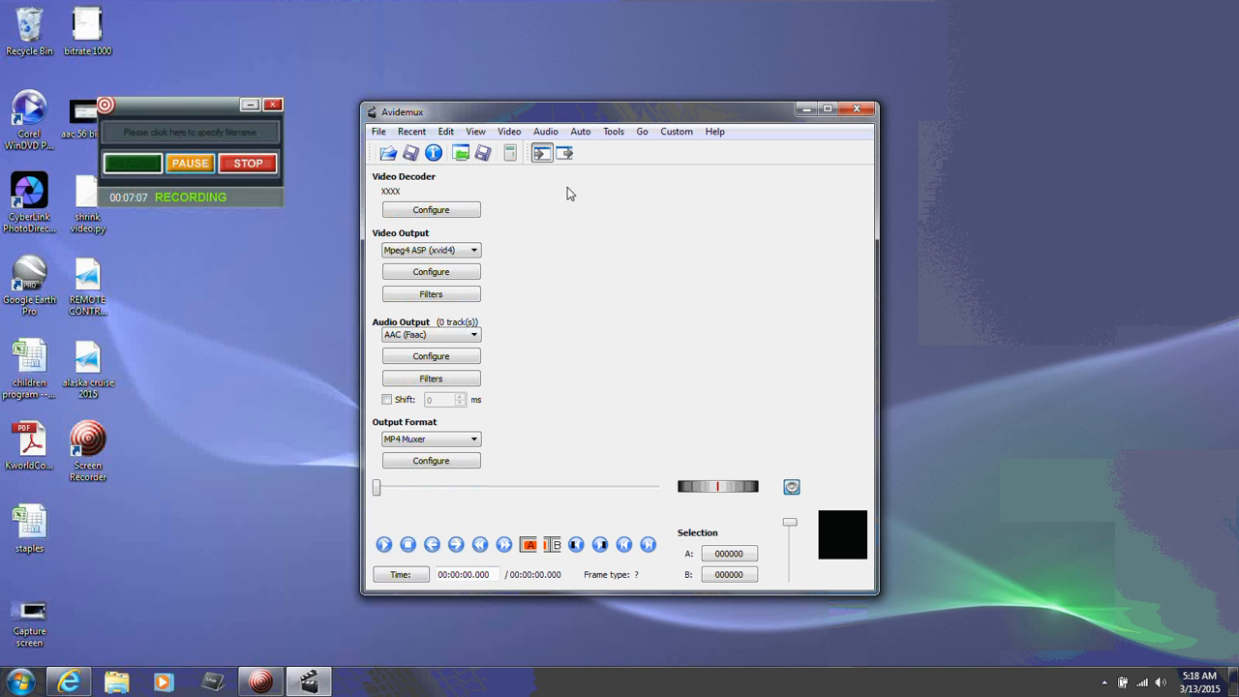
left_click(580, 133)
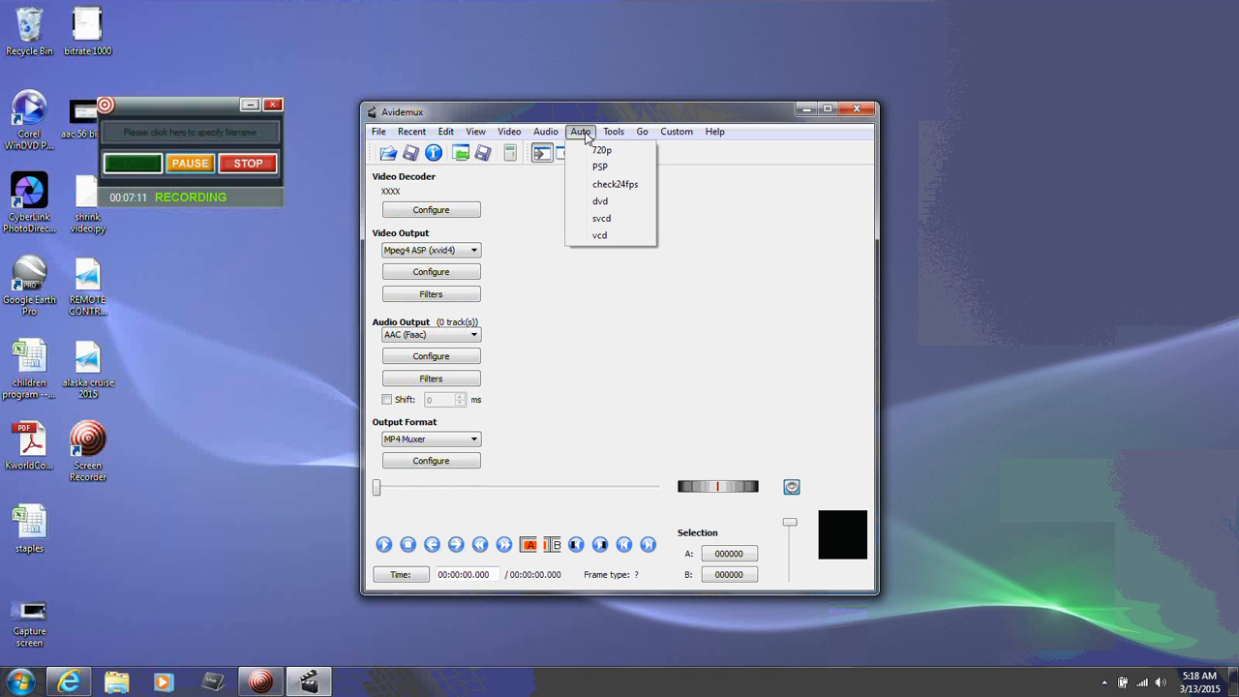
mouse_move(612, 136)
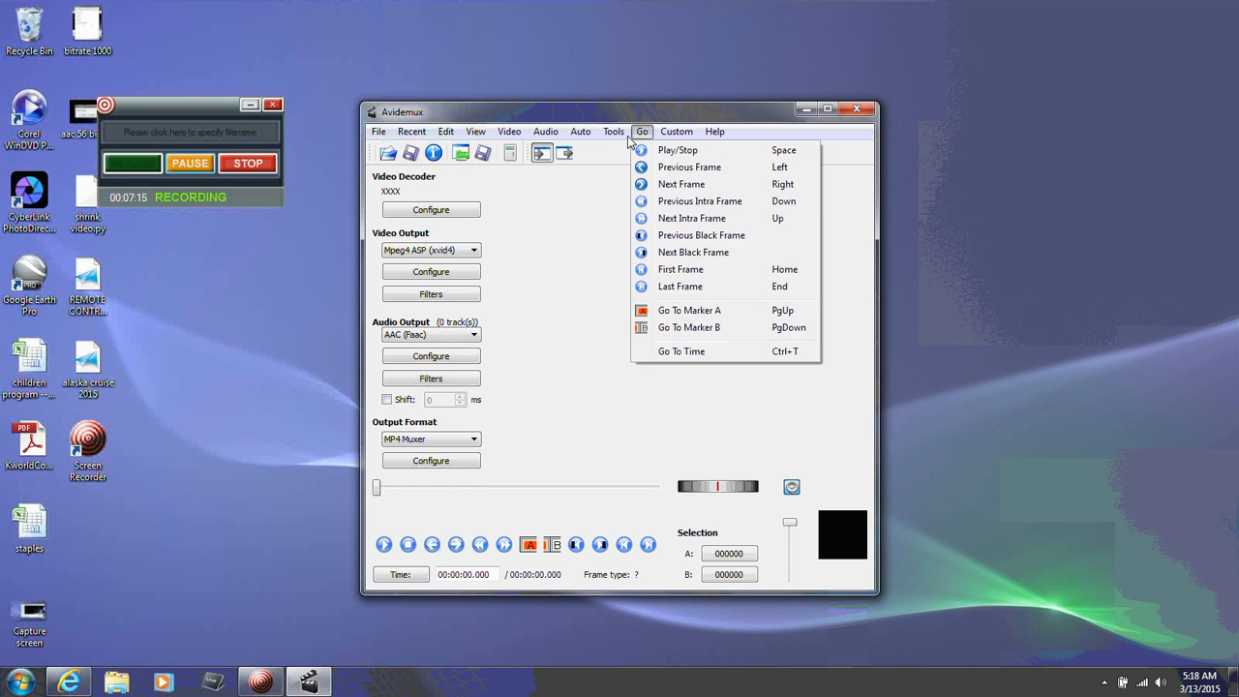
mouse_move(379, 134)
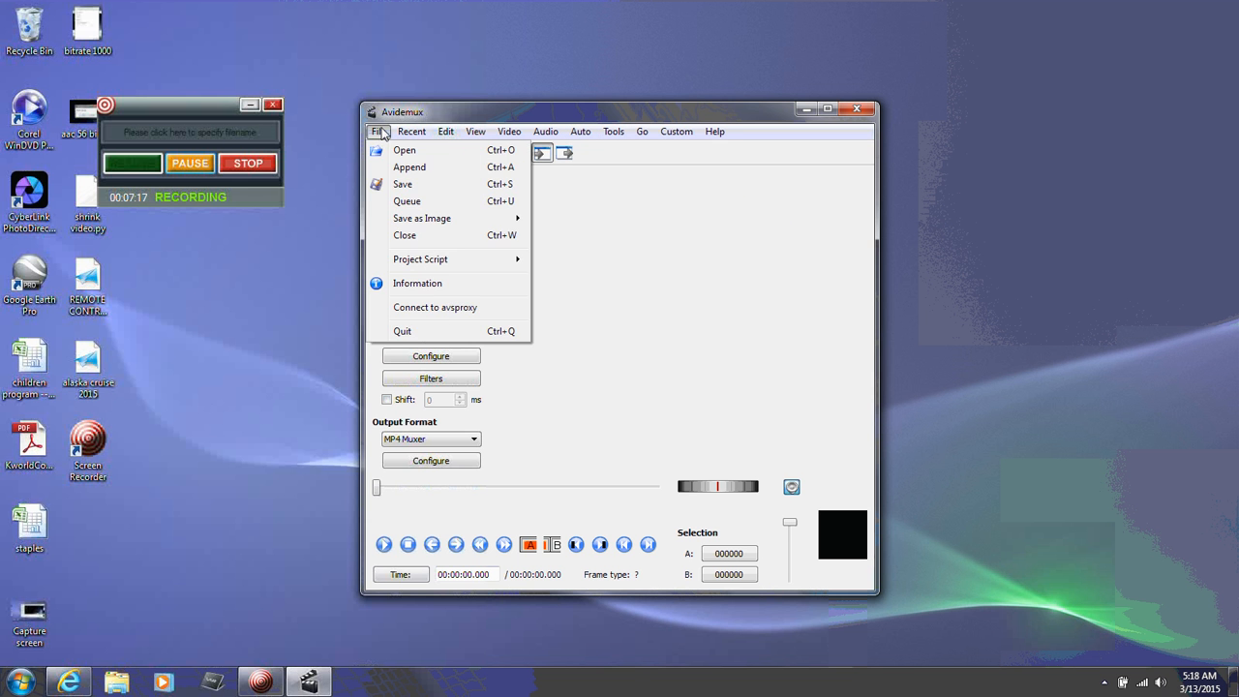
mouse_move(475, 134)
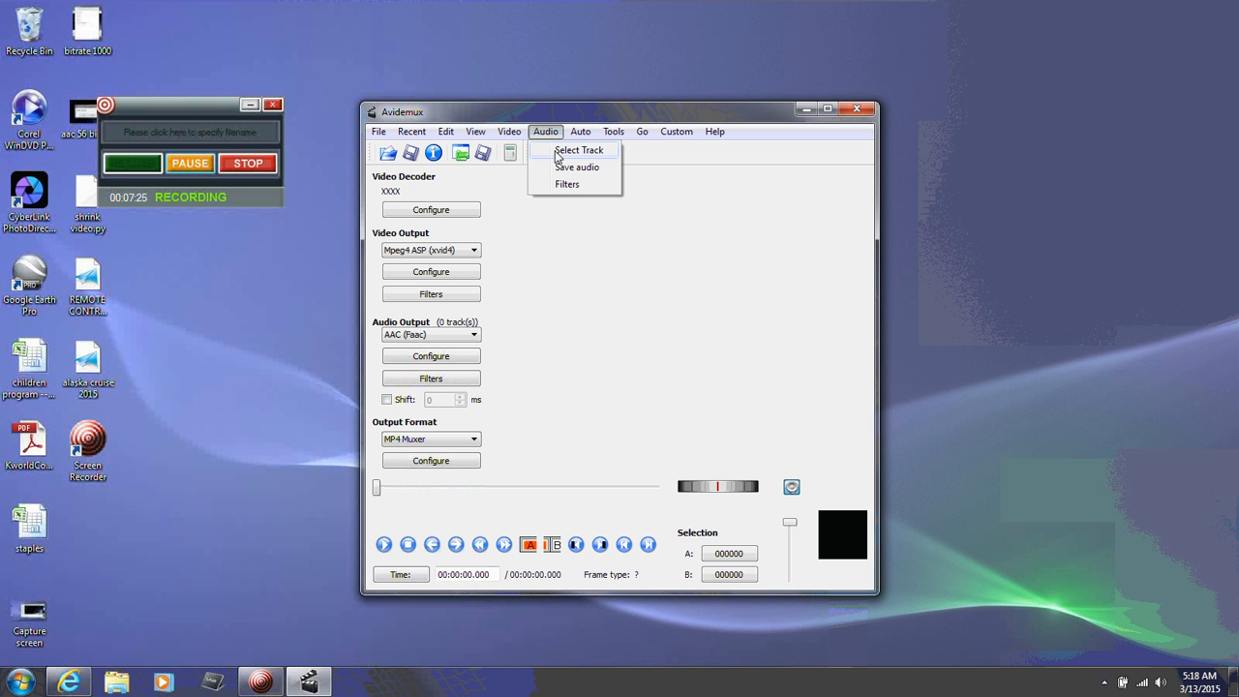
left_click(567, 151)
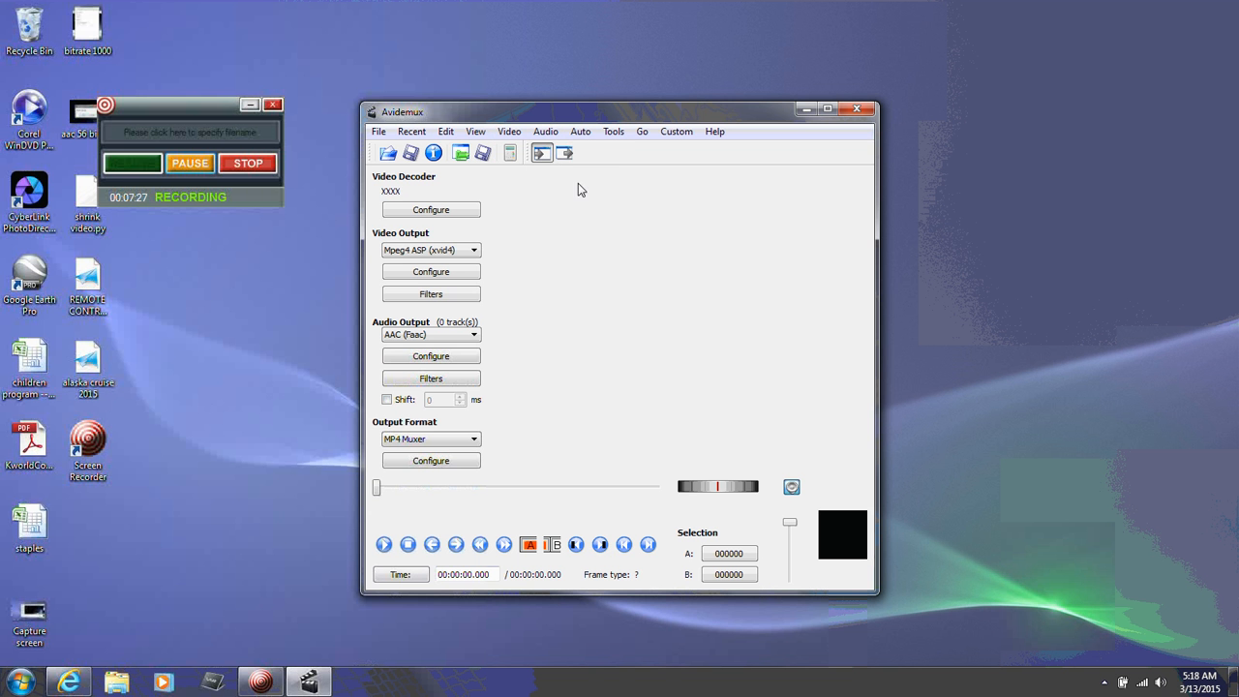
left_click(546, 128)
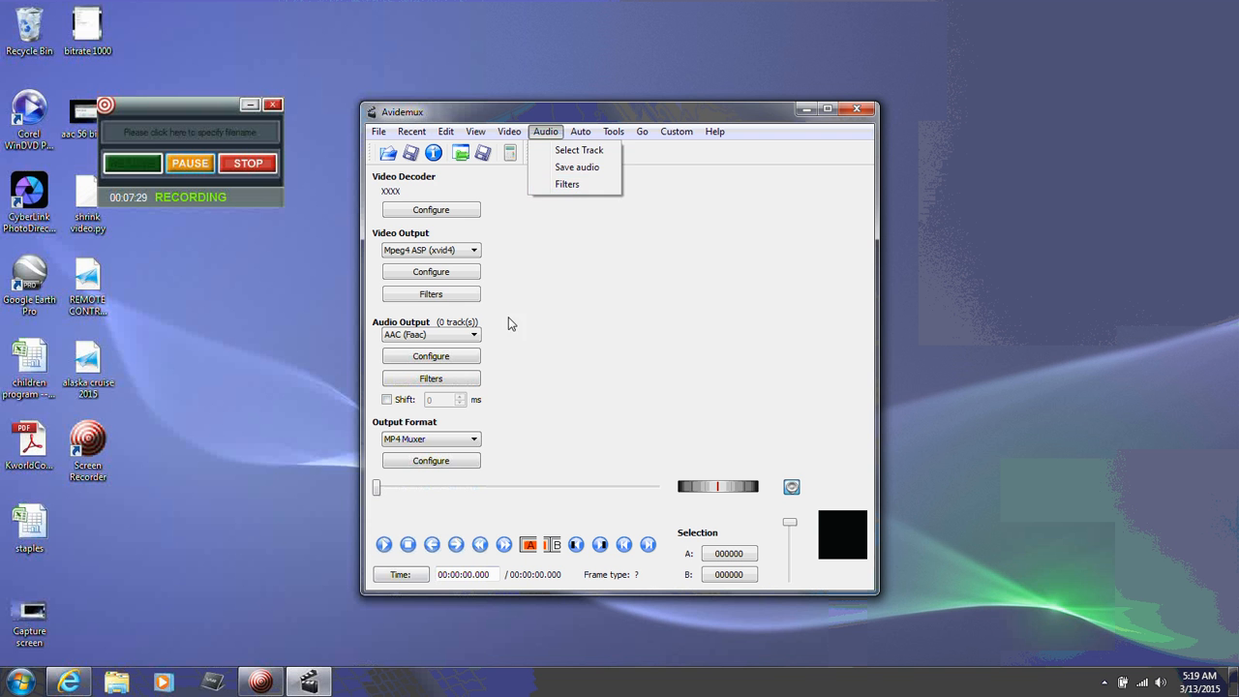
left_click(550, 267)
- Start opening a video file and browse My Videos in the Videos library to the 2.28.15 folder
left_click(387, 153)
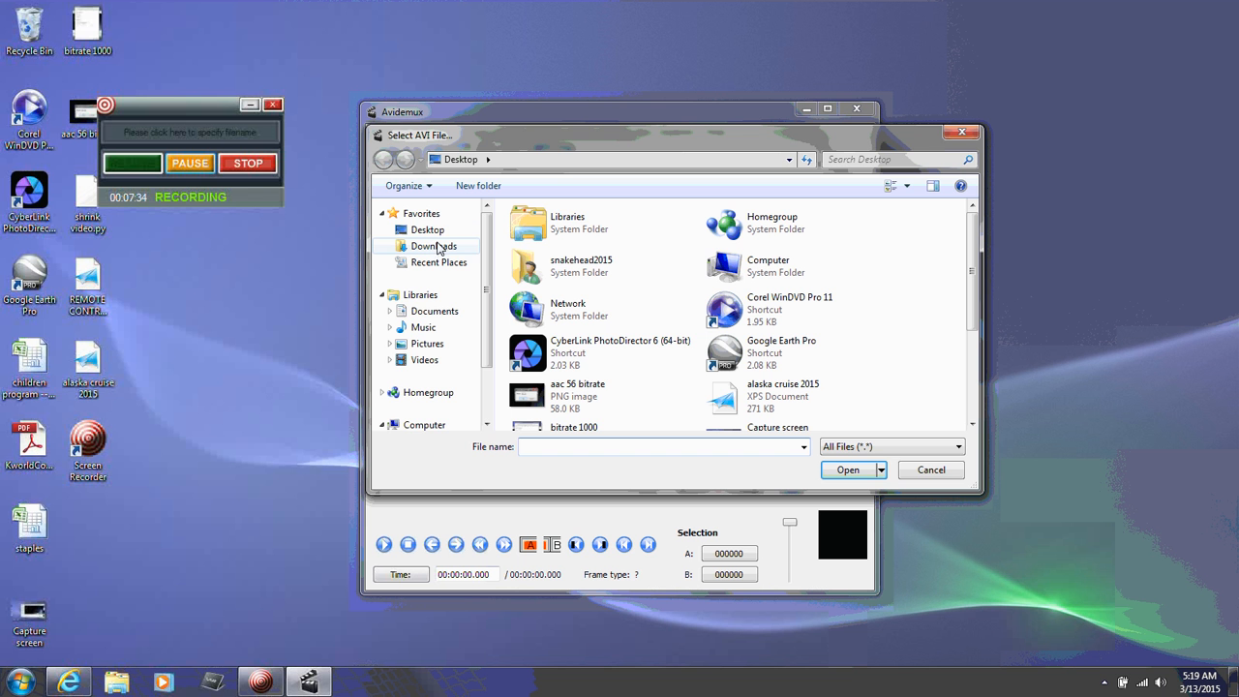
left_click(390, 360)
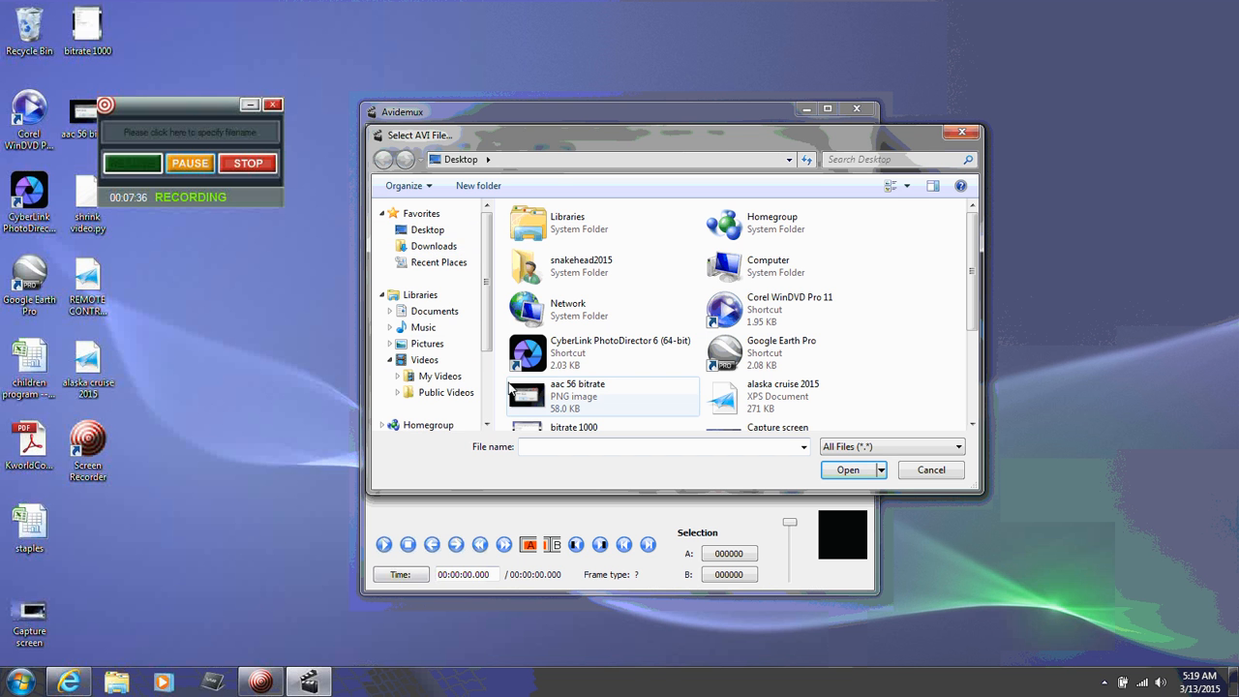
left_click(440, 377)
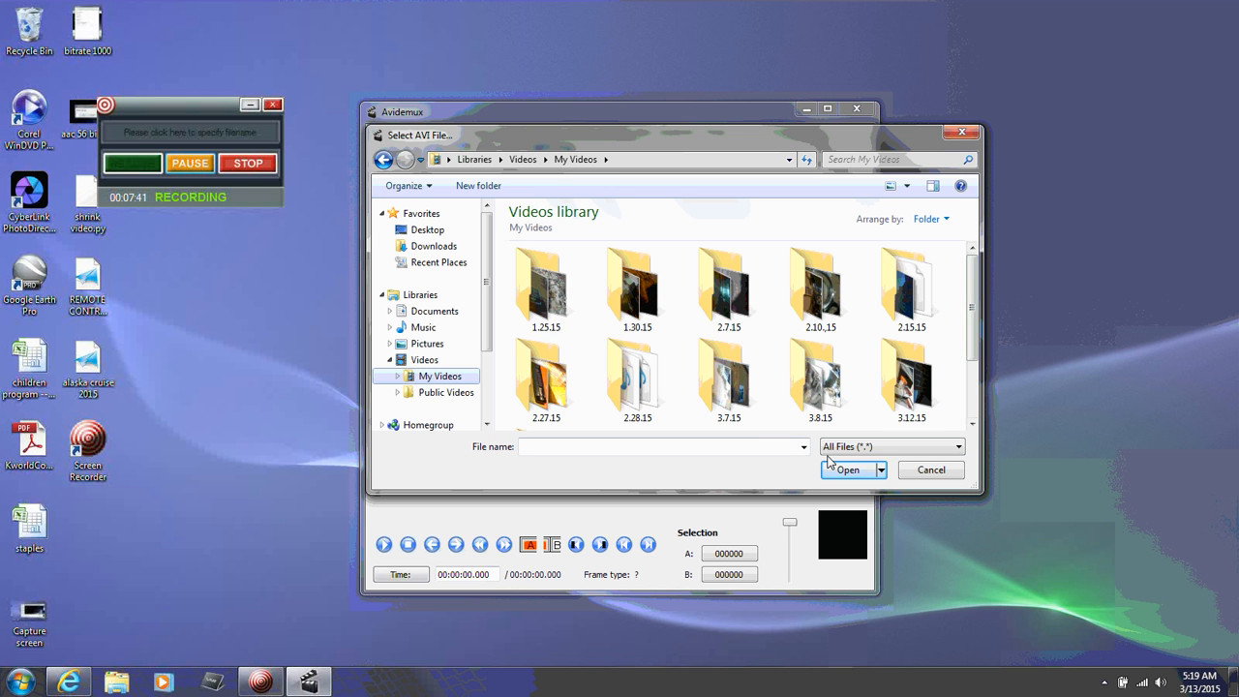
double_click(724, 392)
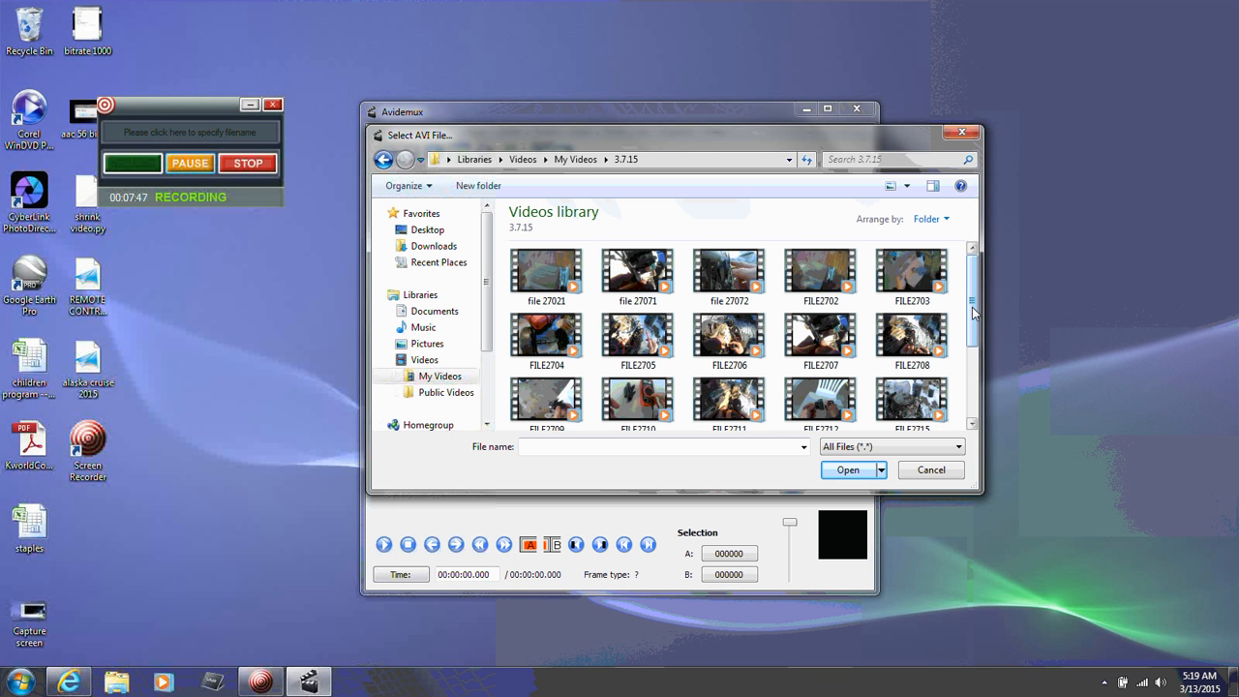
left_click(384, 159)
double_click(631, 392)
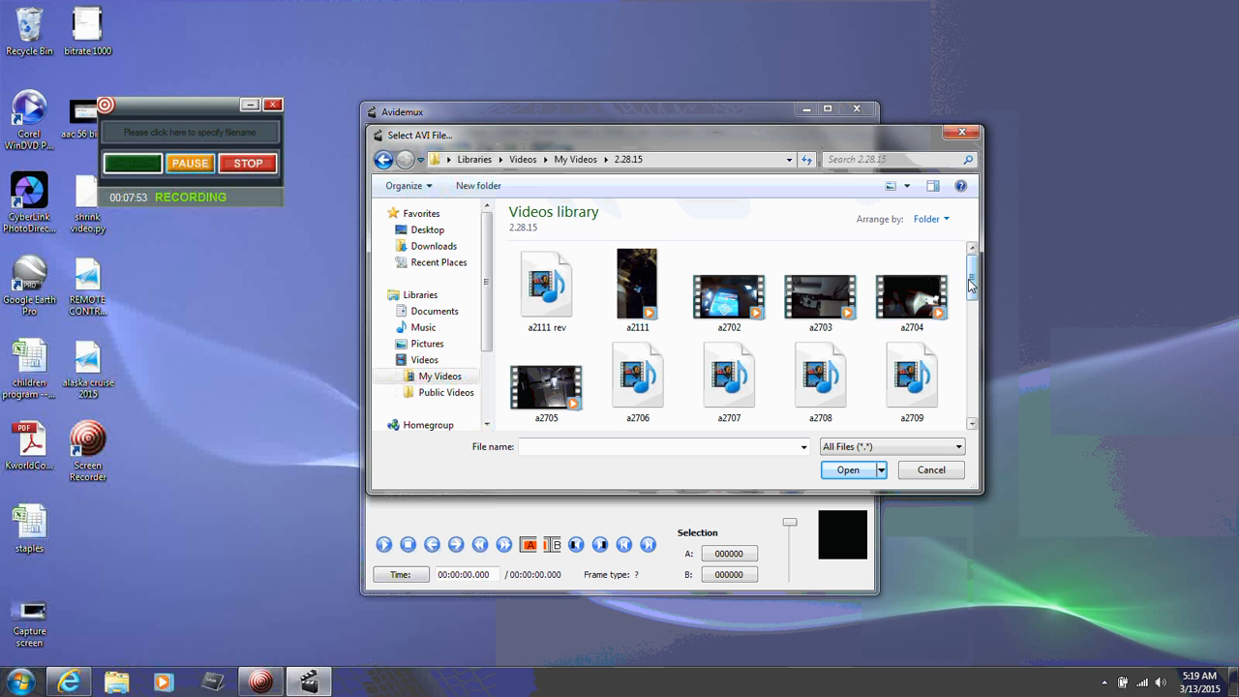
left_click_drag(971, 281, 973, 304)
- Examine the frame size, data rate and audio details in the properties of the video file a2708
left_click(820, 290)
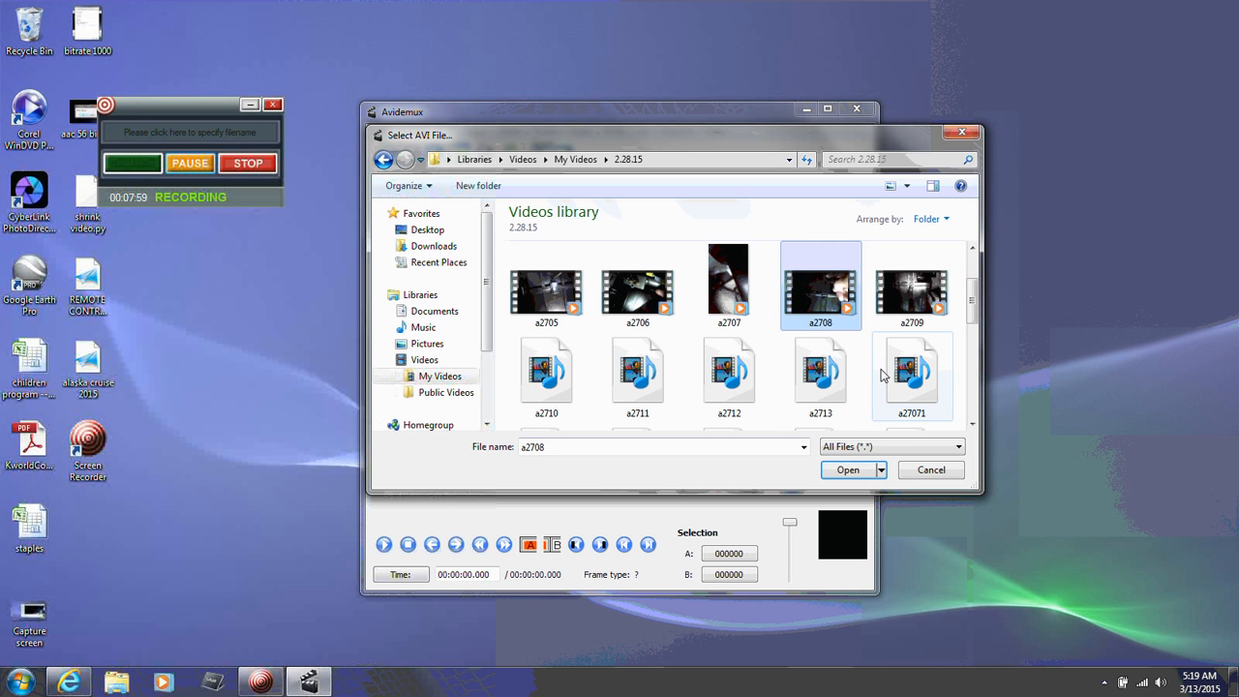
right_click(834, 306)
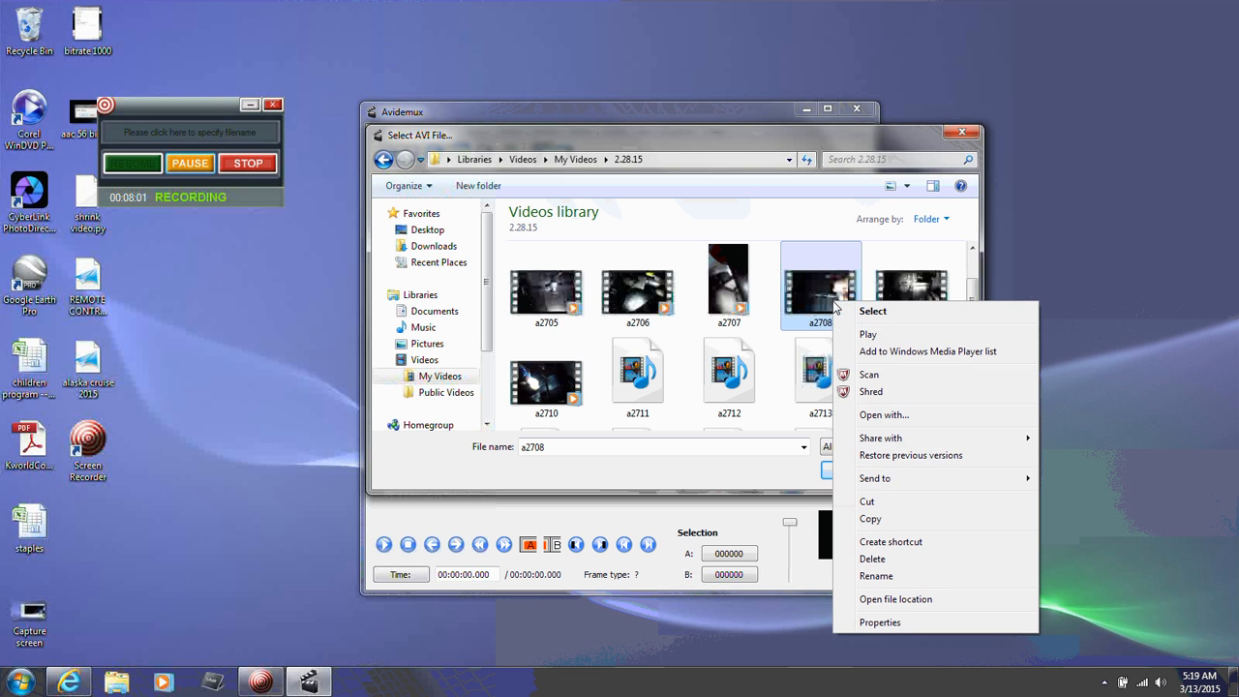
left_click(880, 622)
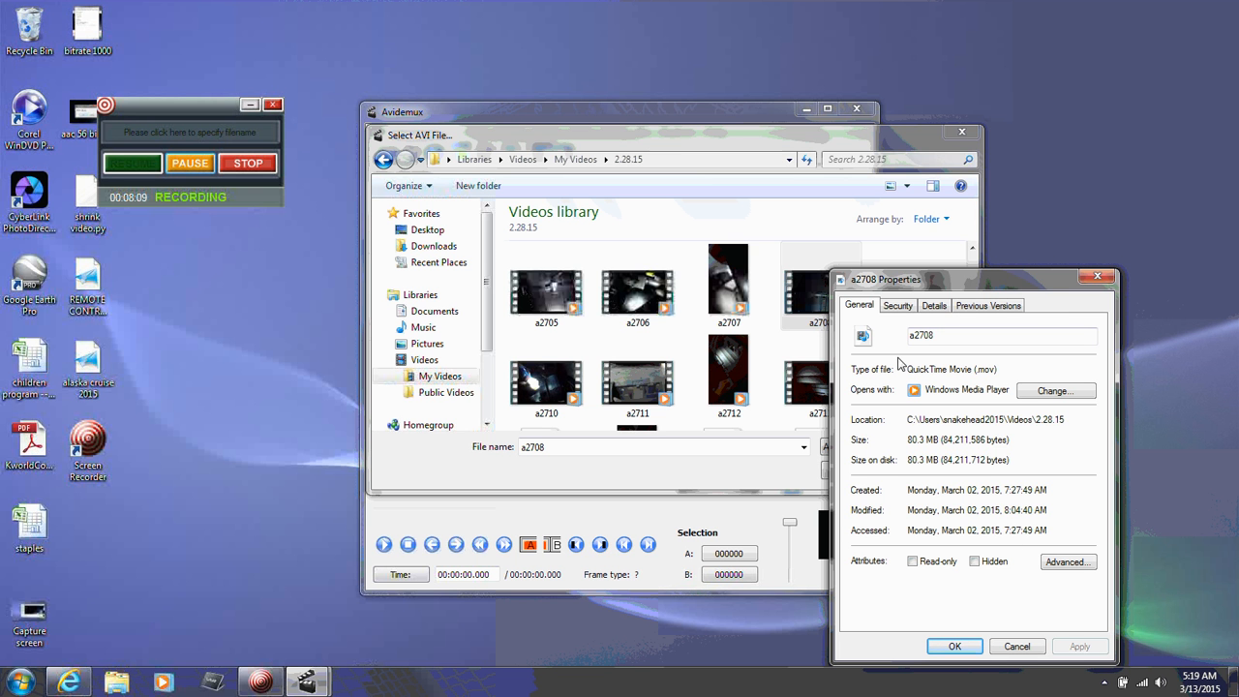
left_click(934, 306)
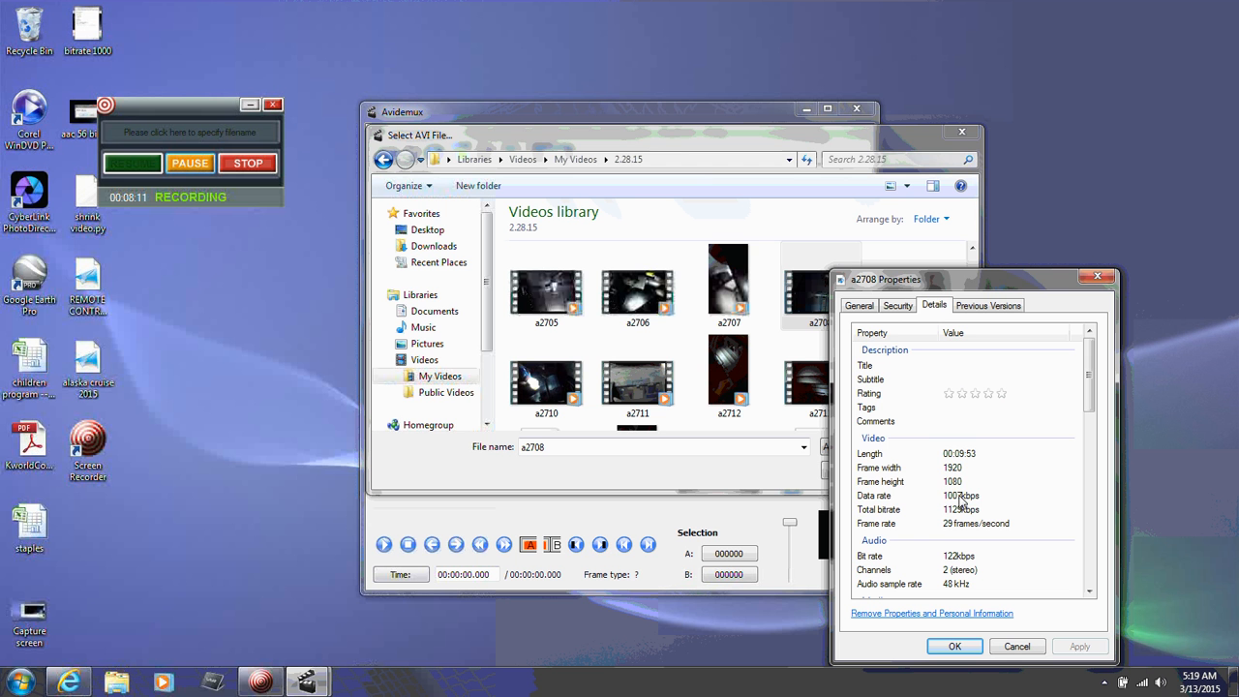
left_click(864, 483)
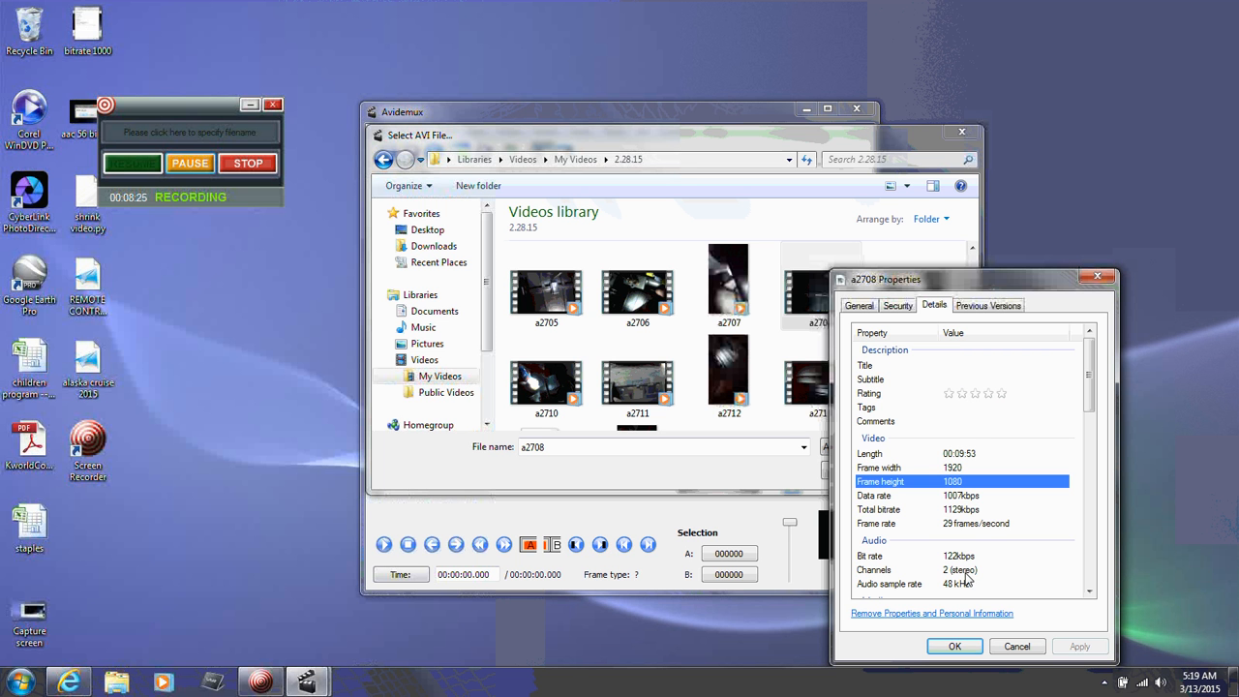
left_click(1012, 645)
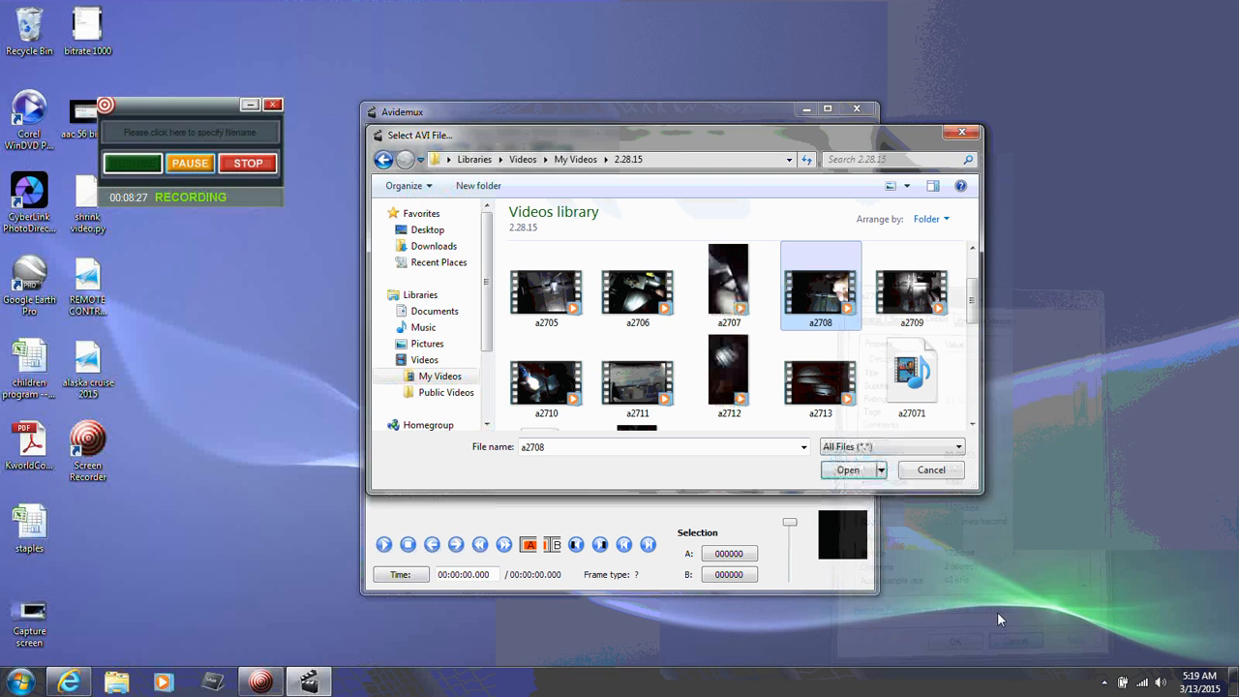
- Open the video a2708 and review its Xvid4 encoder configuration without changing it
left_click(841, 468)
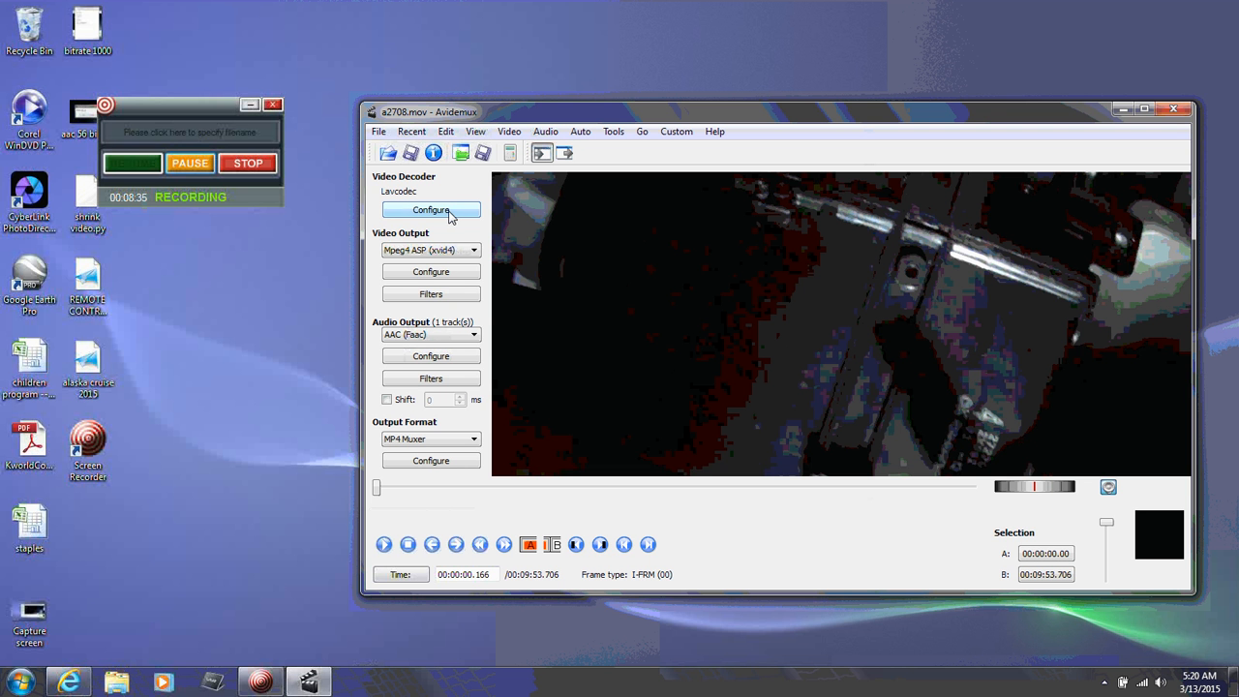
left_click(458, 281)
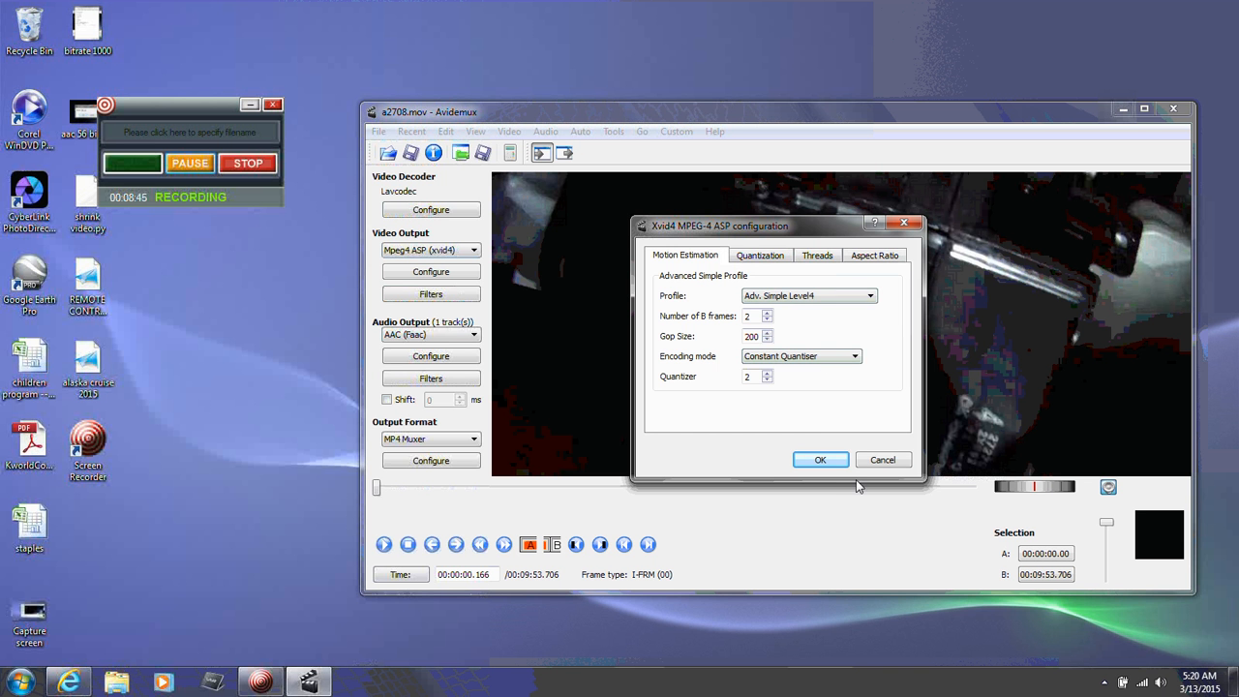
left_click(879, 460)
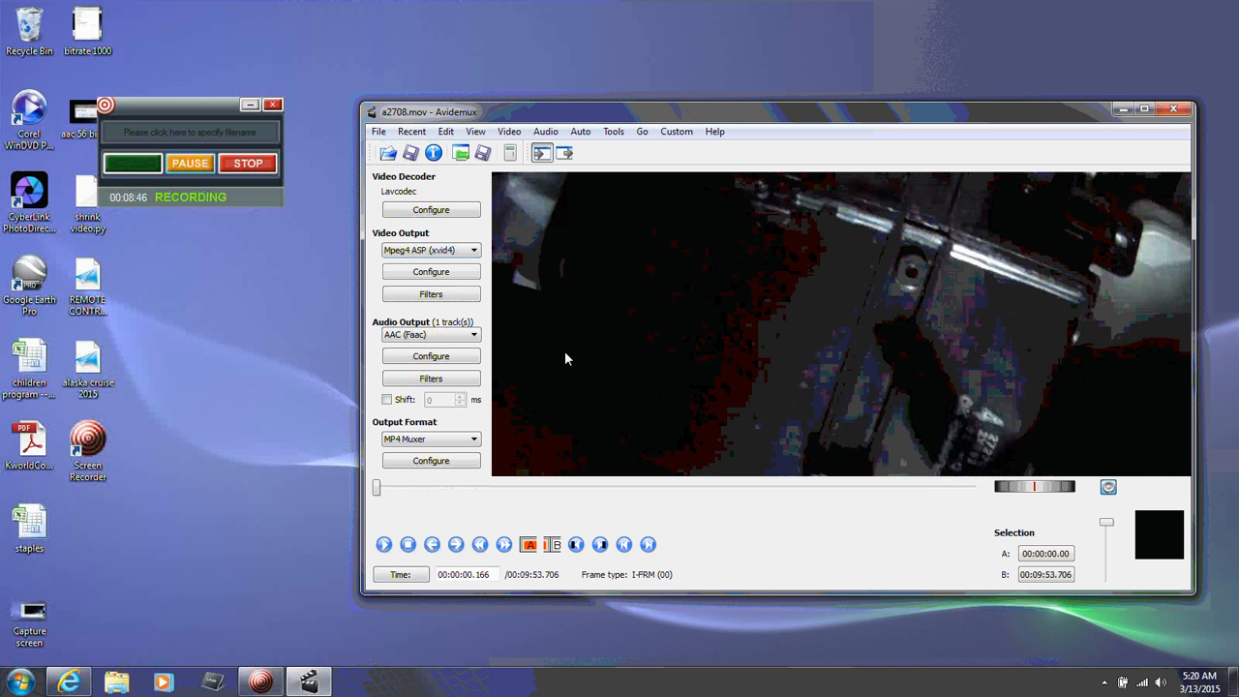
- Add the Rotate filter to the video with an angle of 90 degrees
left_click(441, 298)
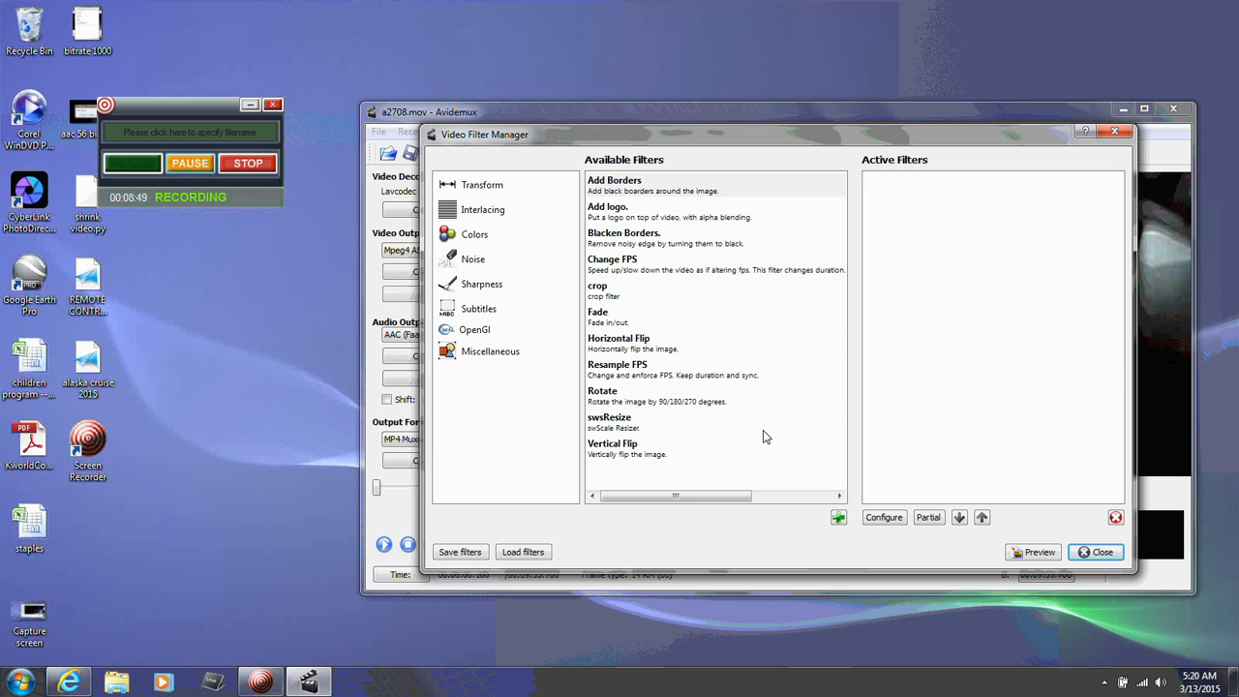
left_click(614, 407)
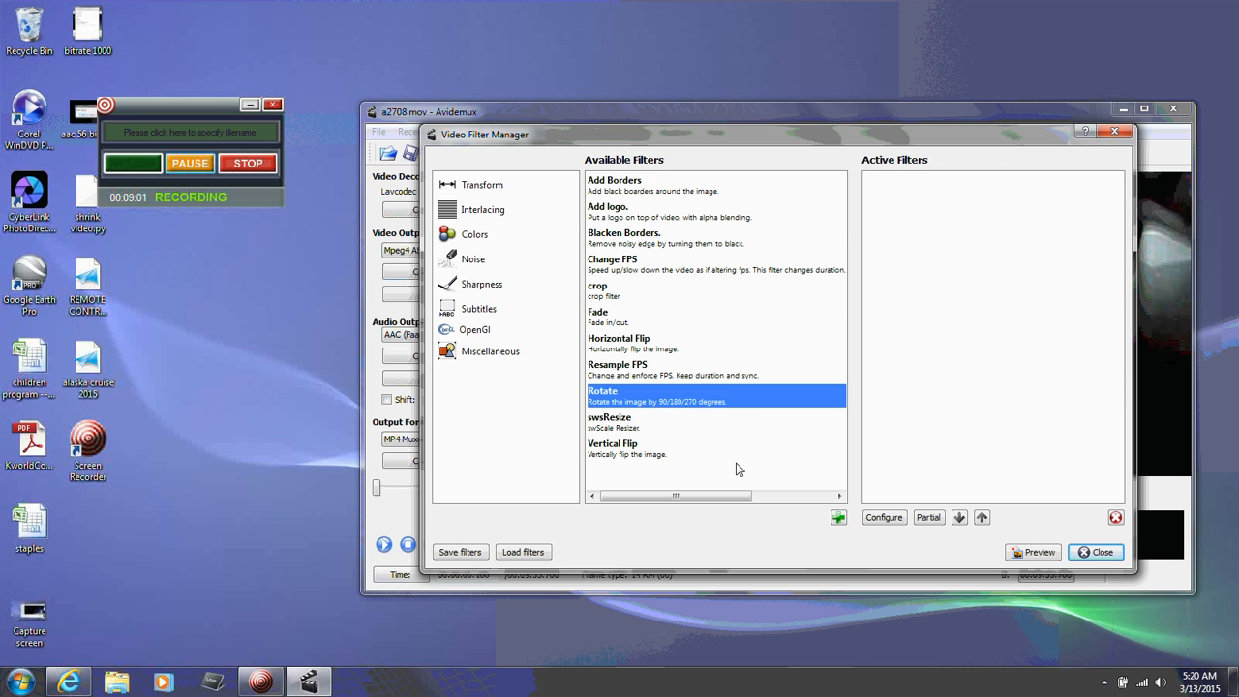
left_click(839, 520)
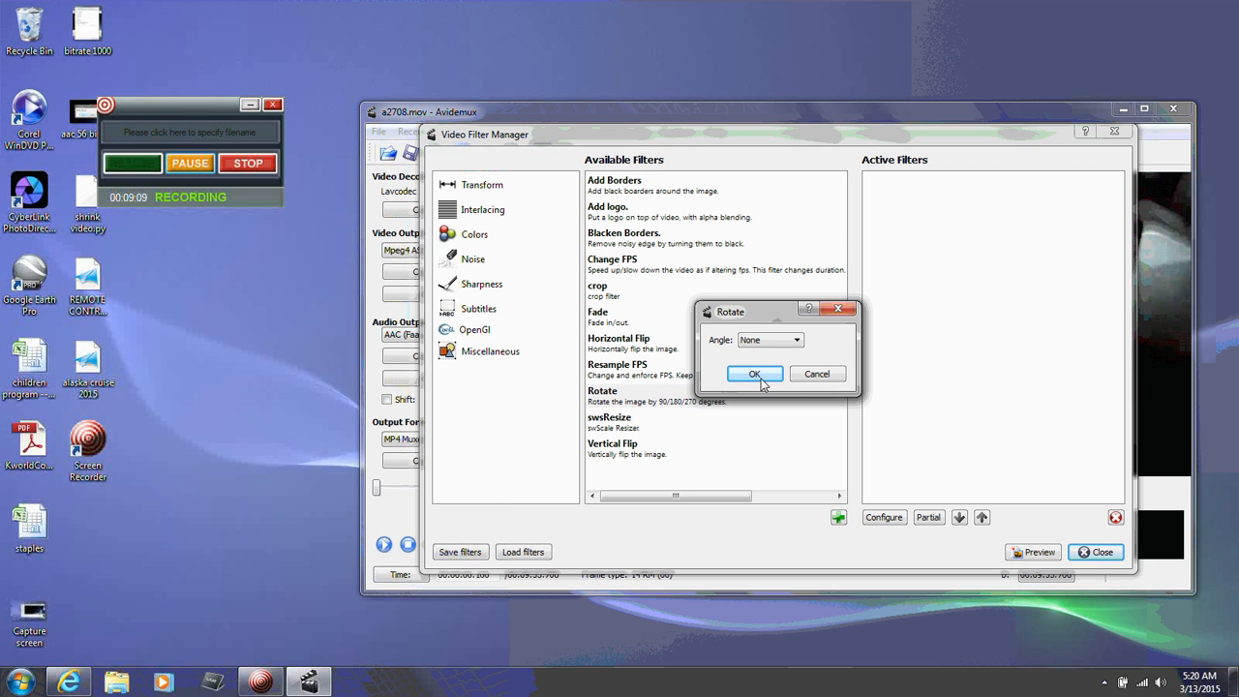
left_click(796, 340)
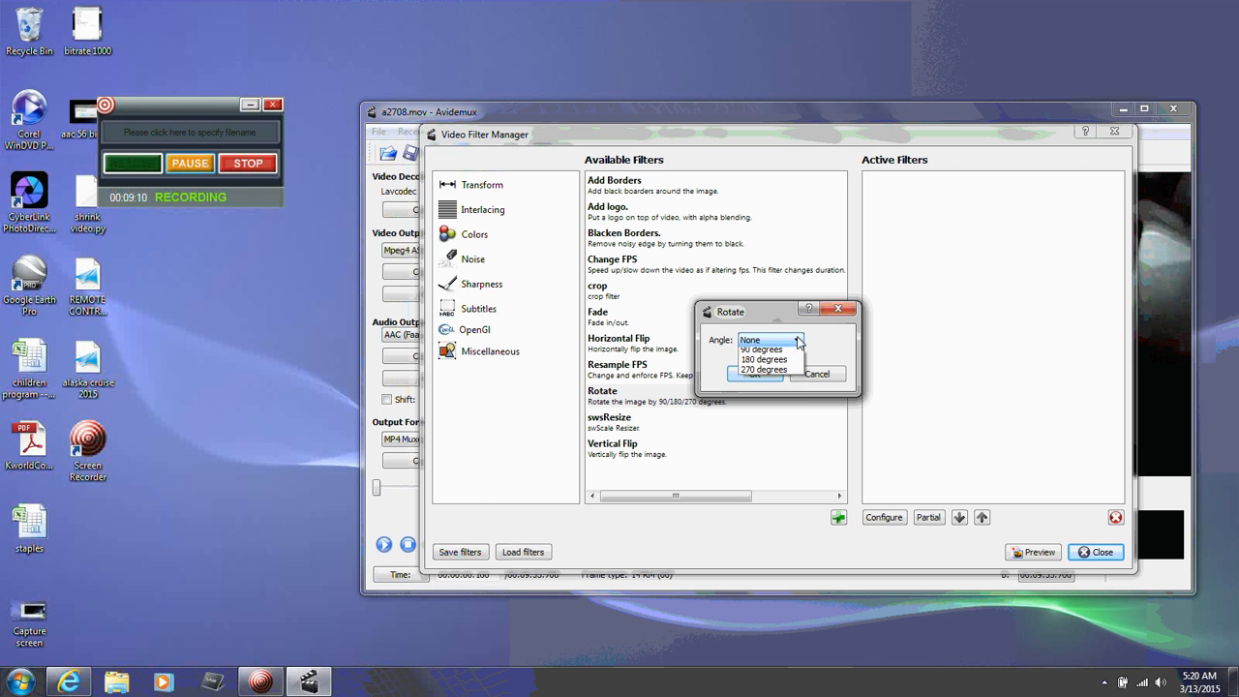
left_click(761, 349)
left_click(755, 375)
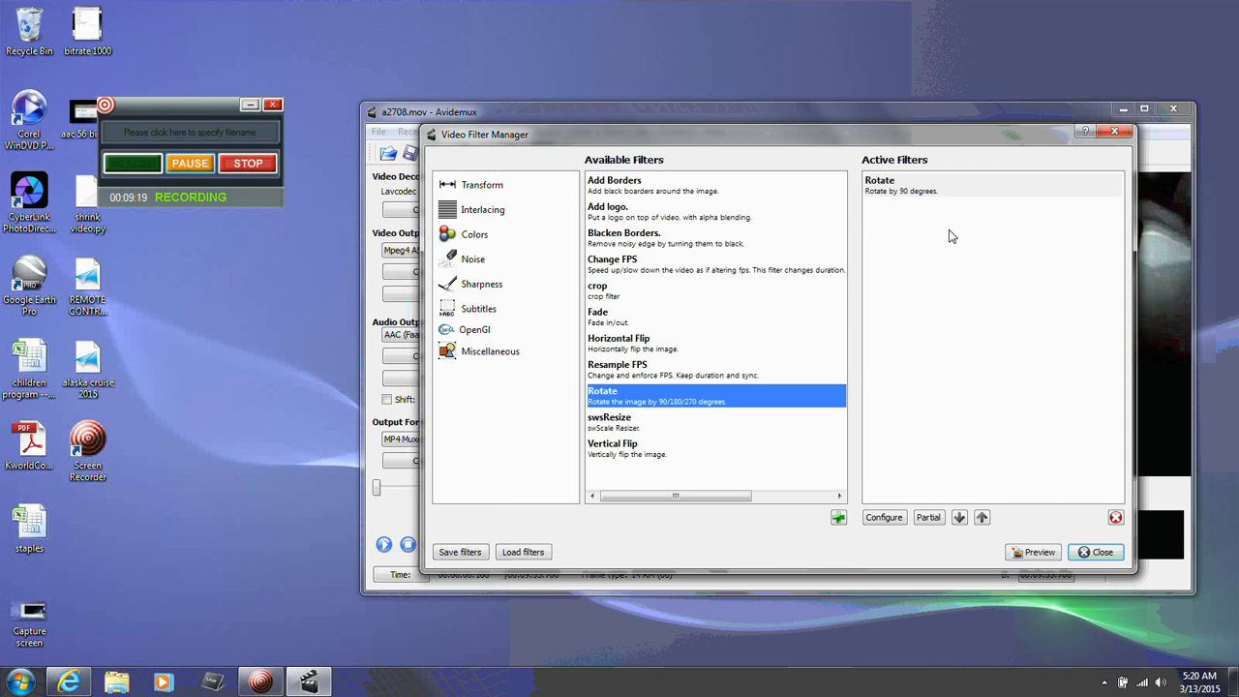
- Remove the Rotate filter from the active video filters and close the filter manager
left_click(912, 193)
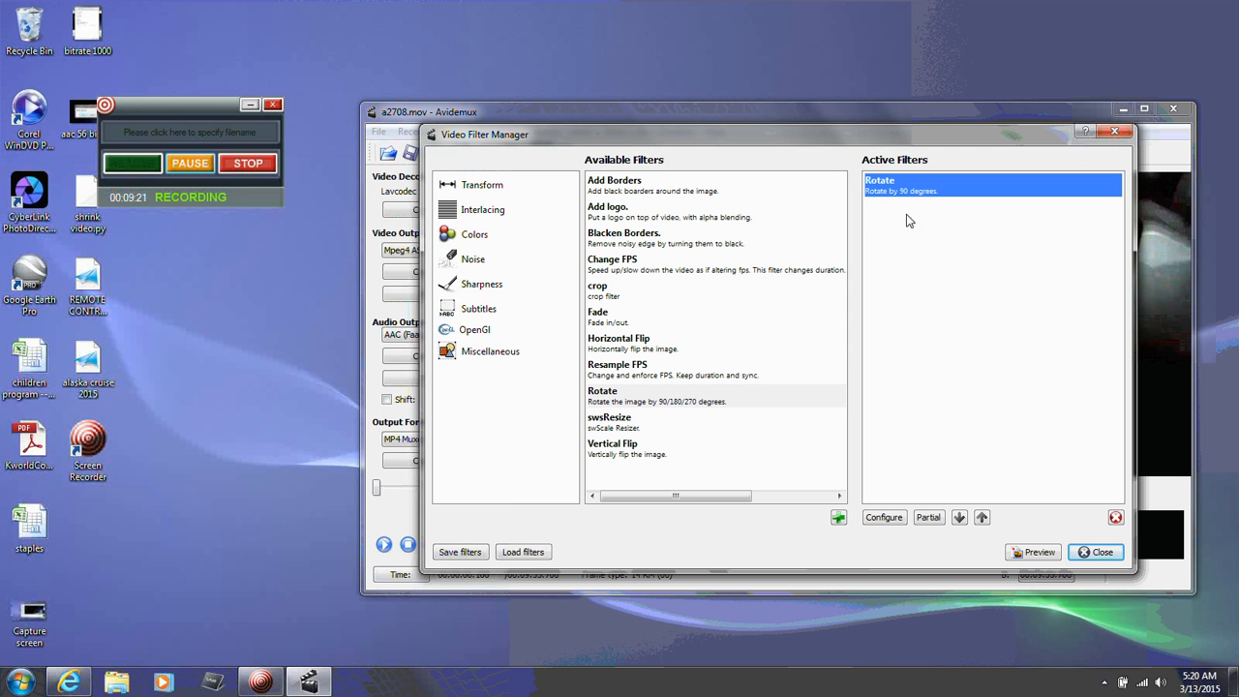
left_click(1116, 519)
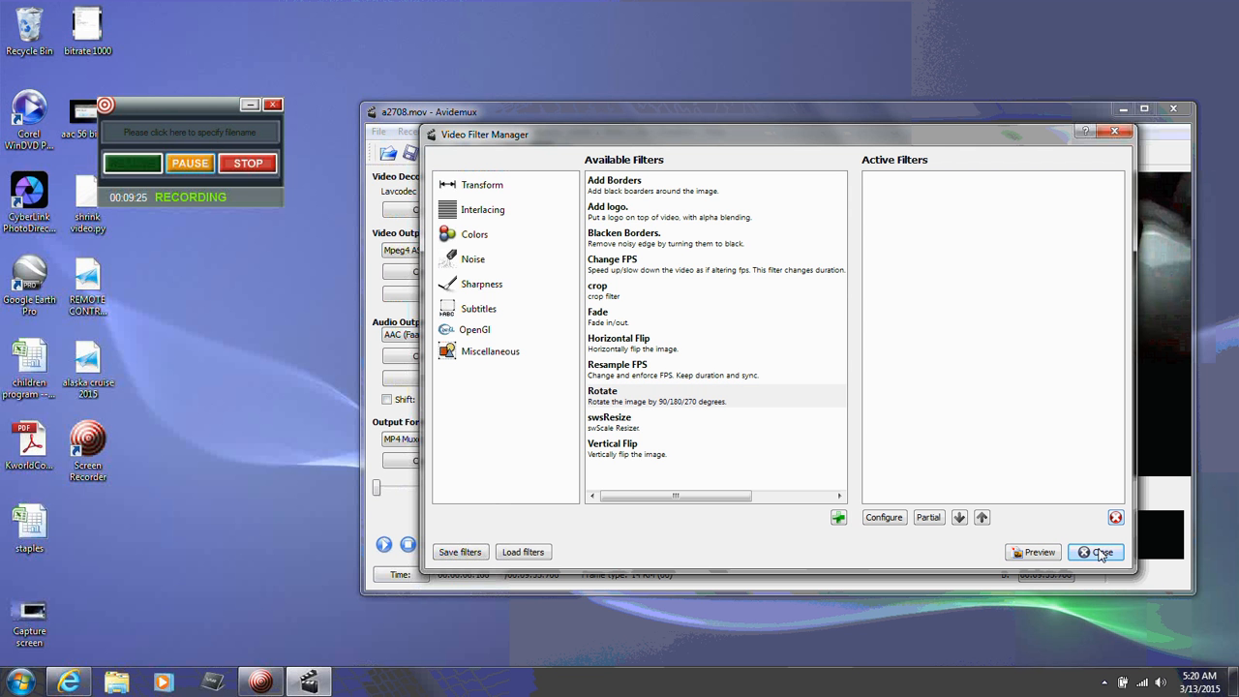
left_click(1098, 551)
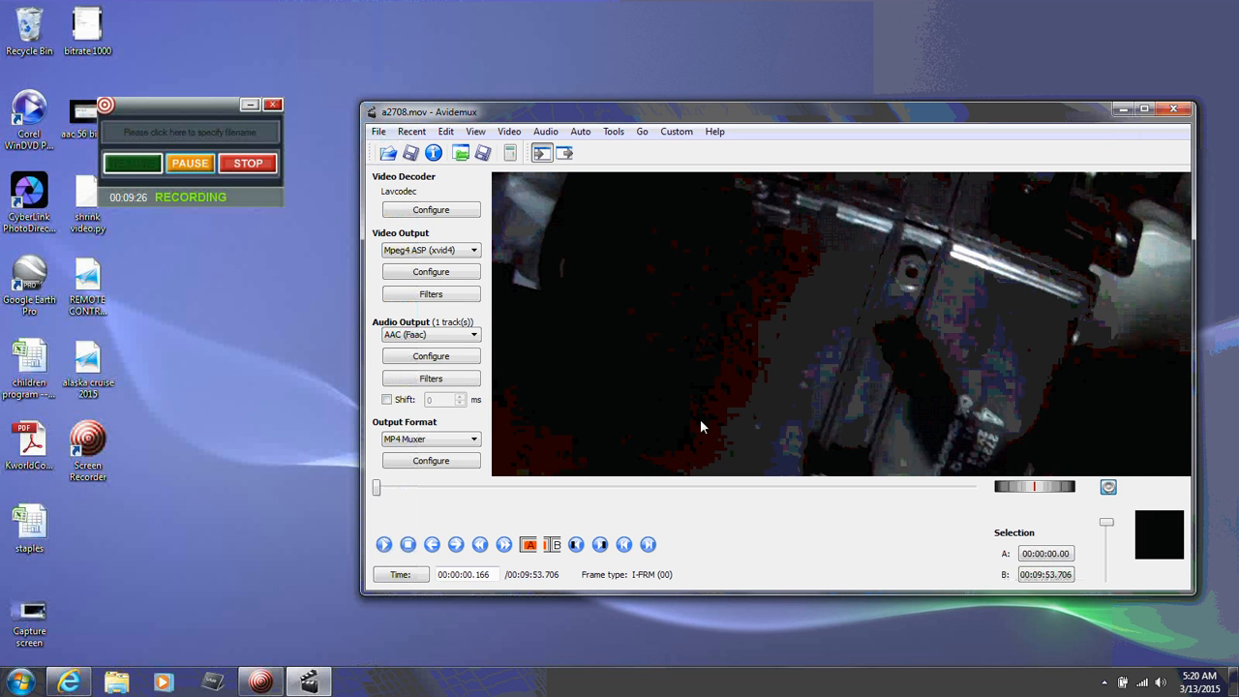
- Keep AAC (Faac) as the audio output codec and set its bitrate to 56
left_click(473, 335)
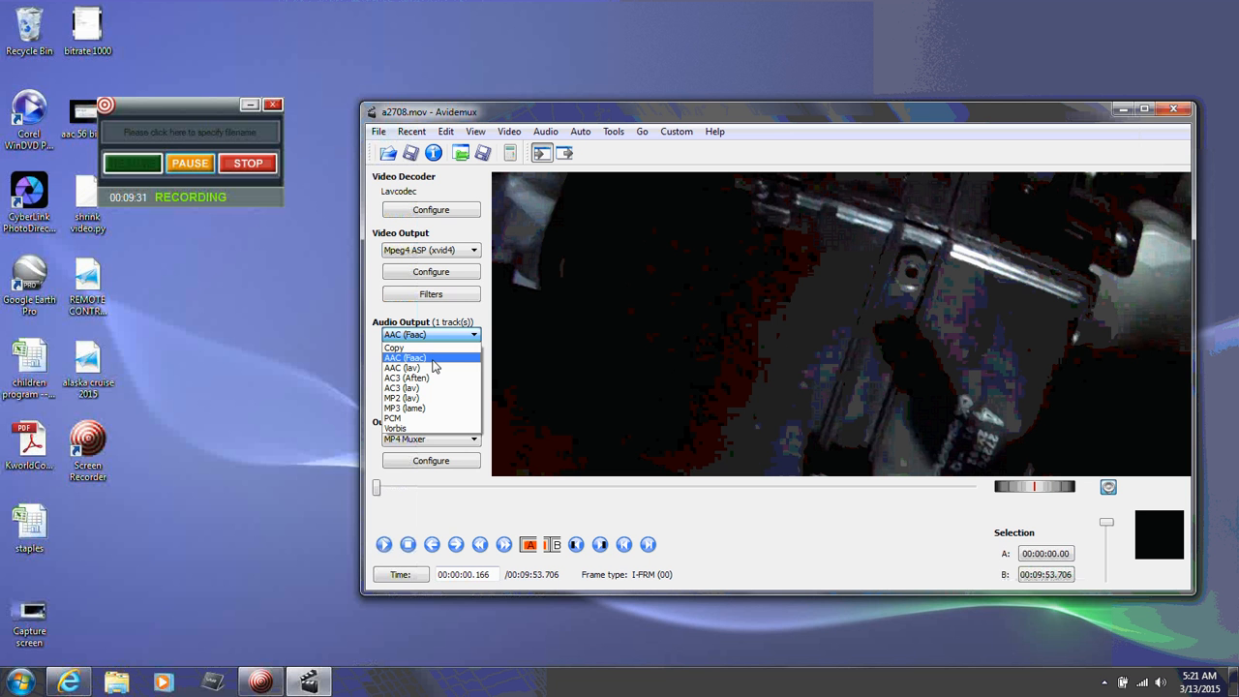
left_click(434, 358)
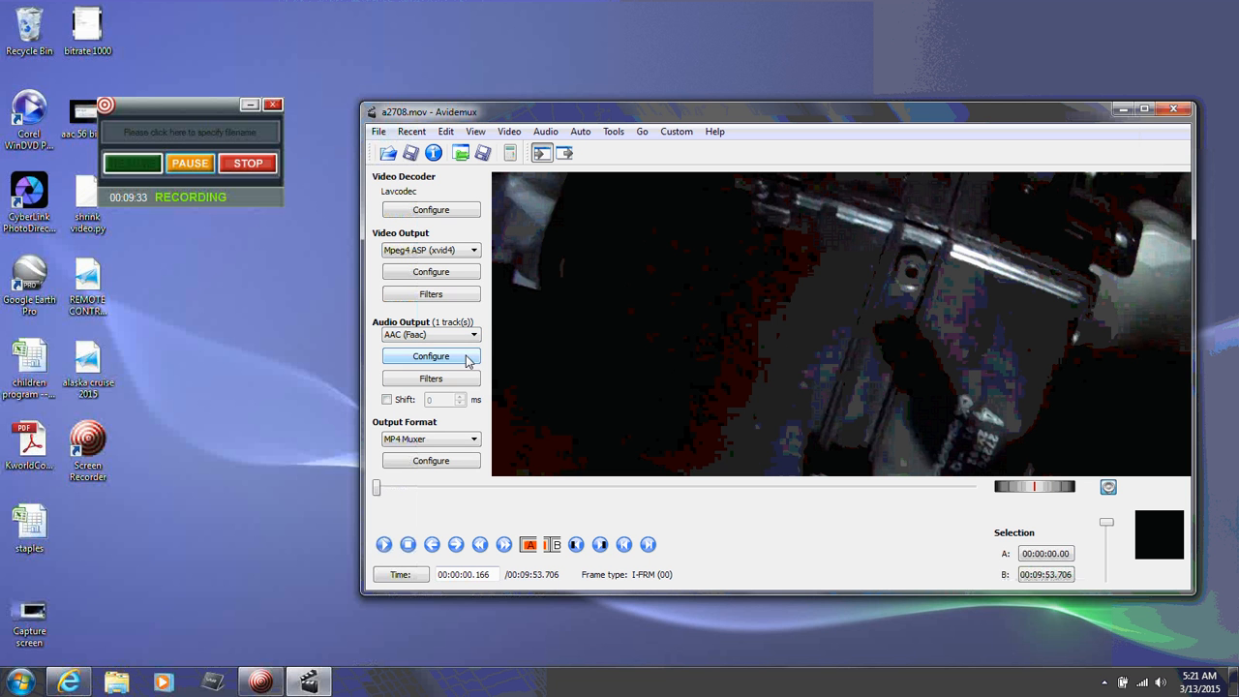
left_click(470, 355)
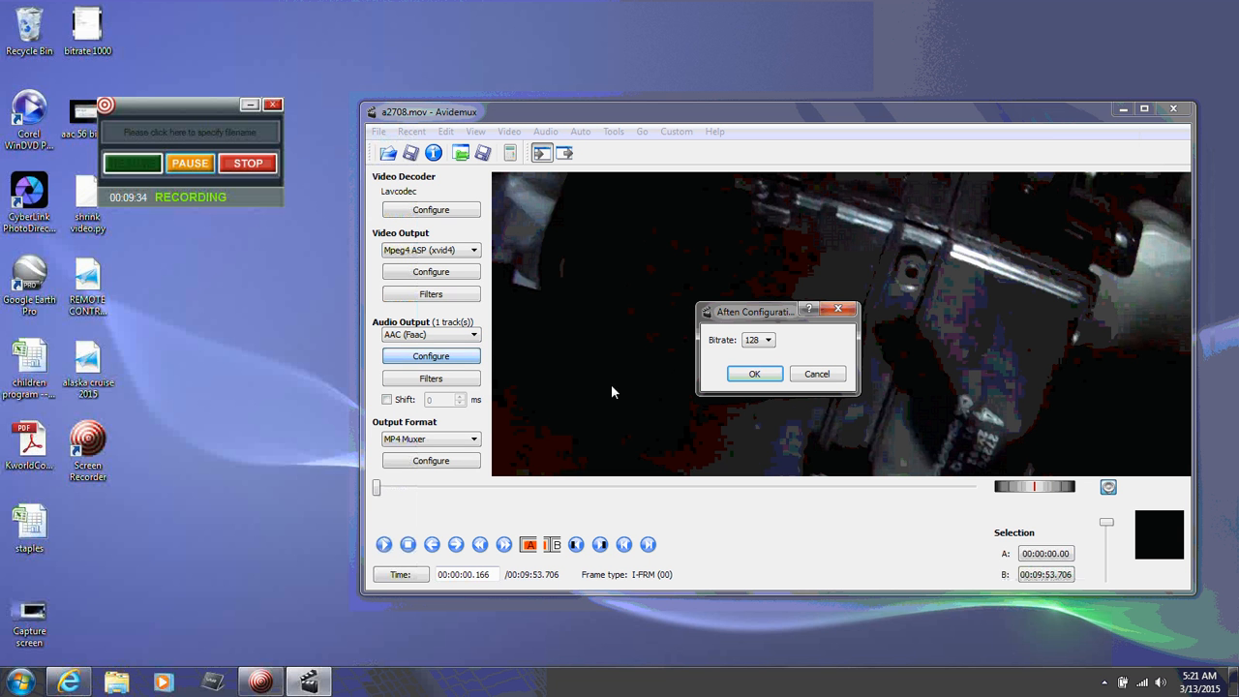
left_click(767, 340)
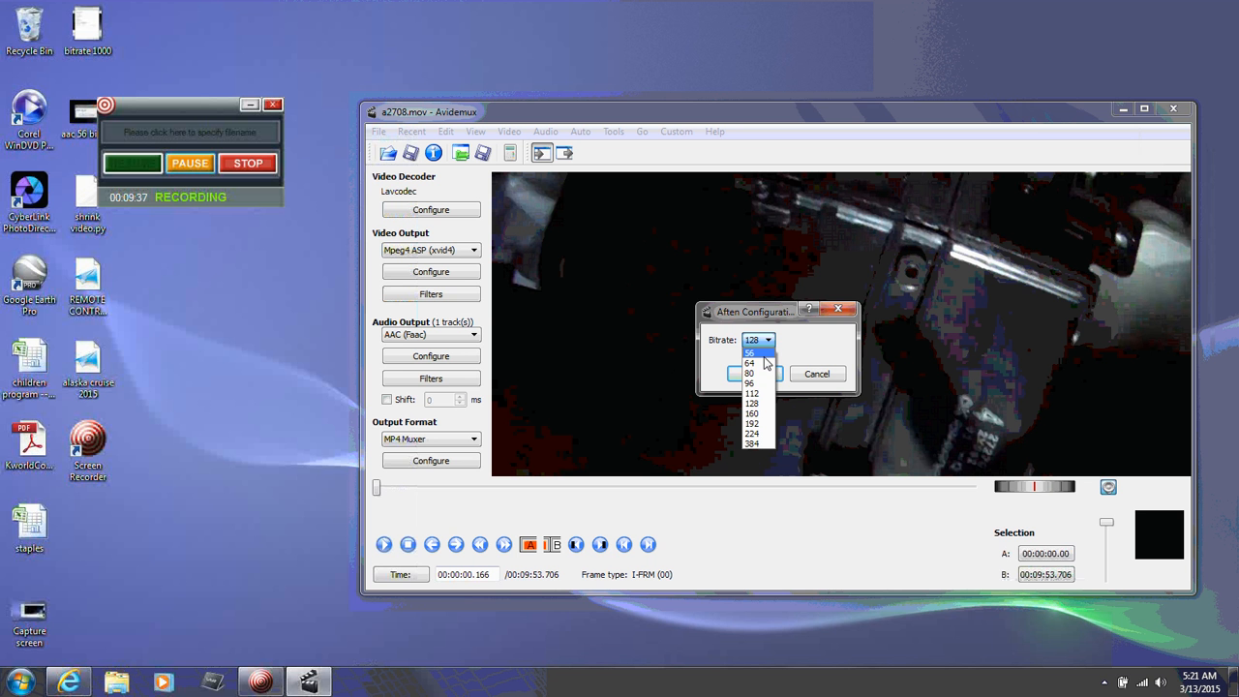
left_click(763, 353)
left_click(759, 377)
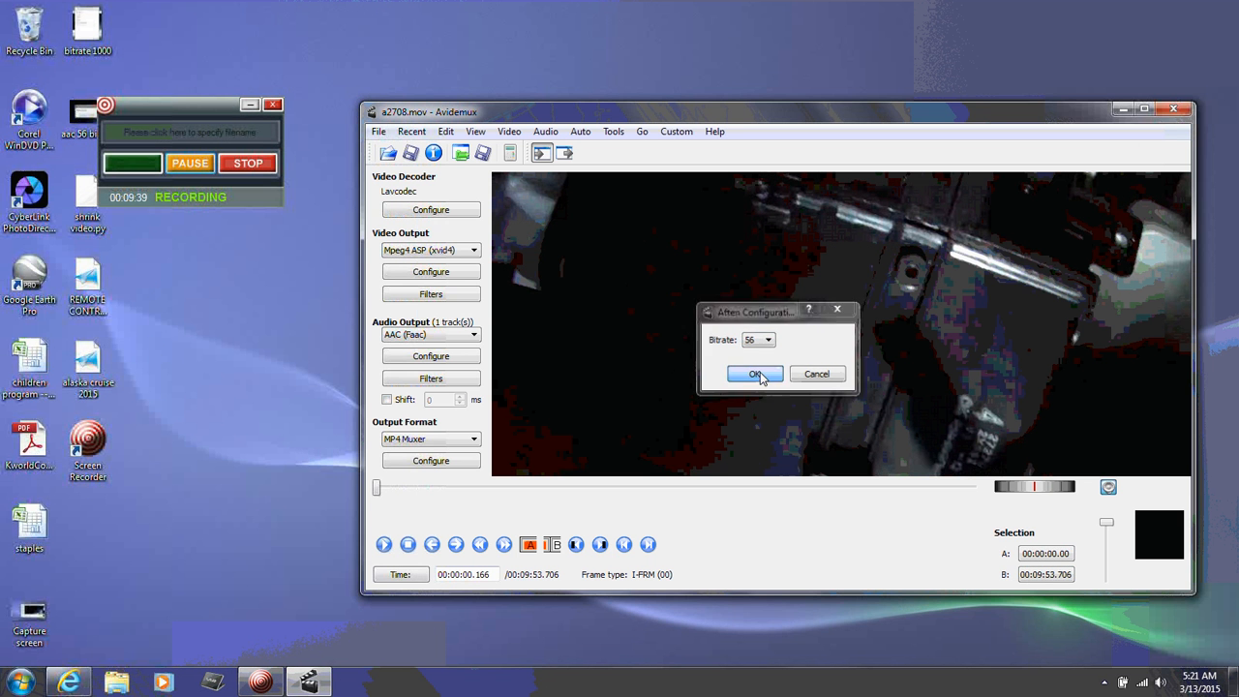
- Check the AAC bitrate configuration and review the audio filter options without changing them
left_click(433, 356)
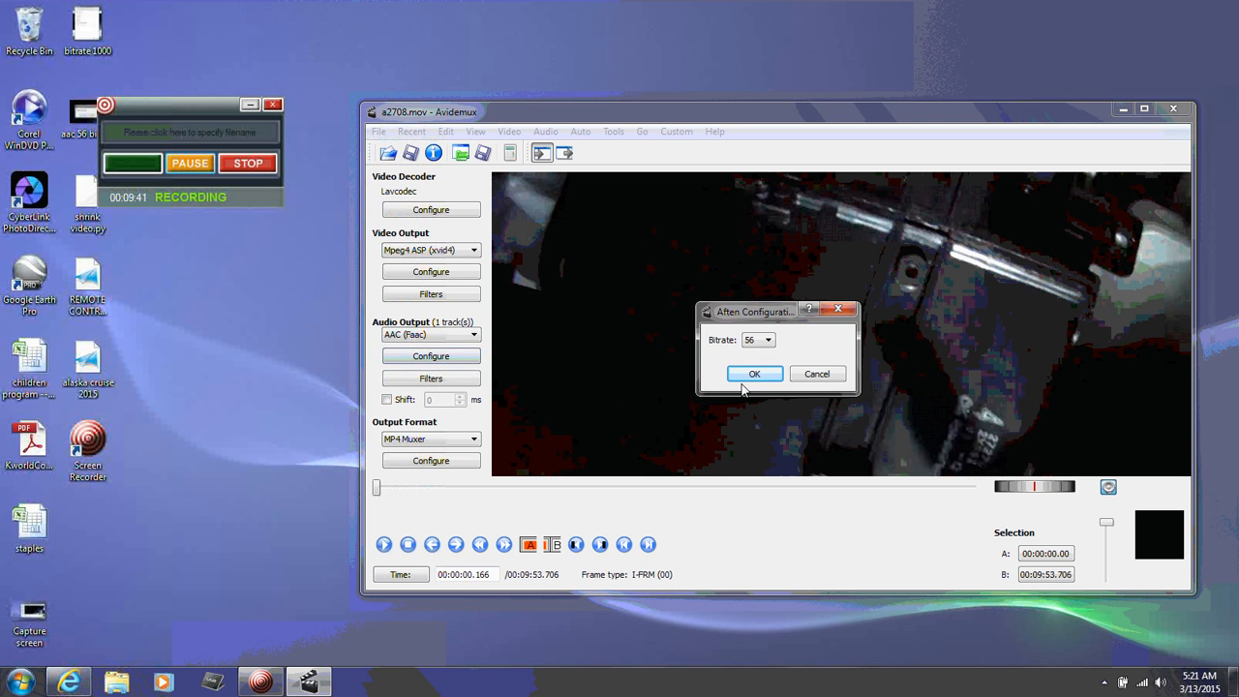
left_click(756, 375)
left_click(441, 380)
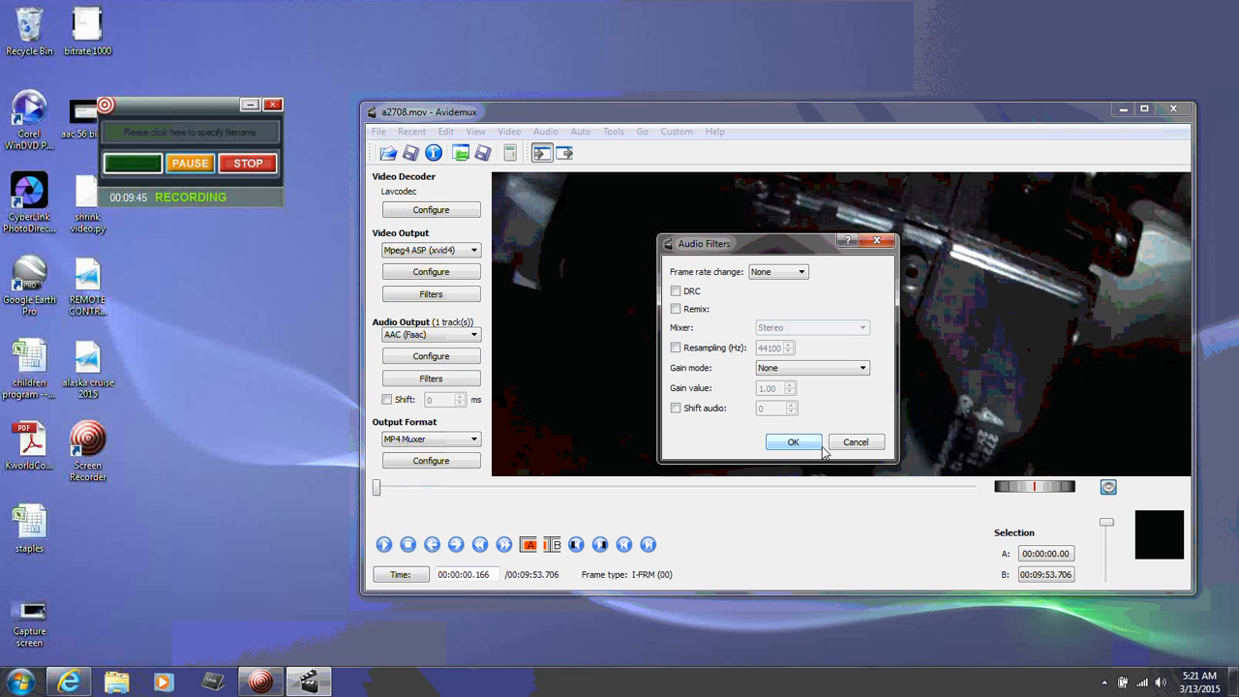
left_click(854, 442)
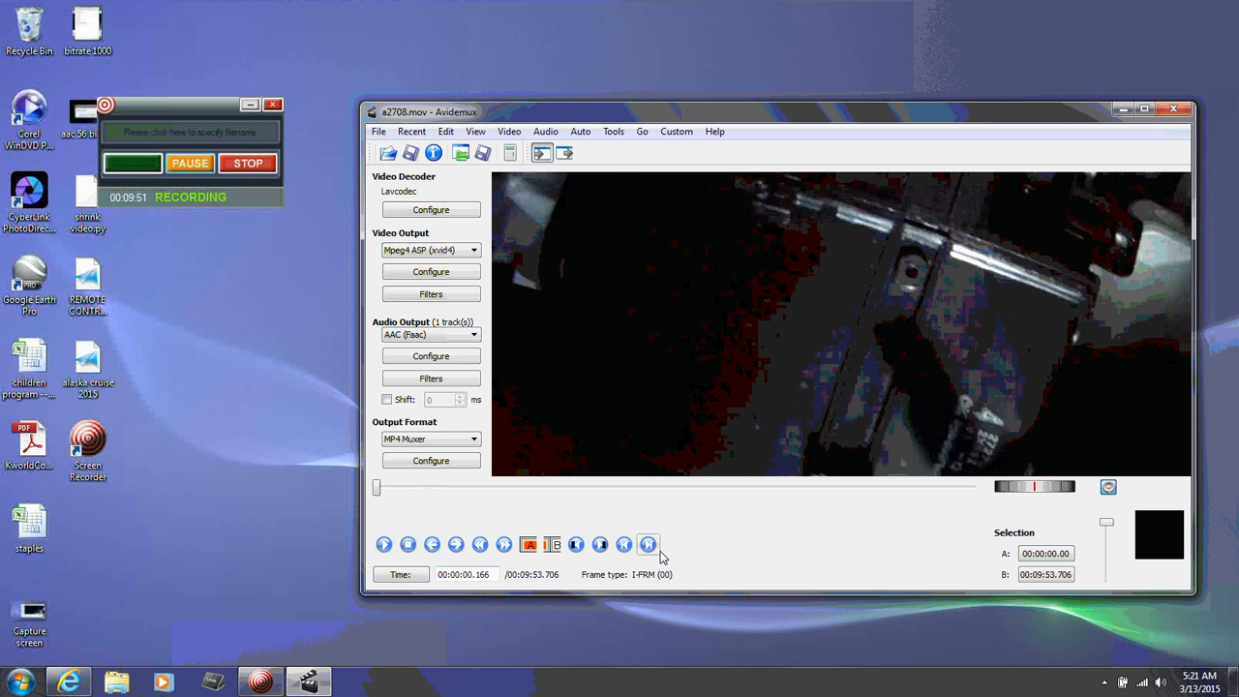
- Try disabling Track 1 in the audio tracks configuration and discard the change
left_click(580, 132)
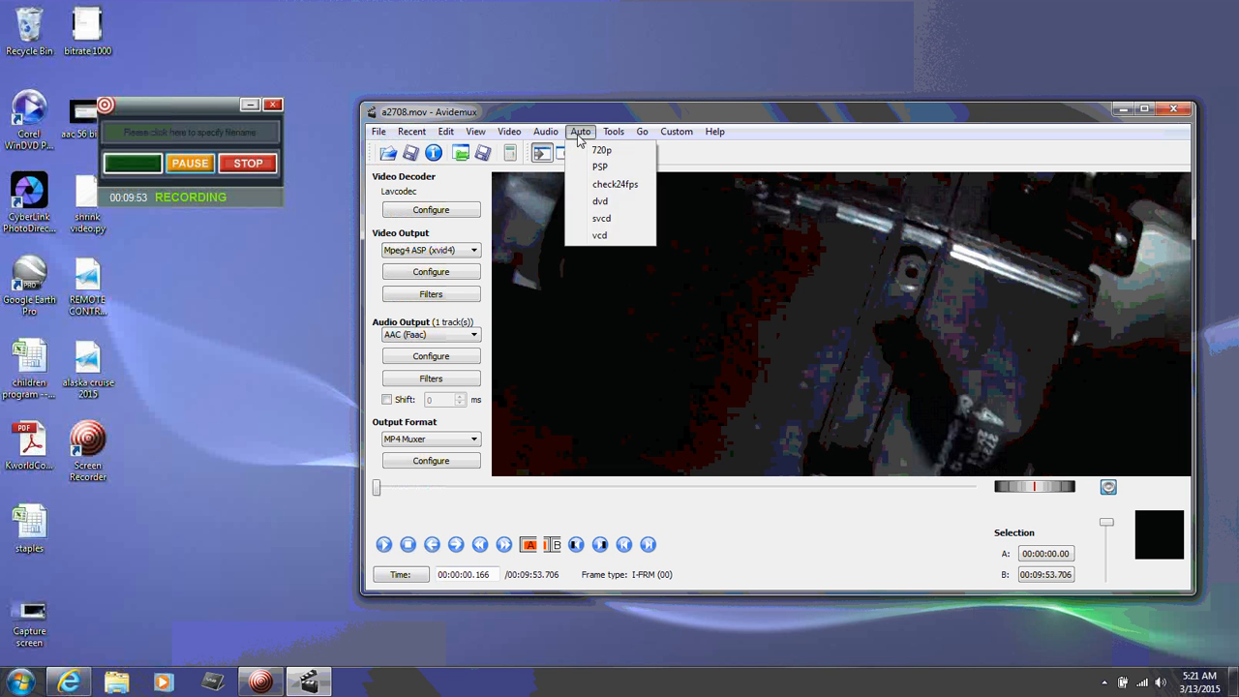
left_click(580, 132)
left_click(545, 132)
left_click(564, 148)
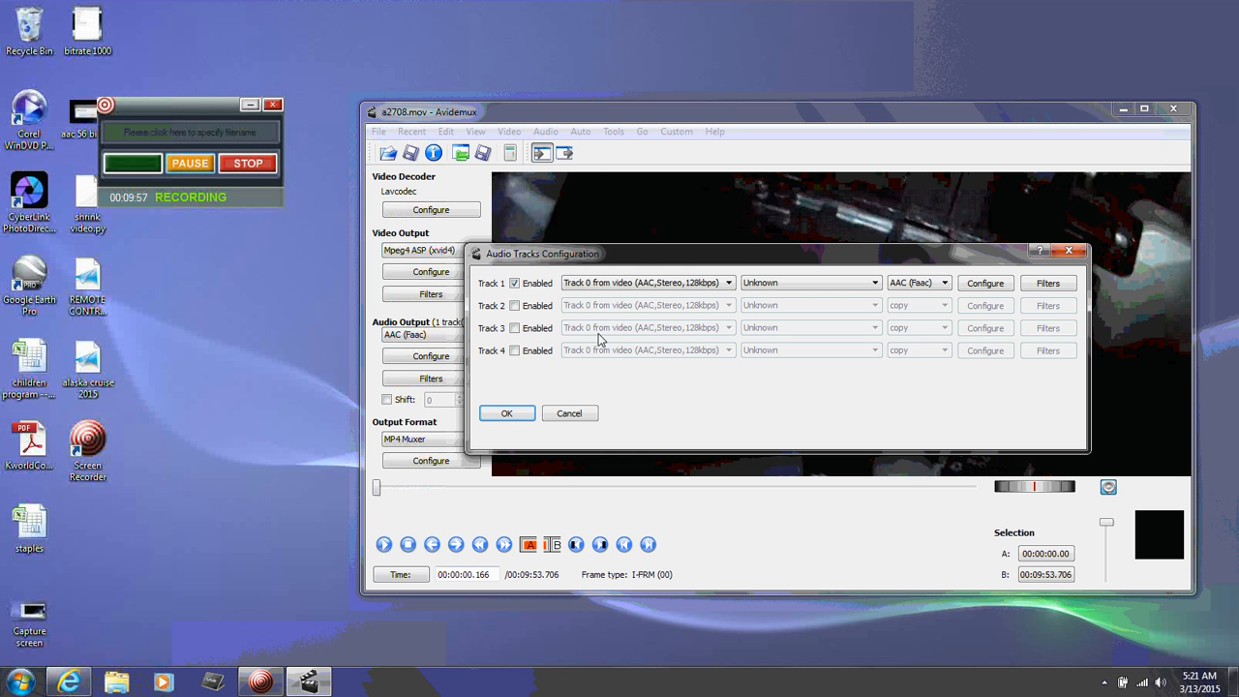
left_click(514, 286)
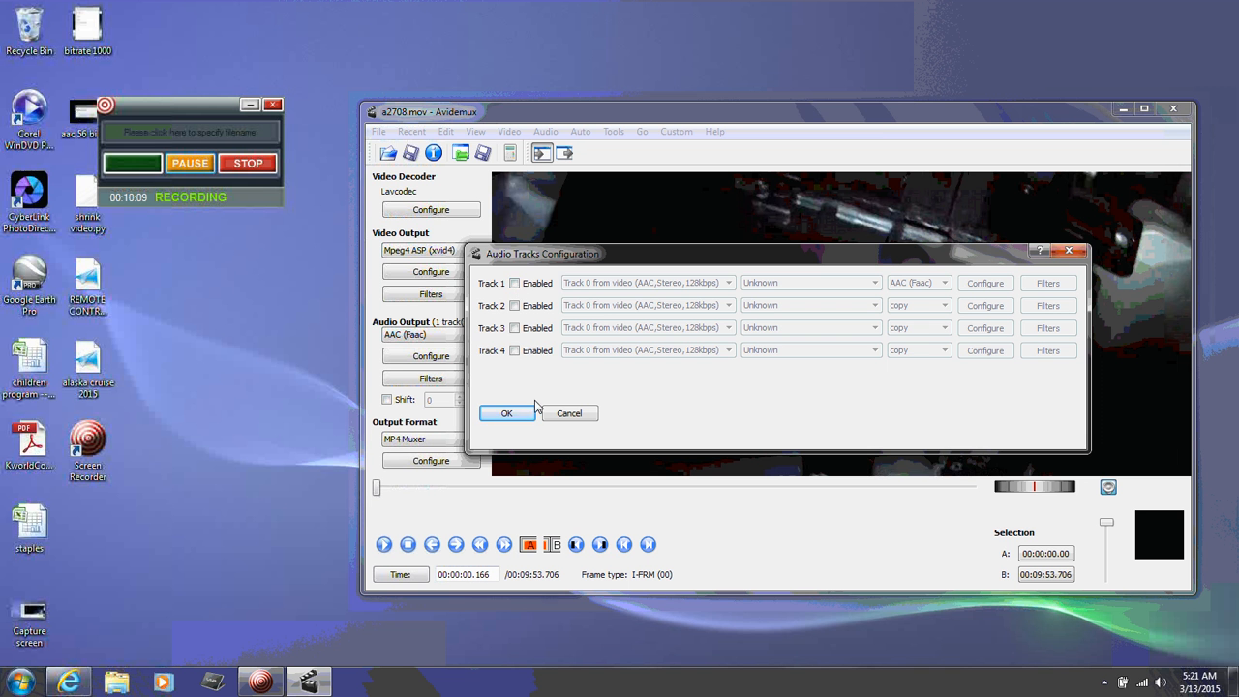
left_click(567, 414)
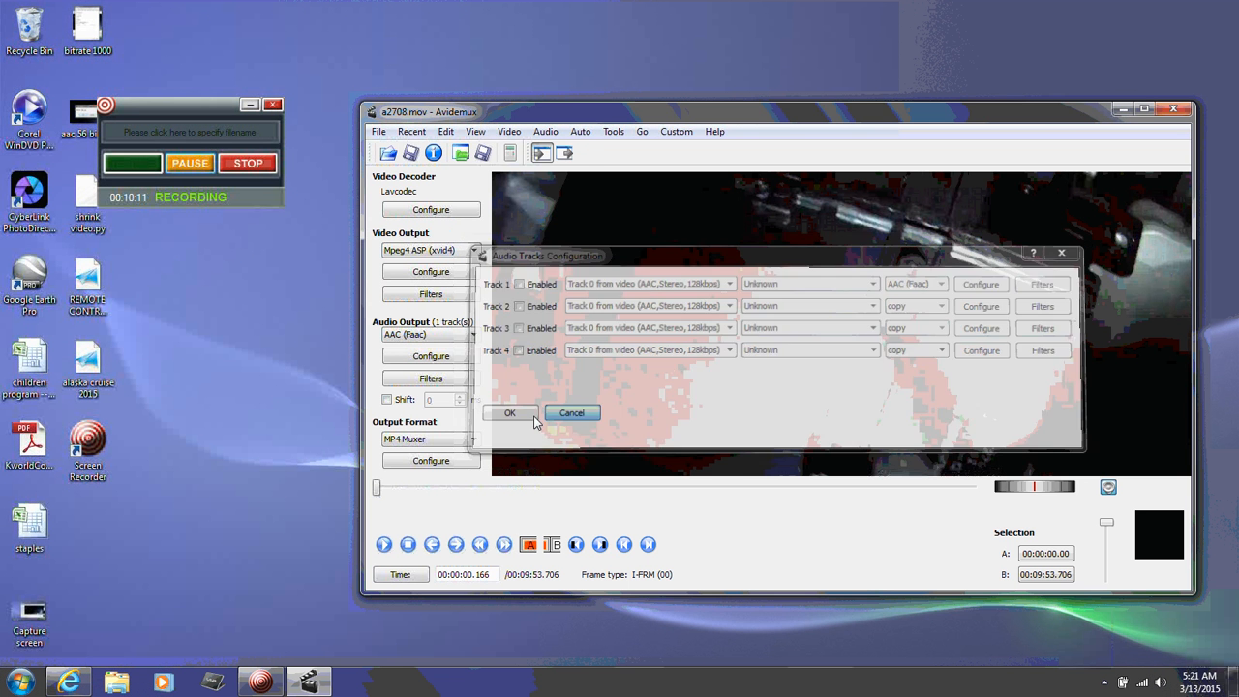
- Save the video under the file name test in the 2.28.15 folder and start the encoding
left_click(378, 131)
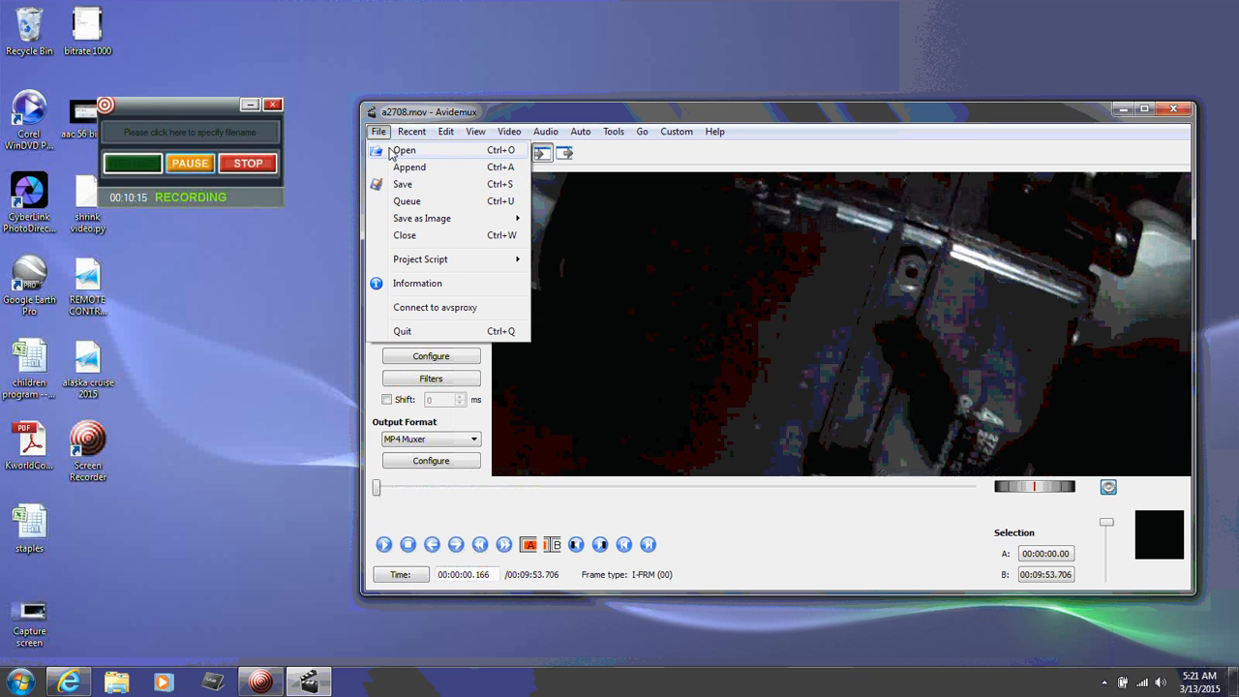
left_click(402, 183)
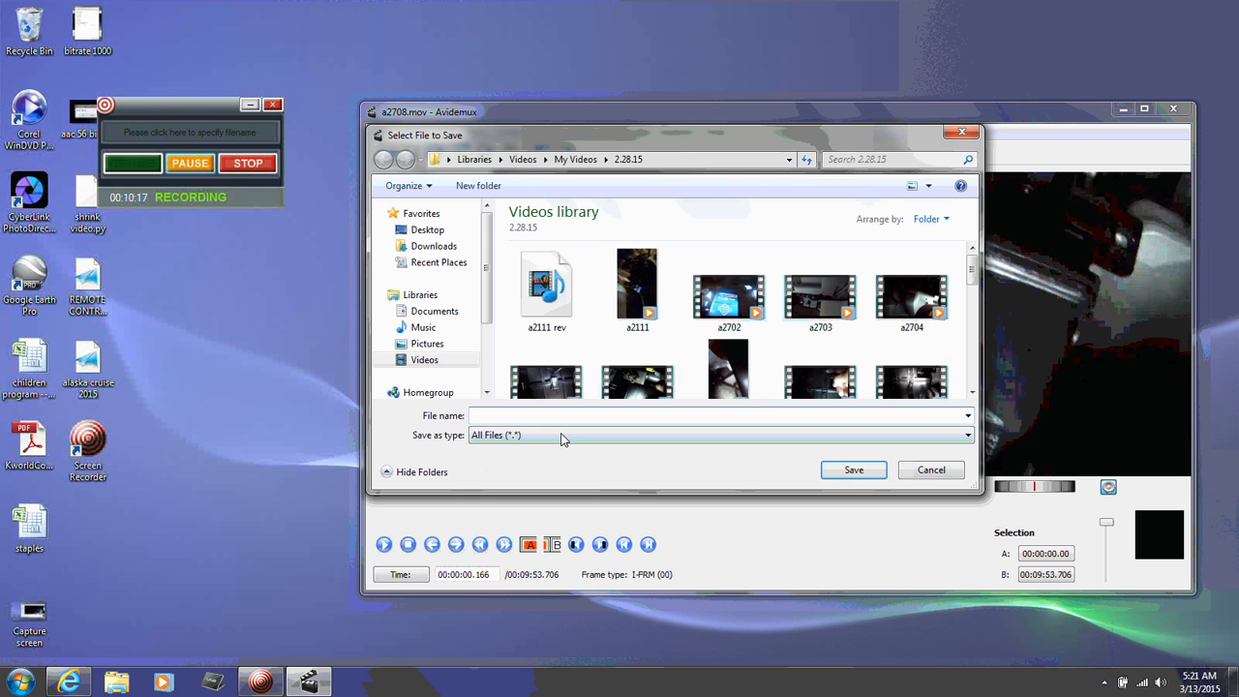
type("afa")
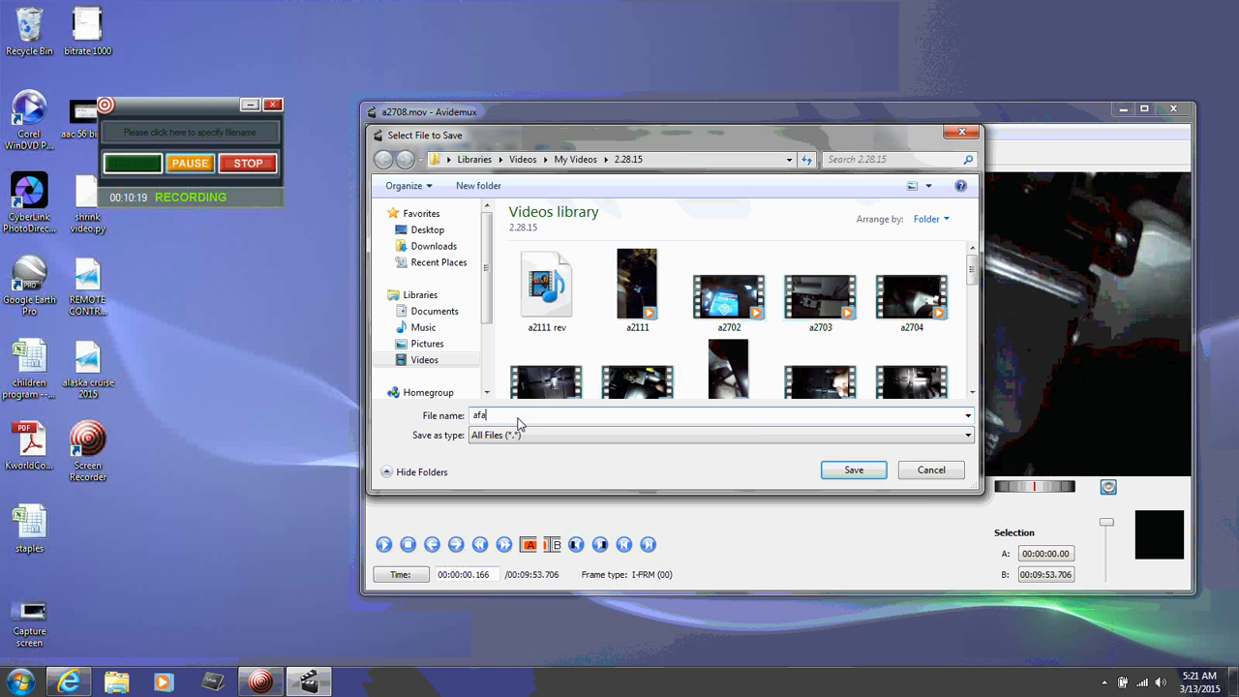
key("BackSpace")
key("BackSpace")
key("BackSpace")
key("BackSpace")
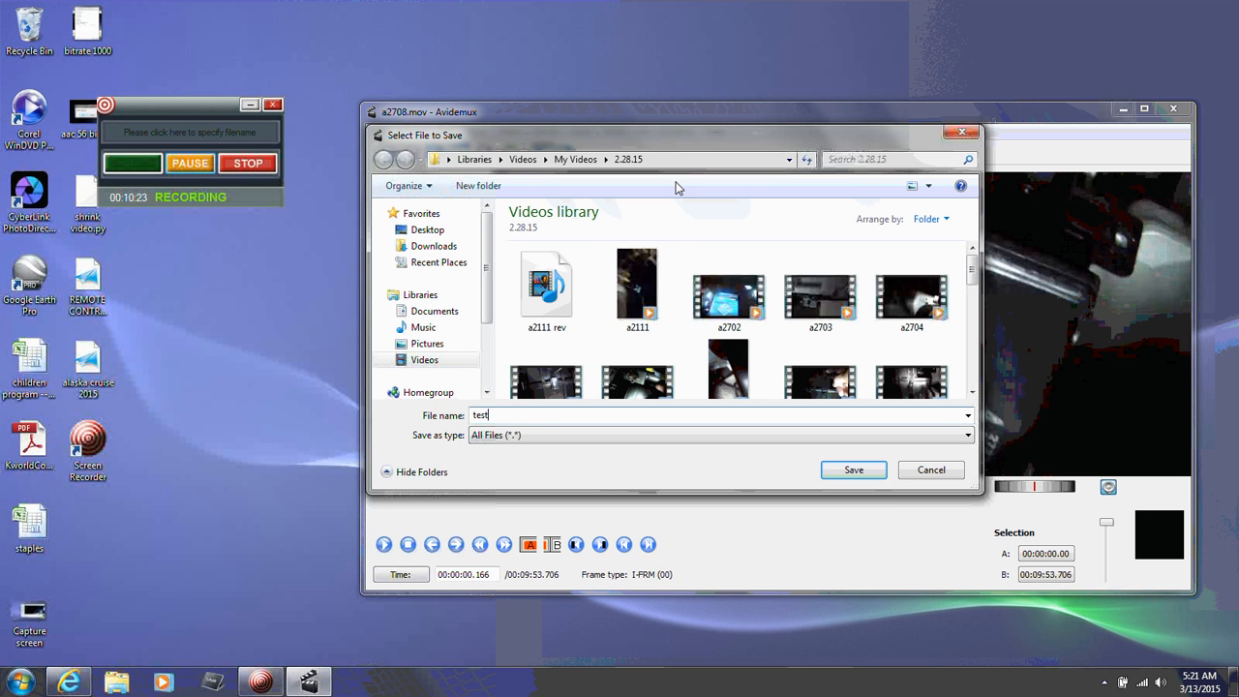
left_click(853, 470)
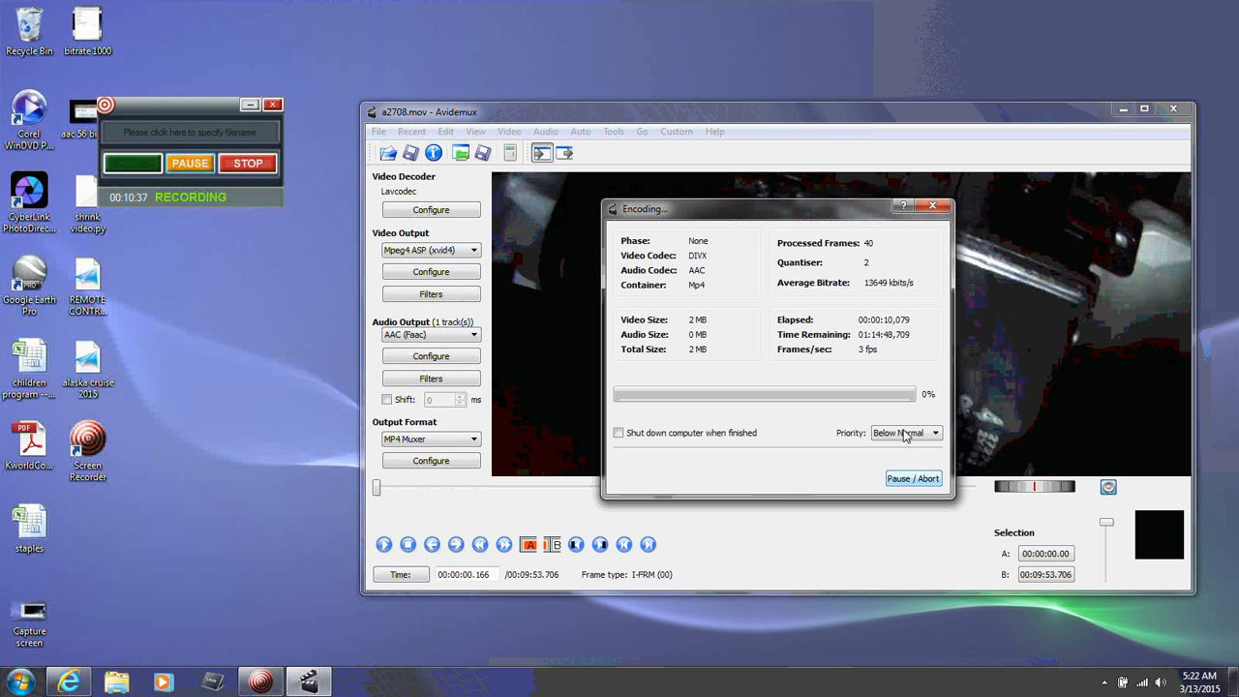
- Abort the running encoding and close the video editor
left_click(920, 478)
left_click(1178, 113)
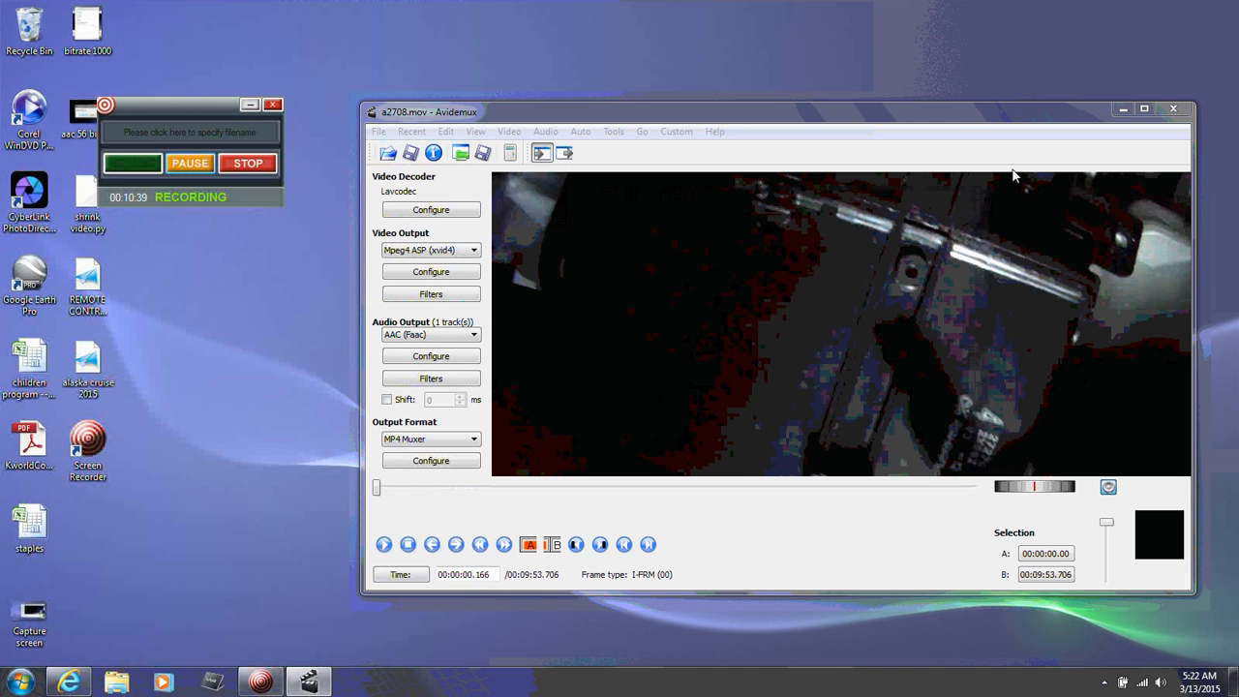
left_click(825, 387)
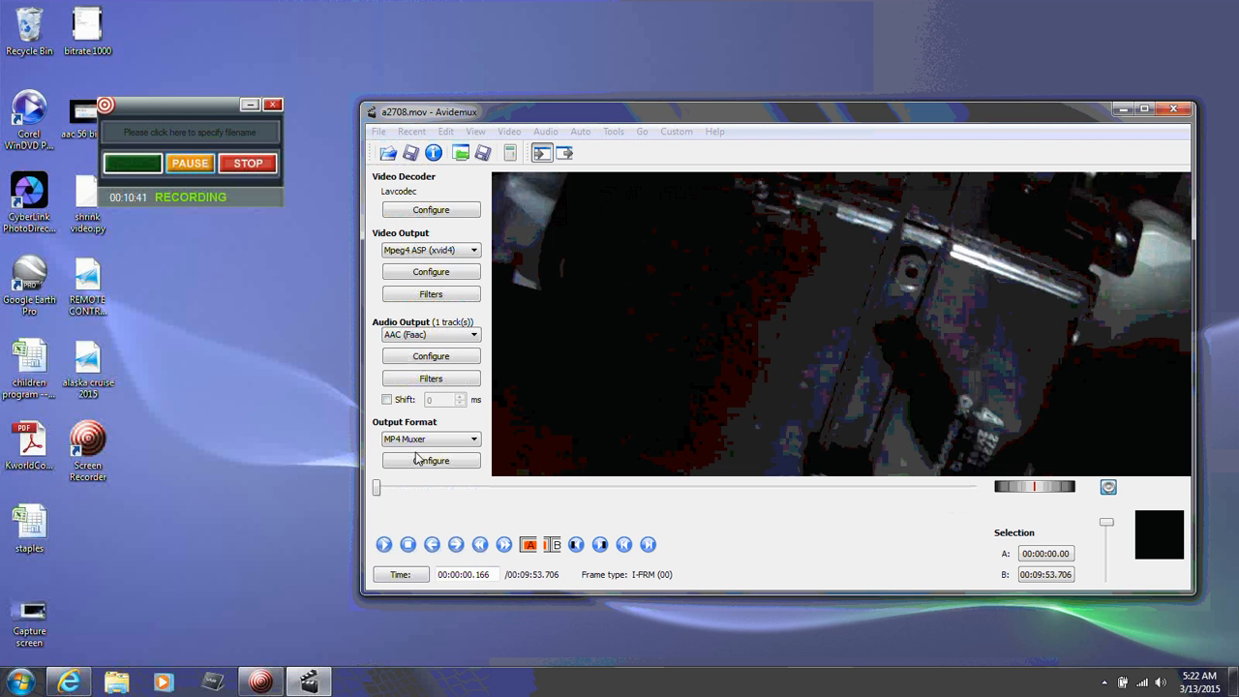
left_click(1172, 112)
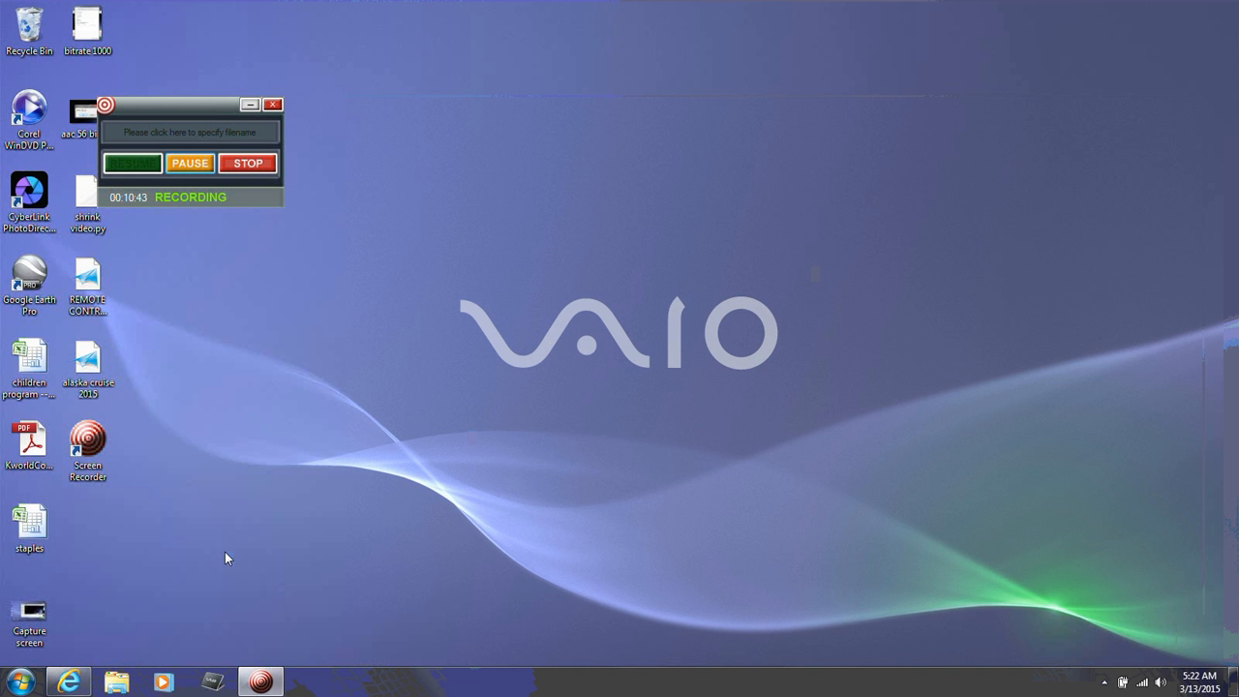
- Switch to Windows Explorer and open the 2.28.15 folder inside My Videos in the Videos library
left_click(117, 682)
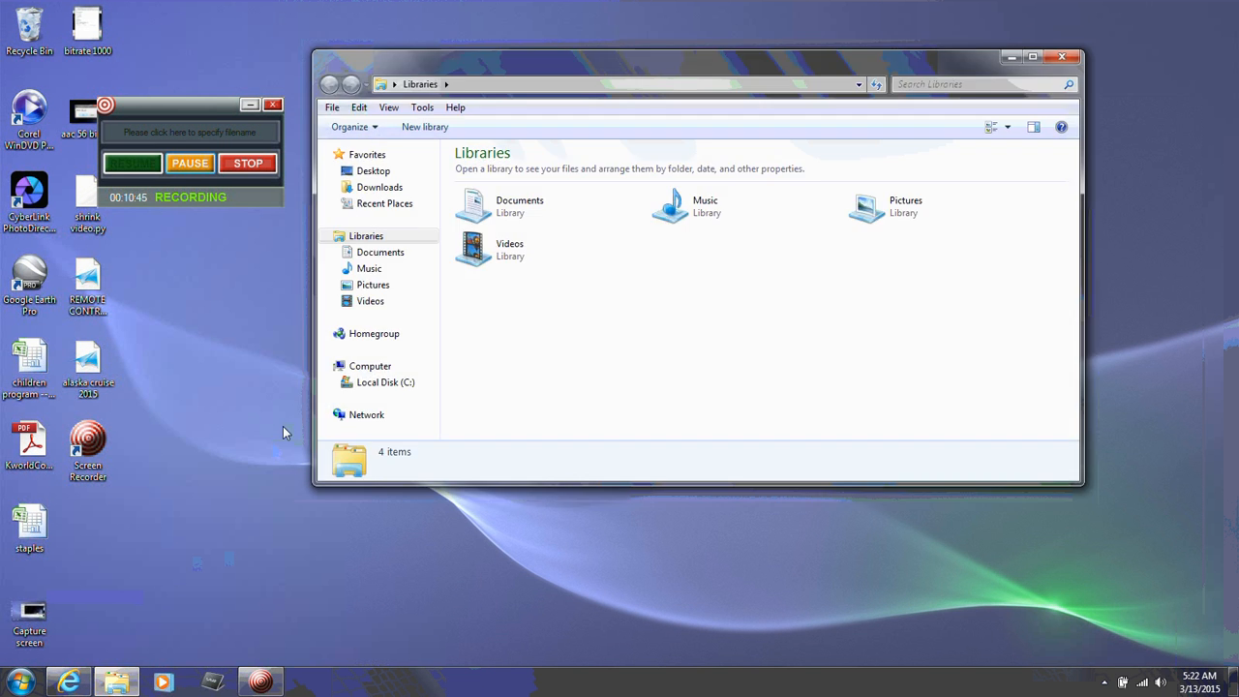
left_click(335, 301)
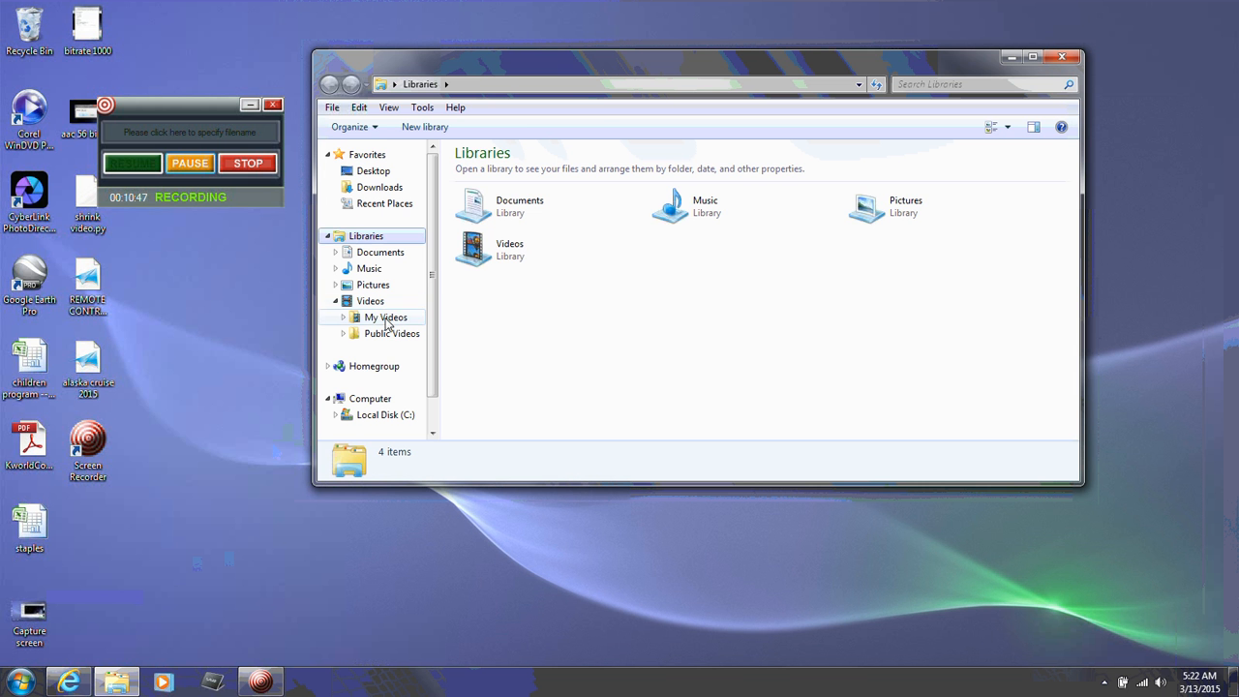
left_click(386, 320)
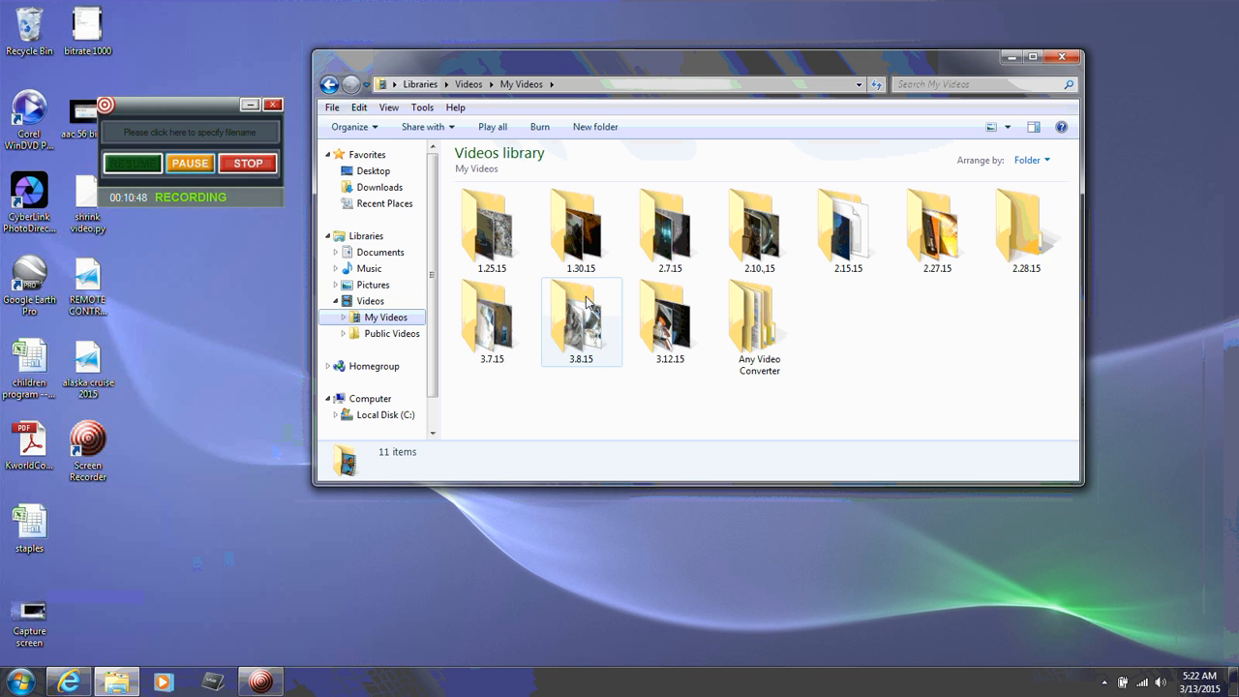
double_click(1024, 257)
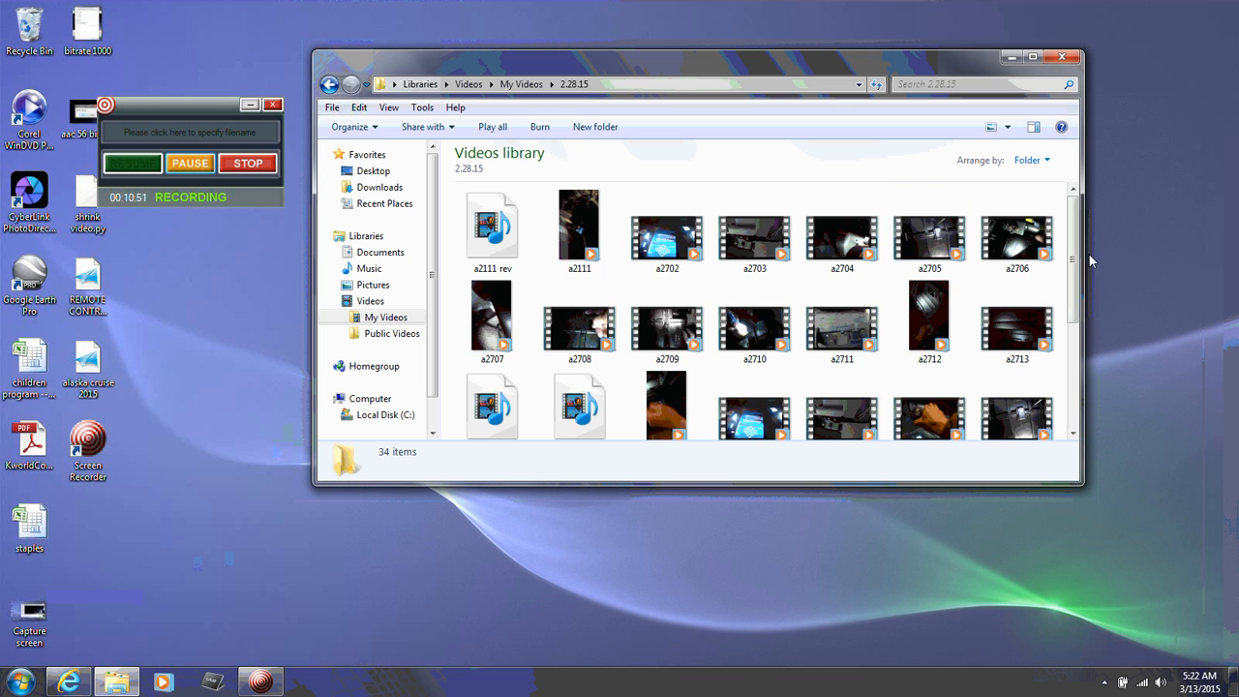
left_click_drag(1071, 267, 1081, 427)
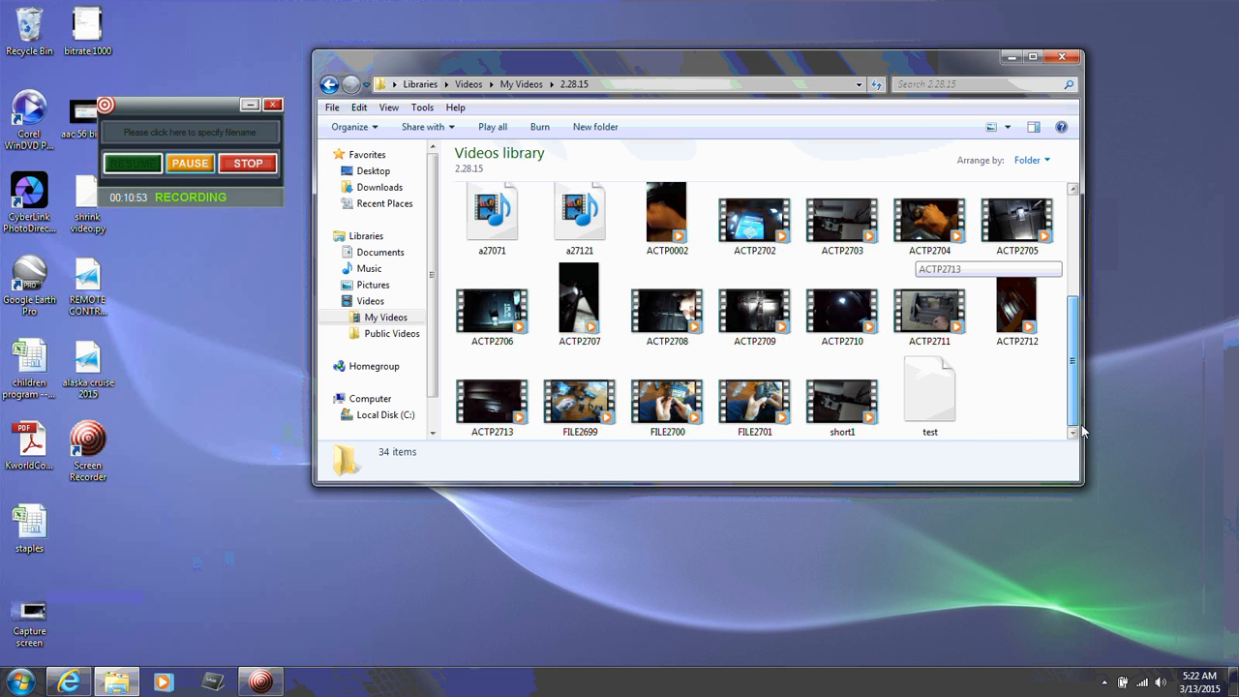
right_click(931, 402)
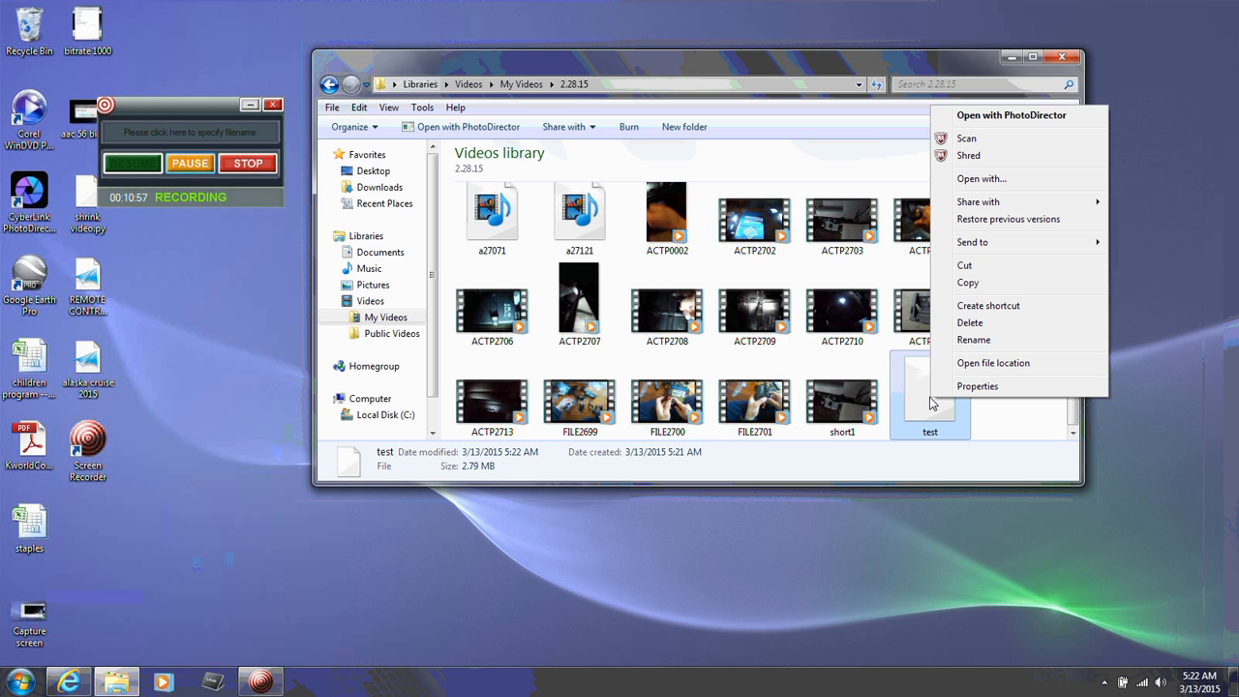
left_click(1045, 426)
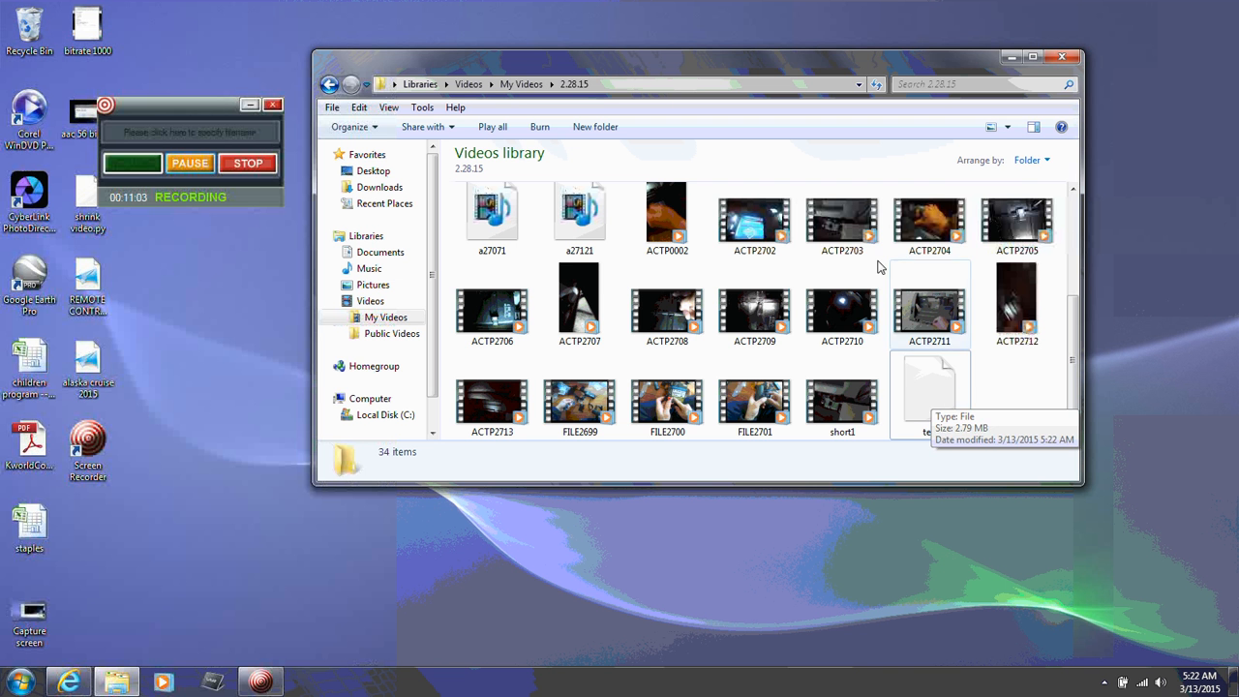
- Switch the 2.28.15 folder to Details view and select the test file to examine its type and size
left_click(1006, 129)
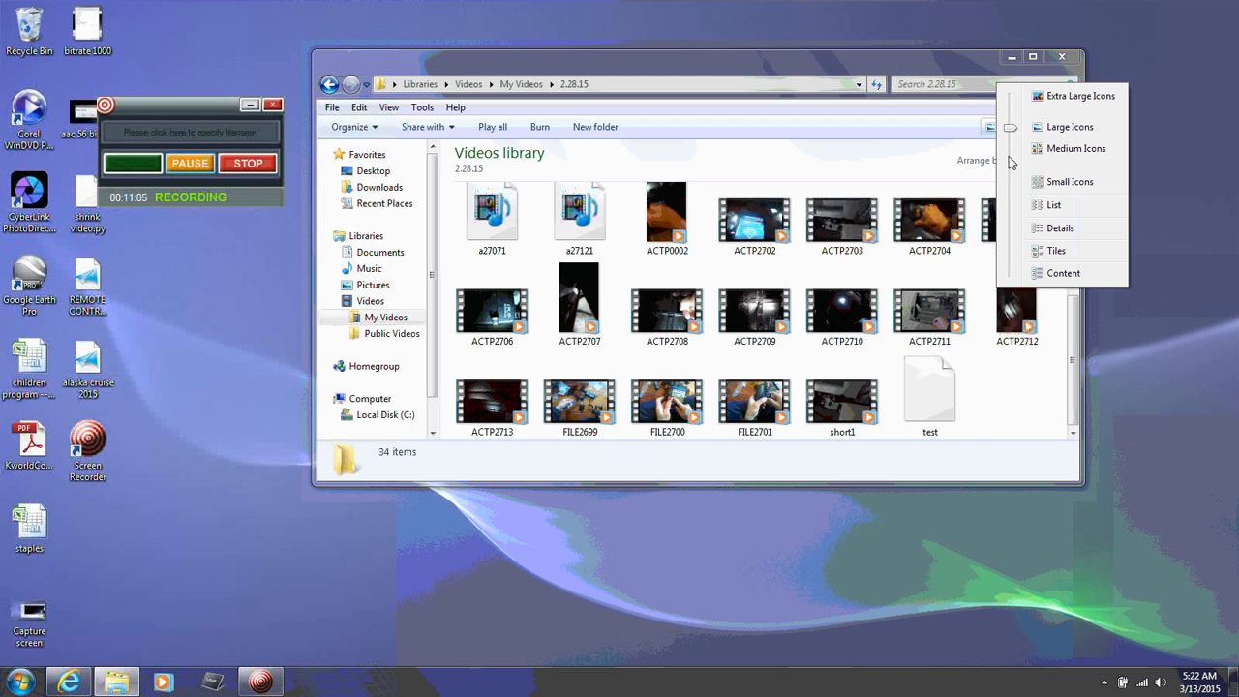
left_click(1059, 229)
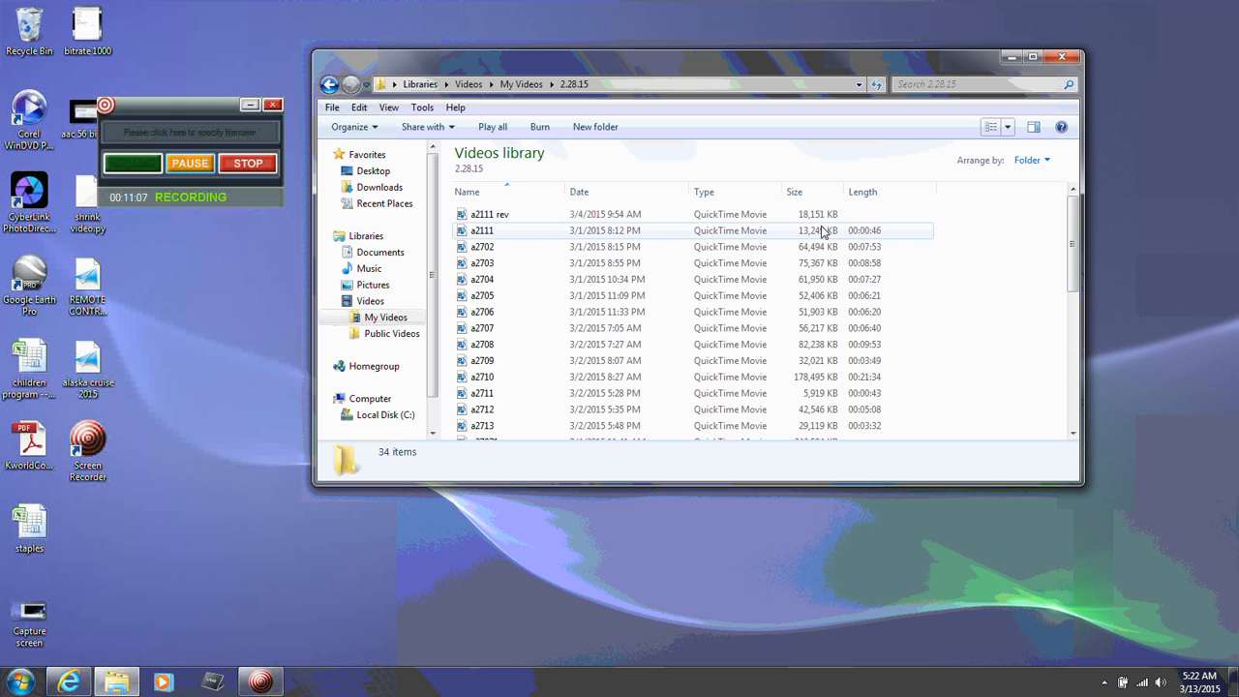
left_click_drag(1064, 240, 1069, 396)
left_click(705, 432)
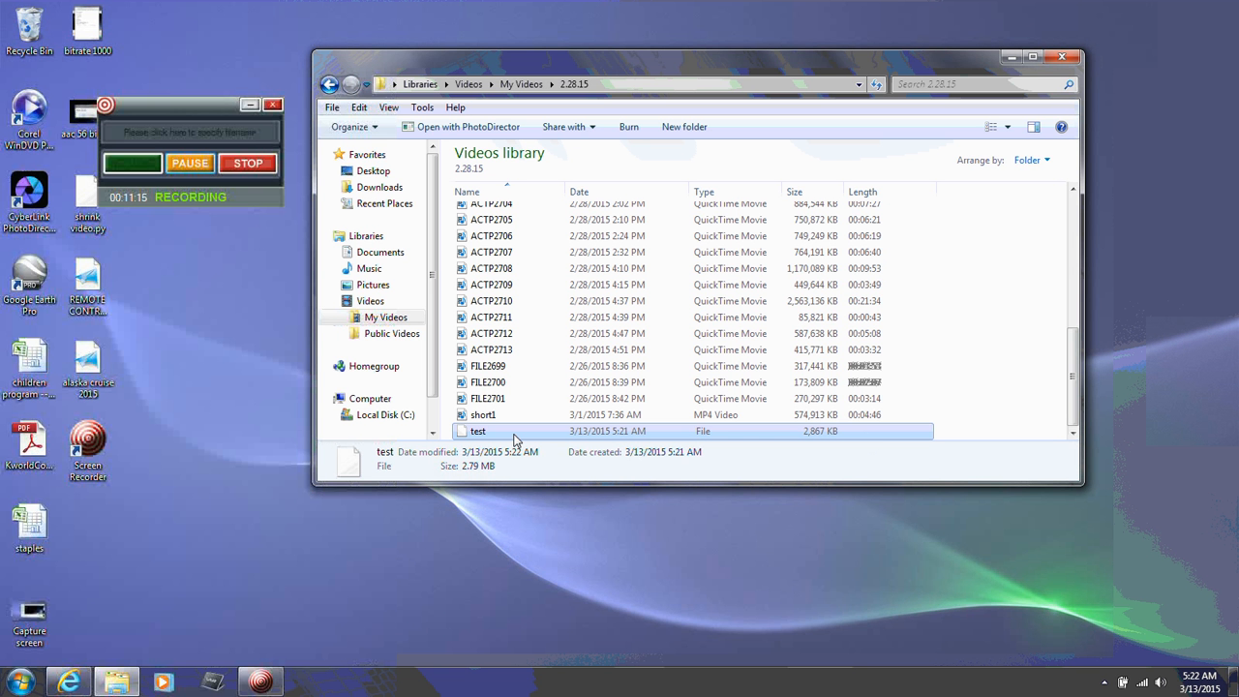
- Rename the test file in the 2.28.15 folder to test.mp4
left_click(19, 683)
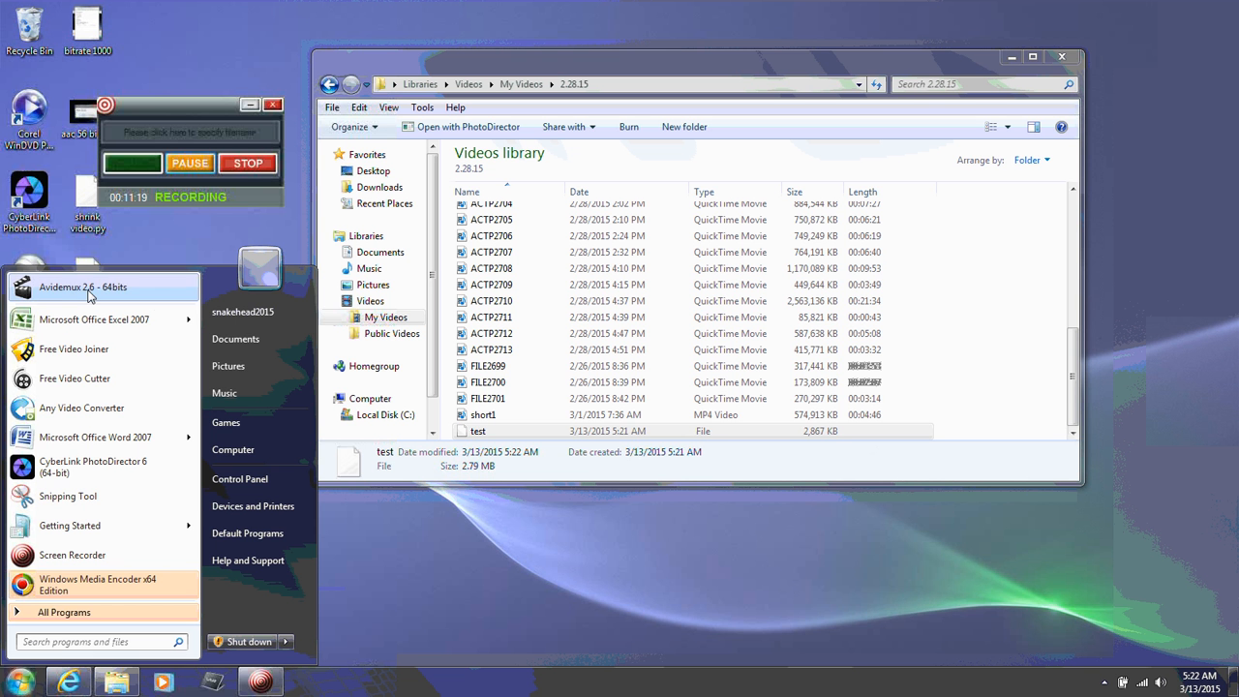
left_click(581, 434)
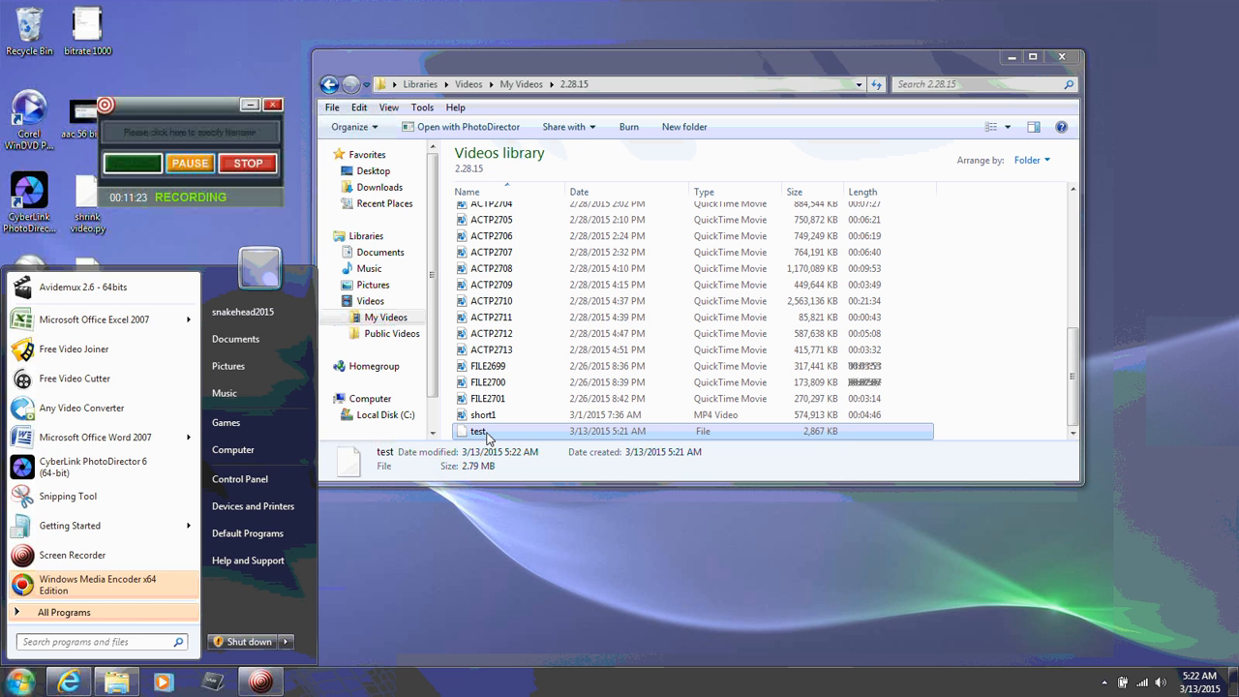
right_click(487, 434)
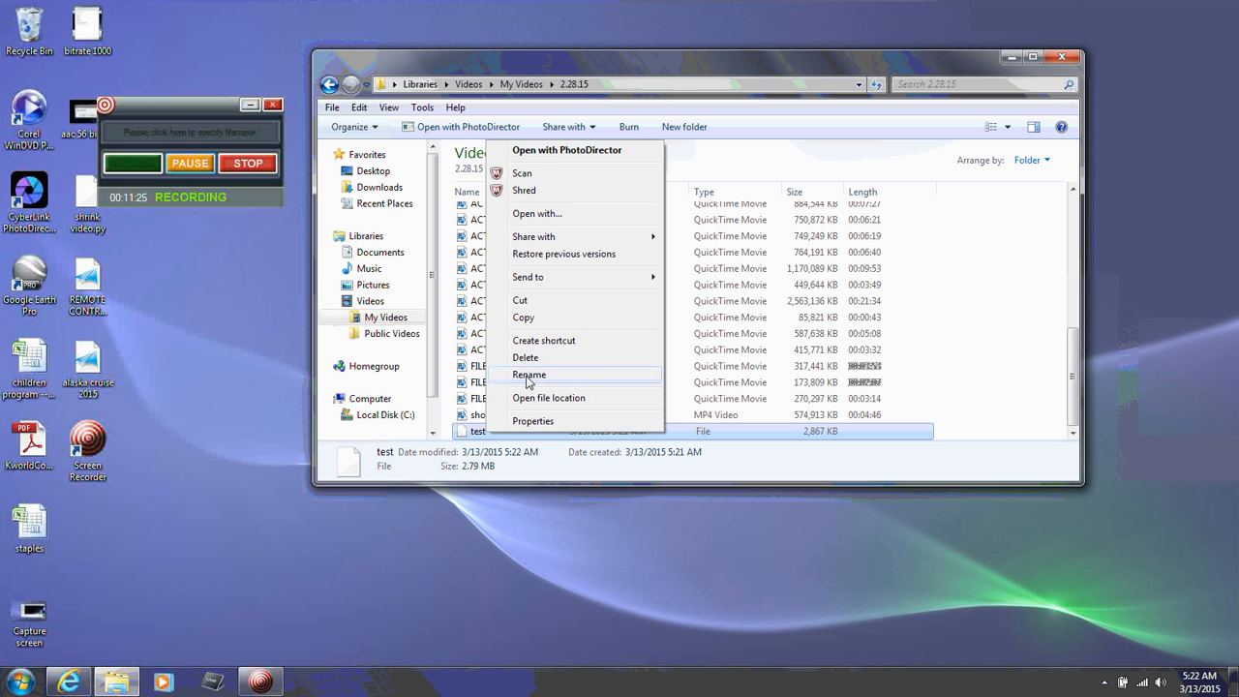
left_click(529, 376)
key("End")
type(".")
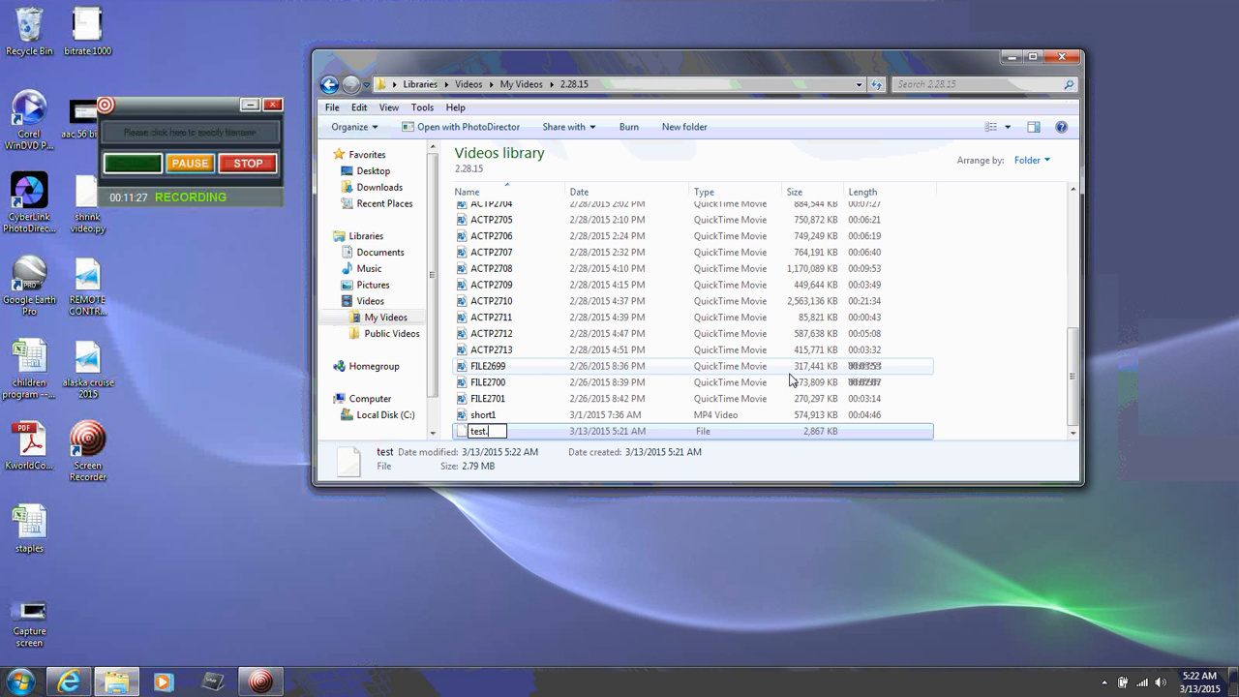
type("mp4")
key("Return")
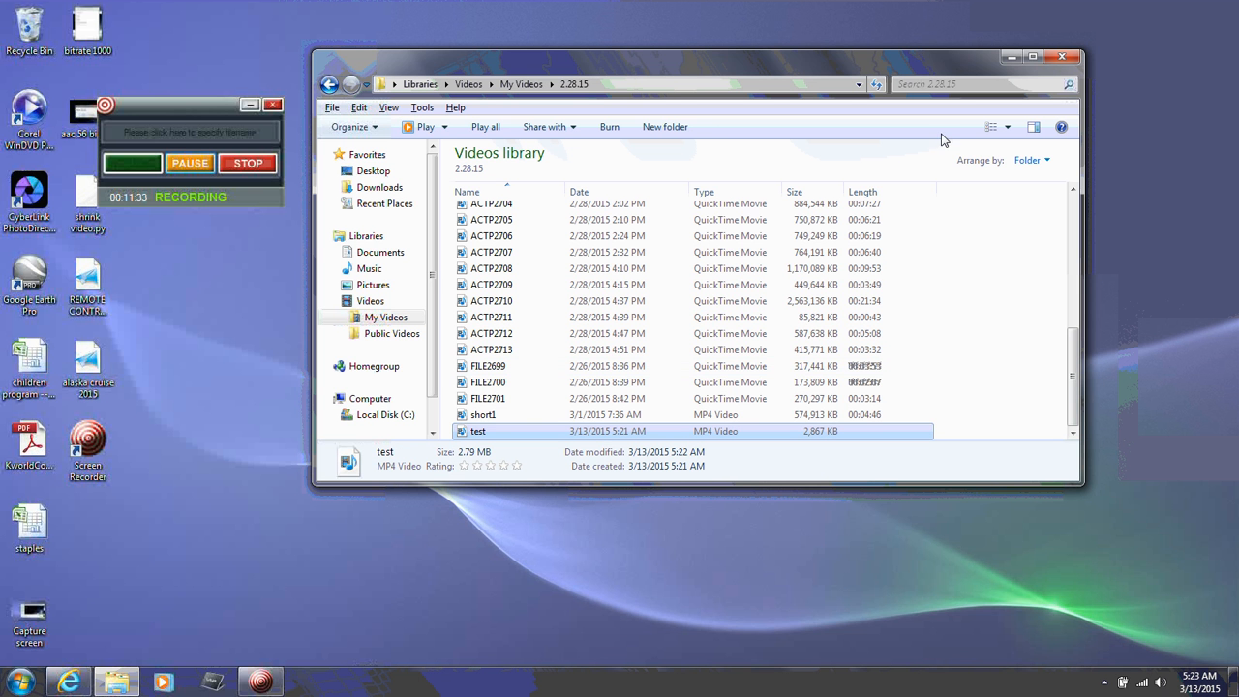
- Switch the folder to Large Icons view and try to play the test video
left_click(1007, 127)
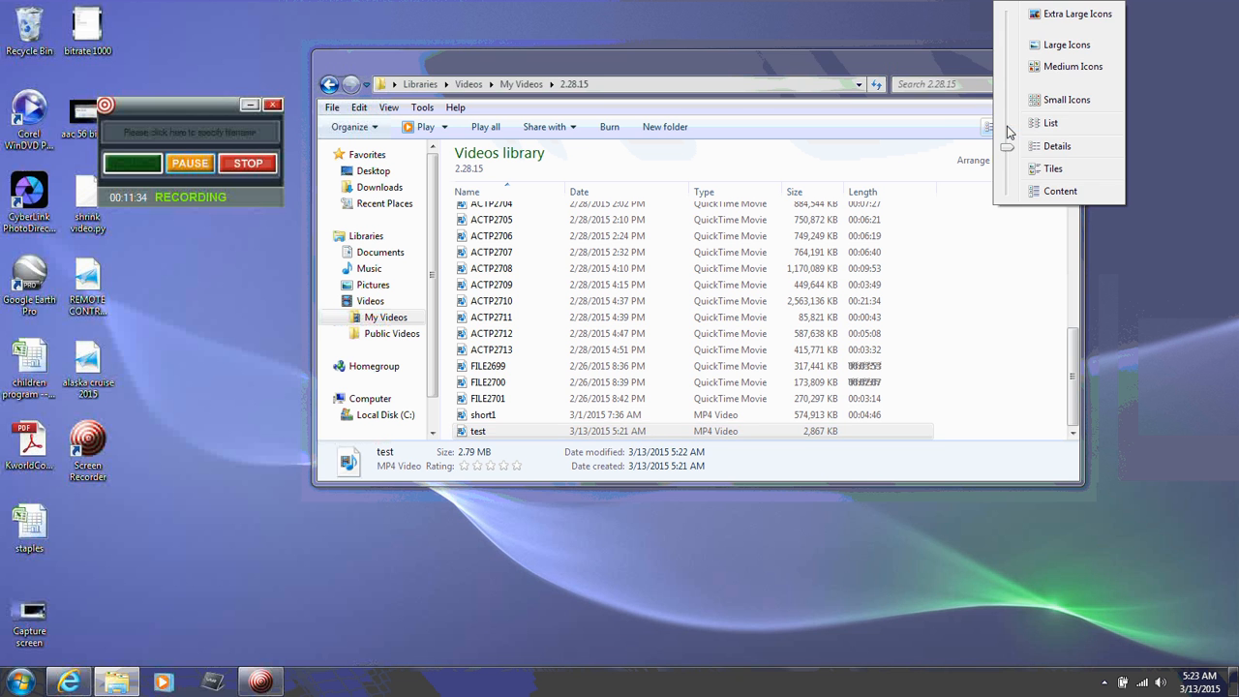
left_click(1045, 66)
left_click_drag(1072, 217, 1074, 333)
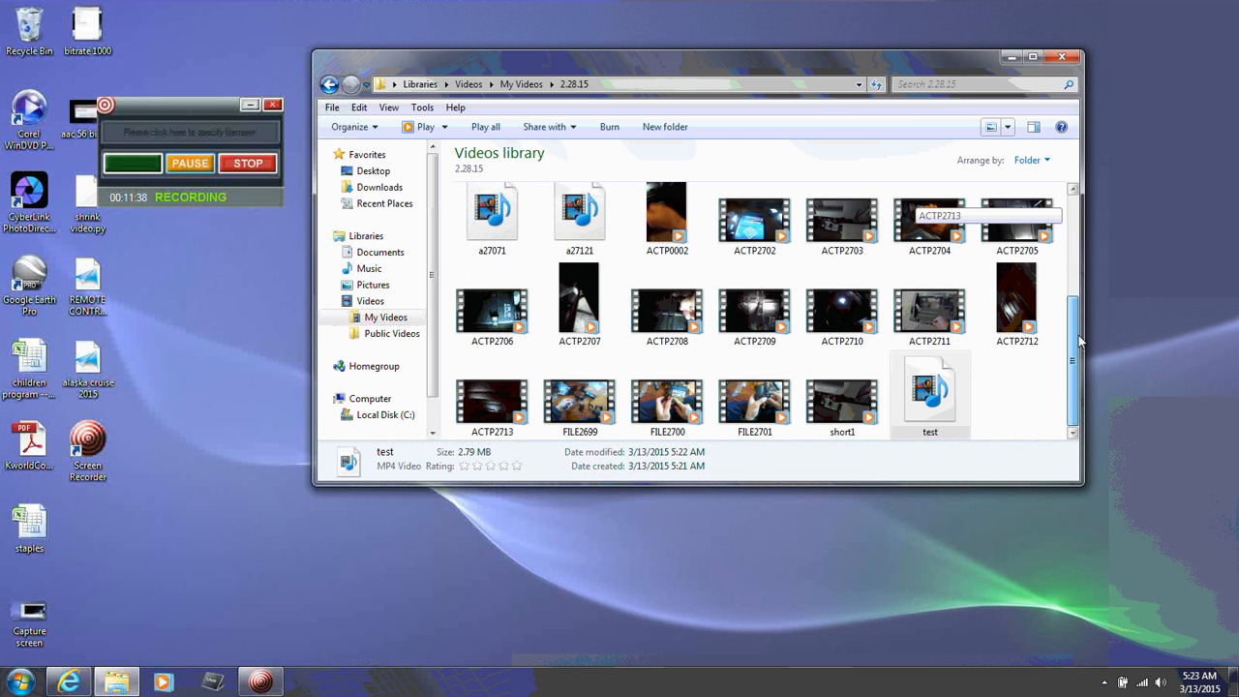
double_click(938, 401)
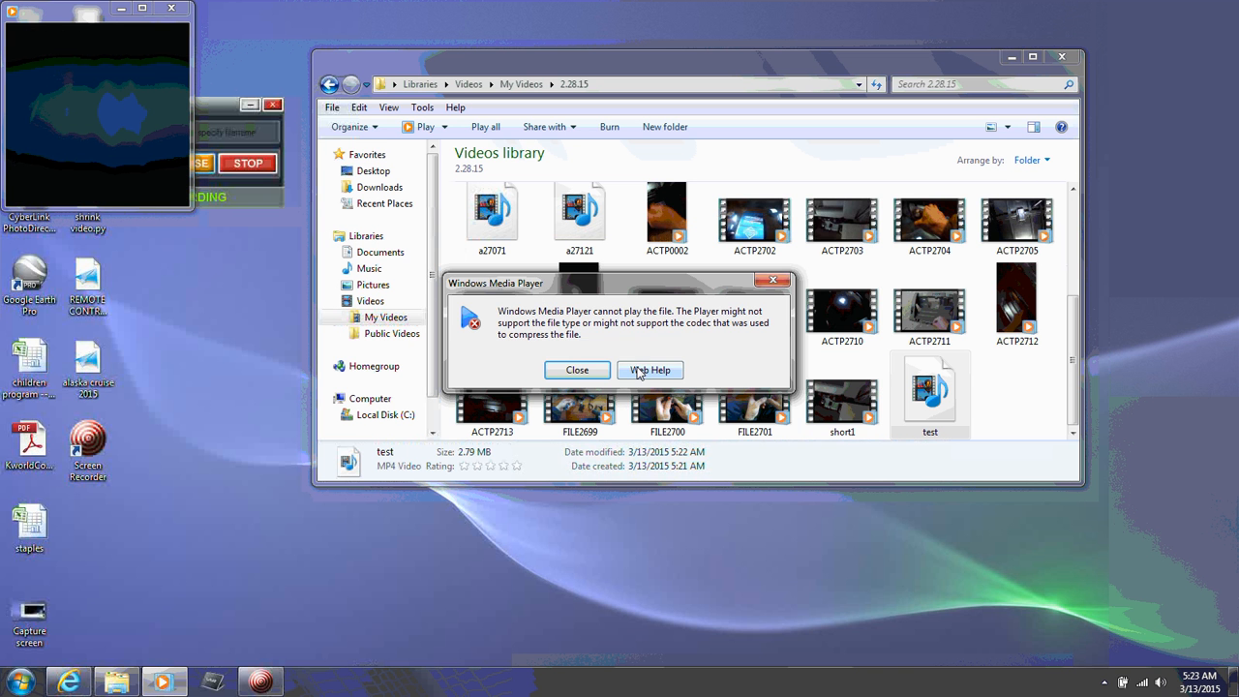
- Close the Windows Media Player dialog, the 2.28.15 folder window and the player
left_click(772, 280)
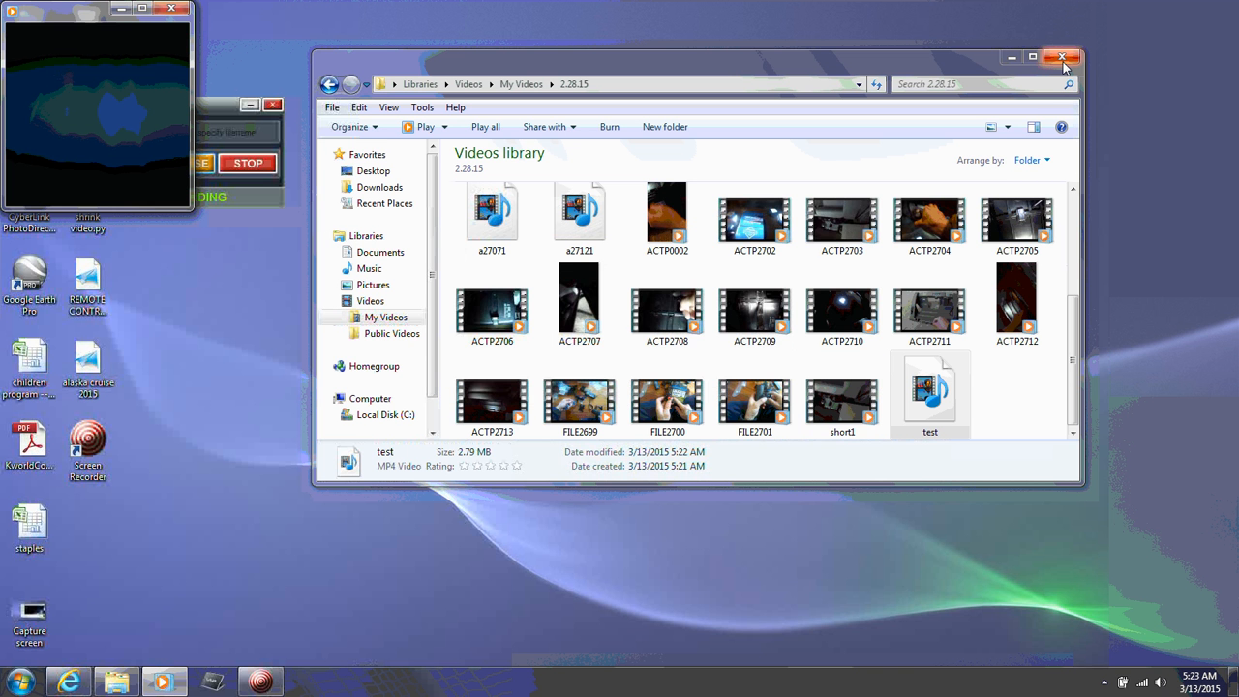
left_click(1063, 60)
left_click(172, 9)
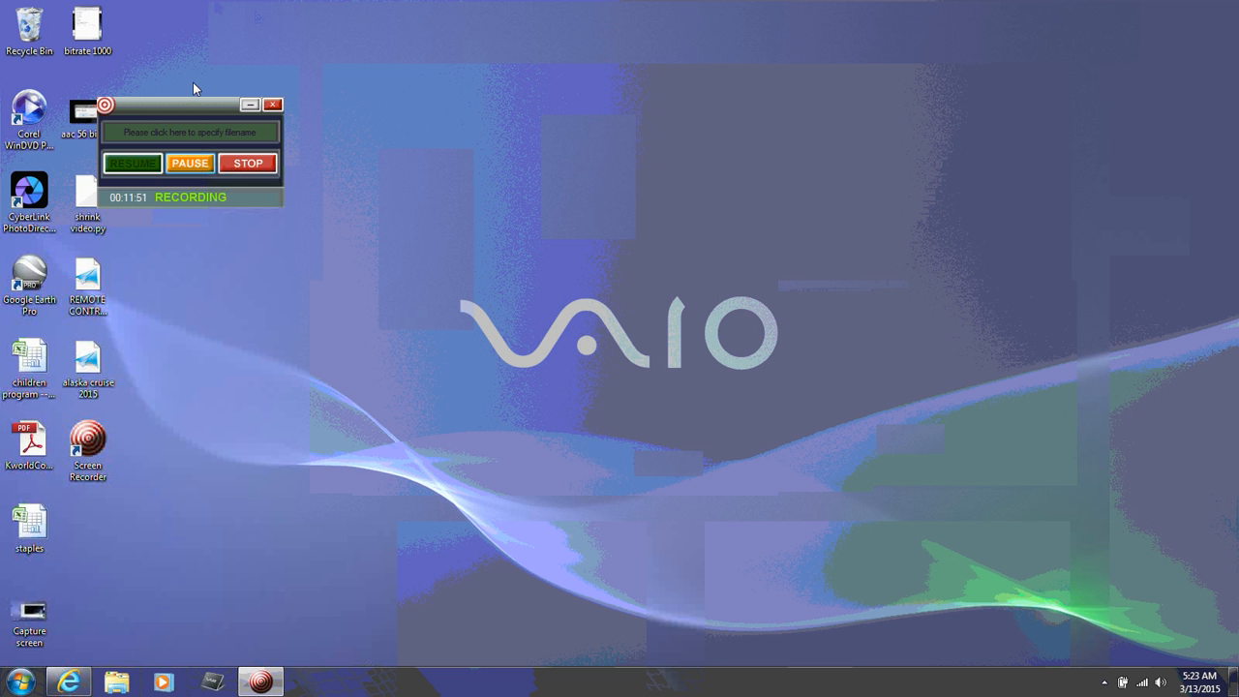